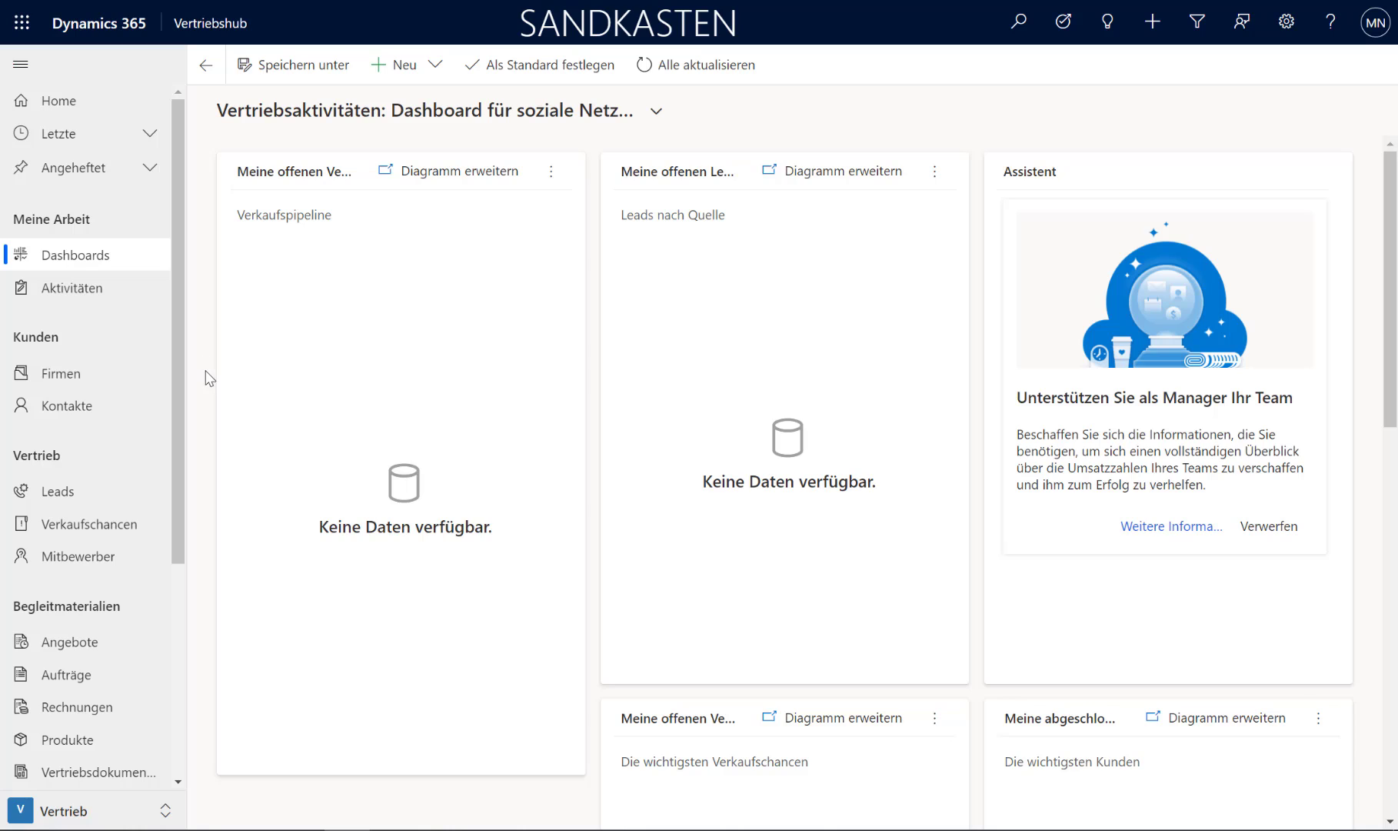
# Step: Create a new account under Firmen named Mayer GmbH and enter its account number as the Firmennummer
pyautogui.click(82, 382)
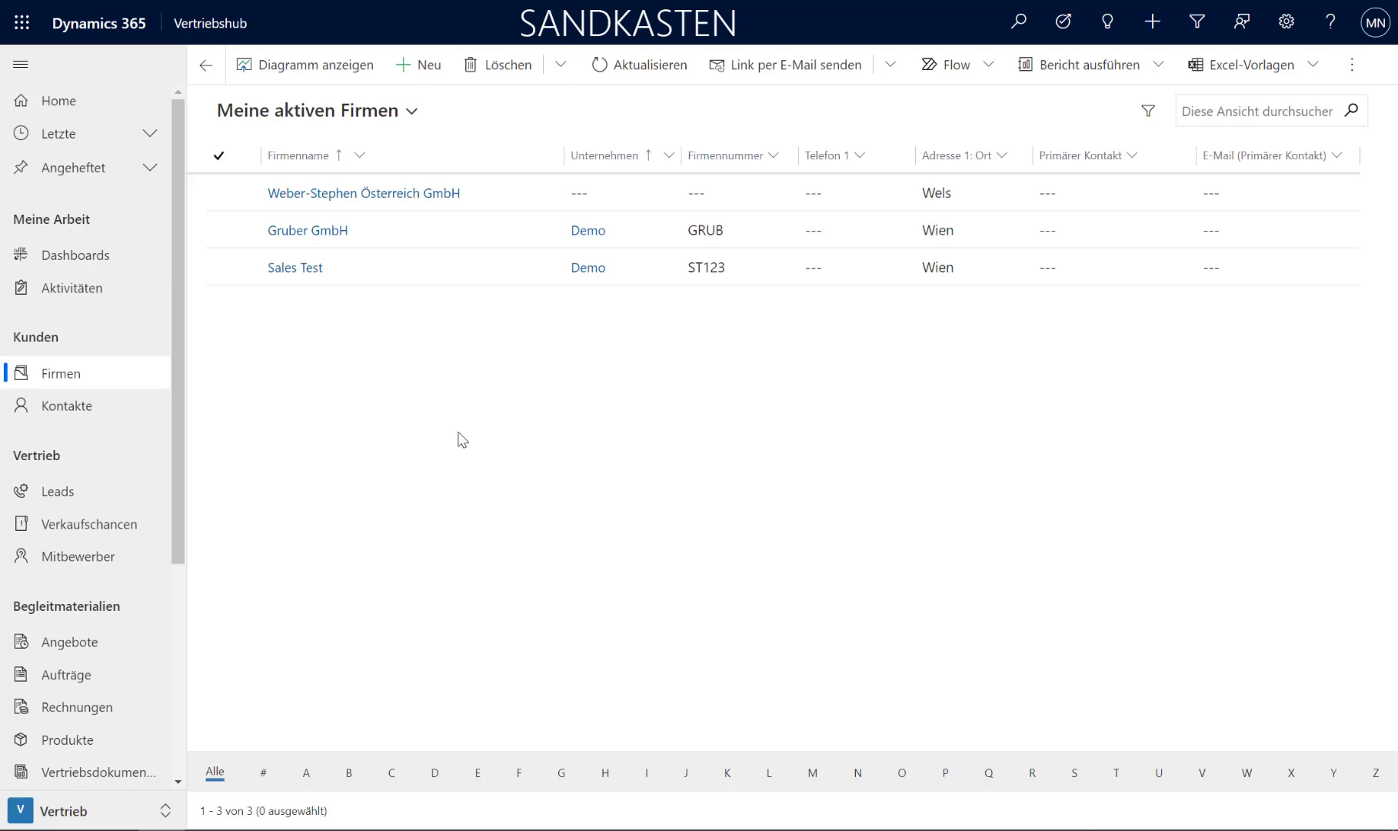
pyautogui.click(420, 65)
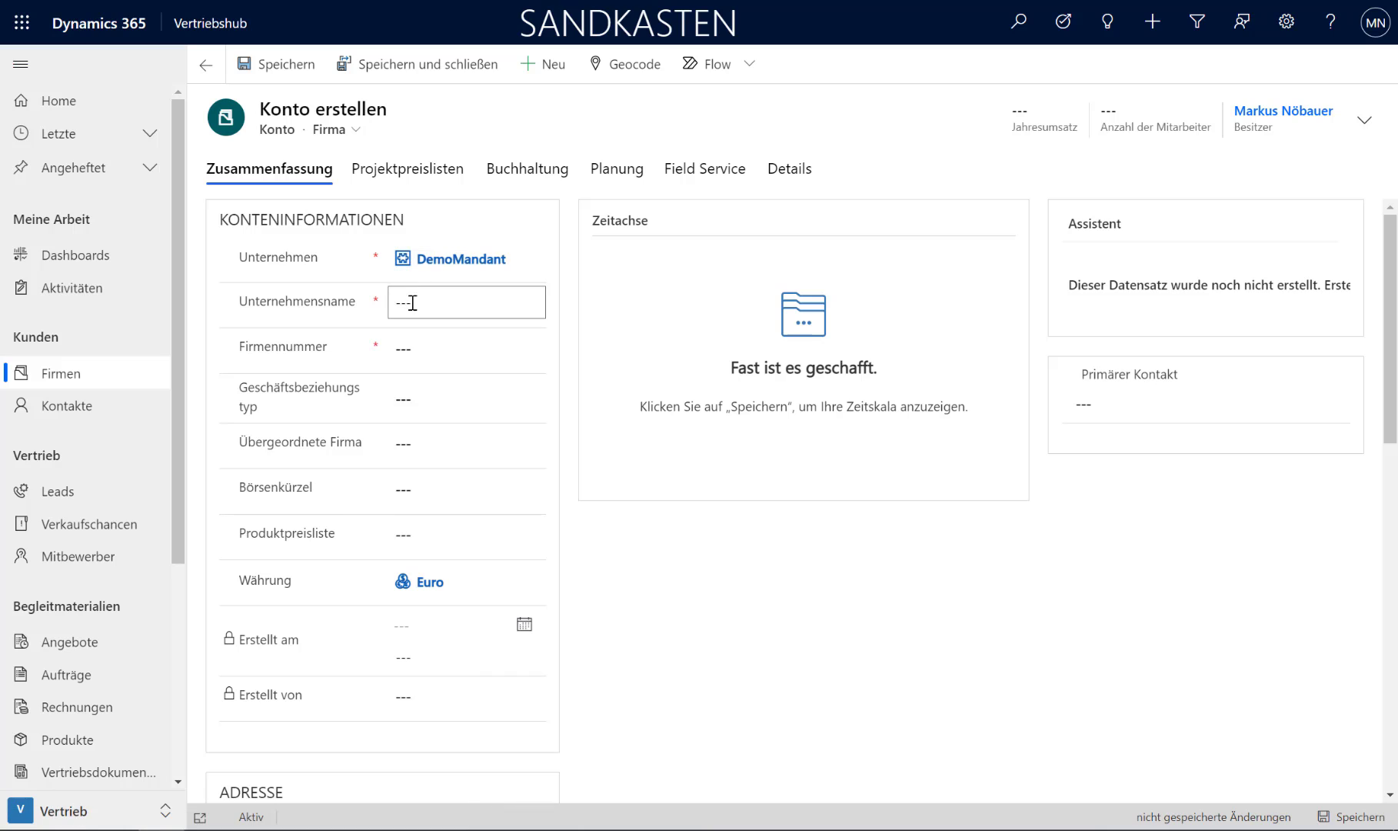
pyautogui.click(440, 305)
pyautogui.write('Mayer GmbH')
pyautogui.click(429, 356)
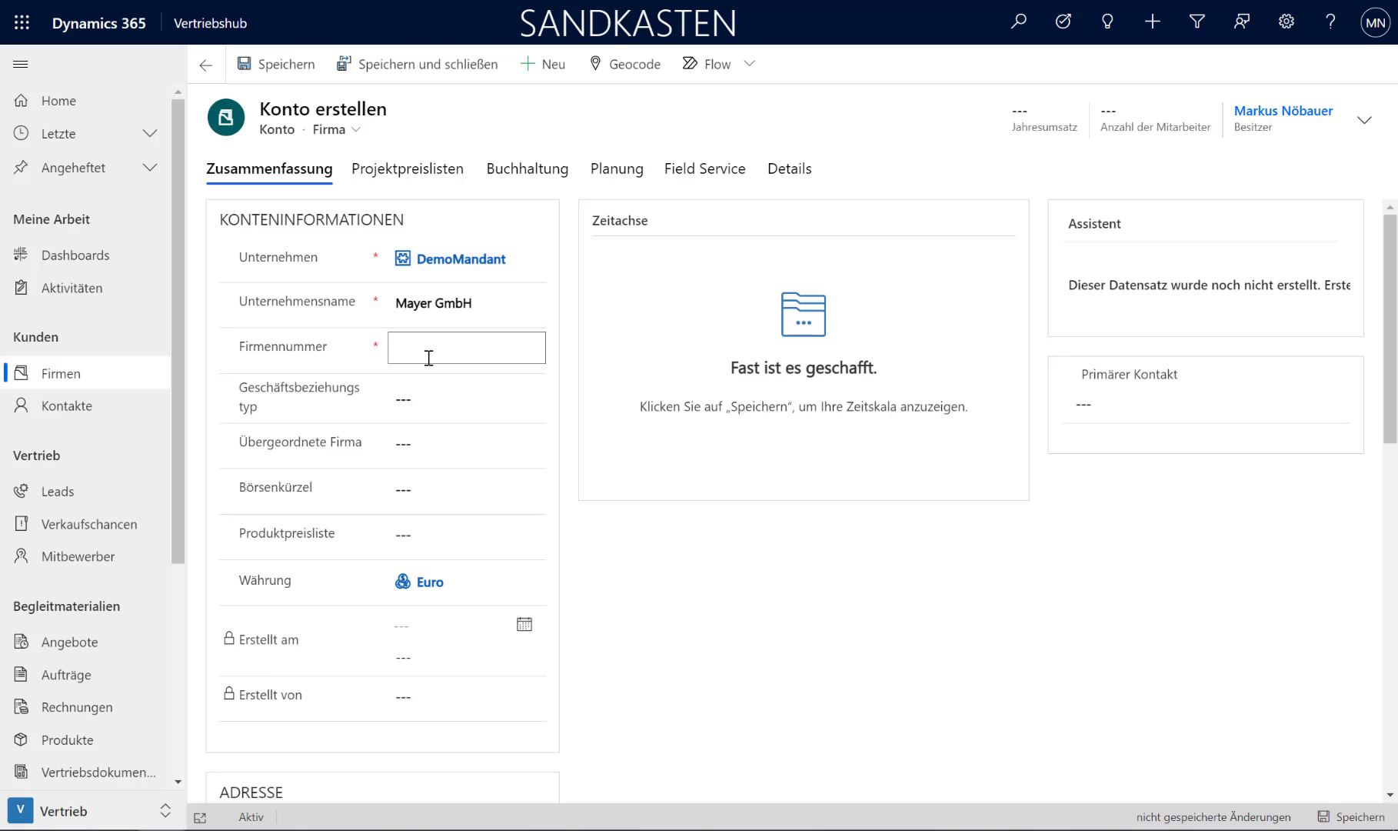
pyautogui.write('MAYER1')
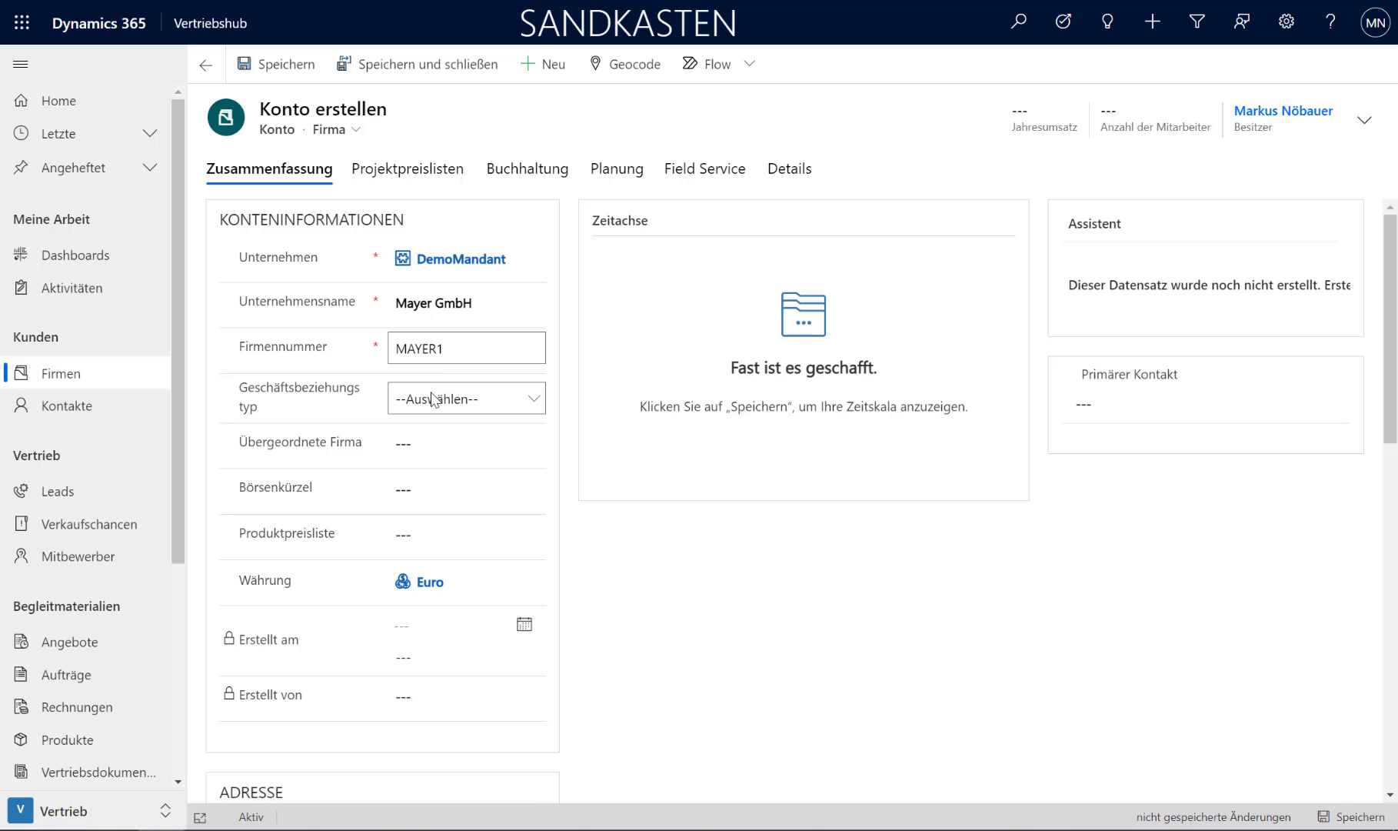
# Step: Set the account's Geschäftsbeziehungstyp to Kunde and its Debitorengruppen-ID to INL
pyautogui.click(435, 398)
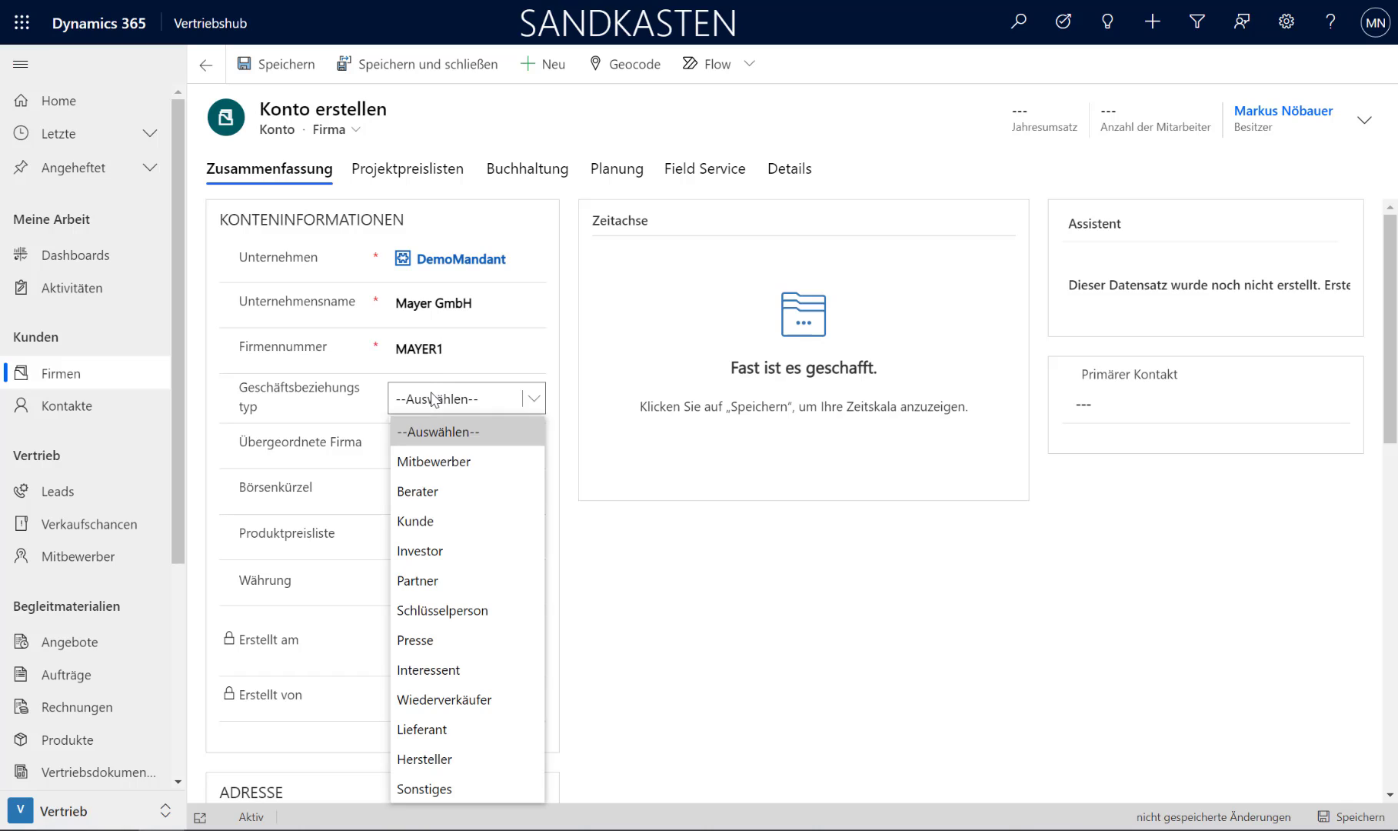
pyautogui.click(468, 526)
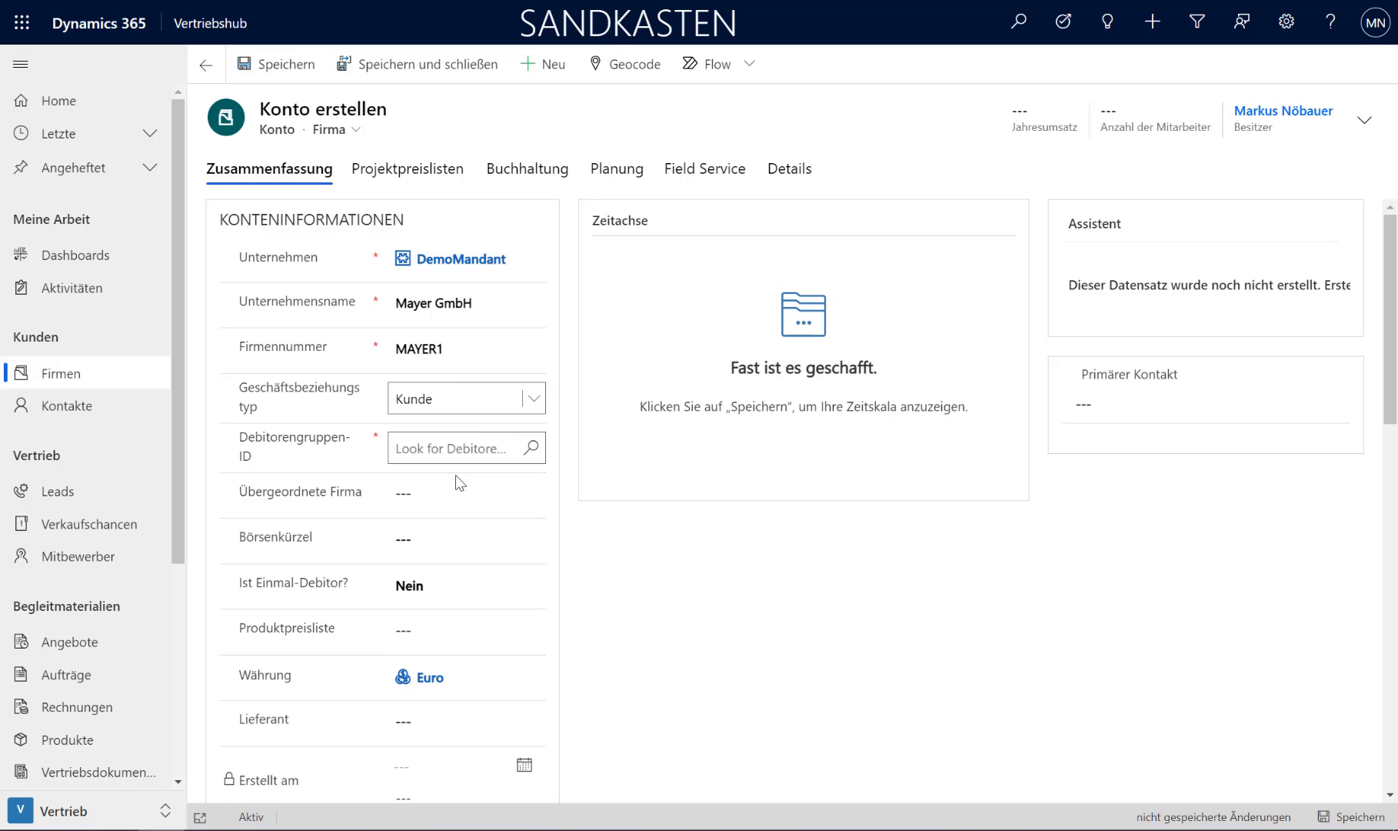
pyautogui.click(464, 453)
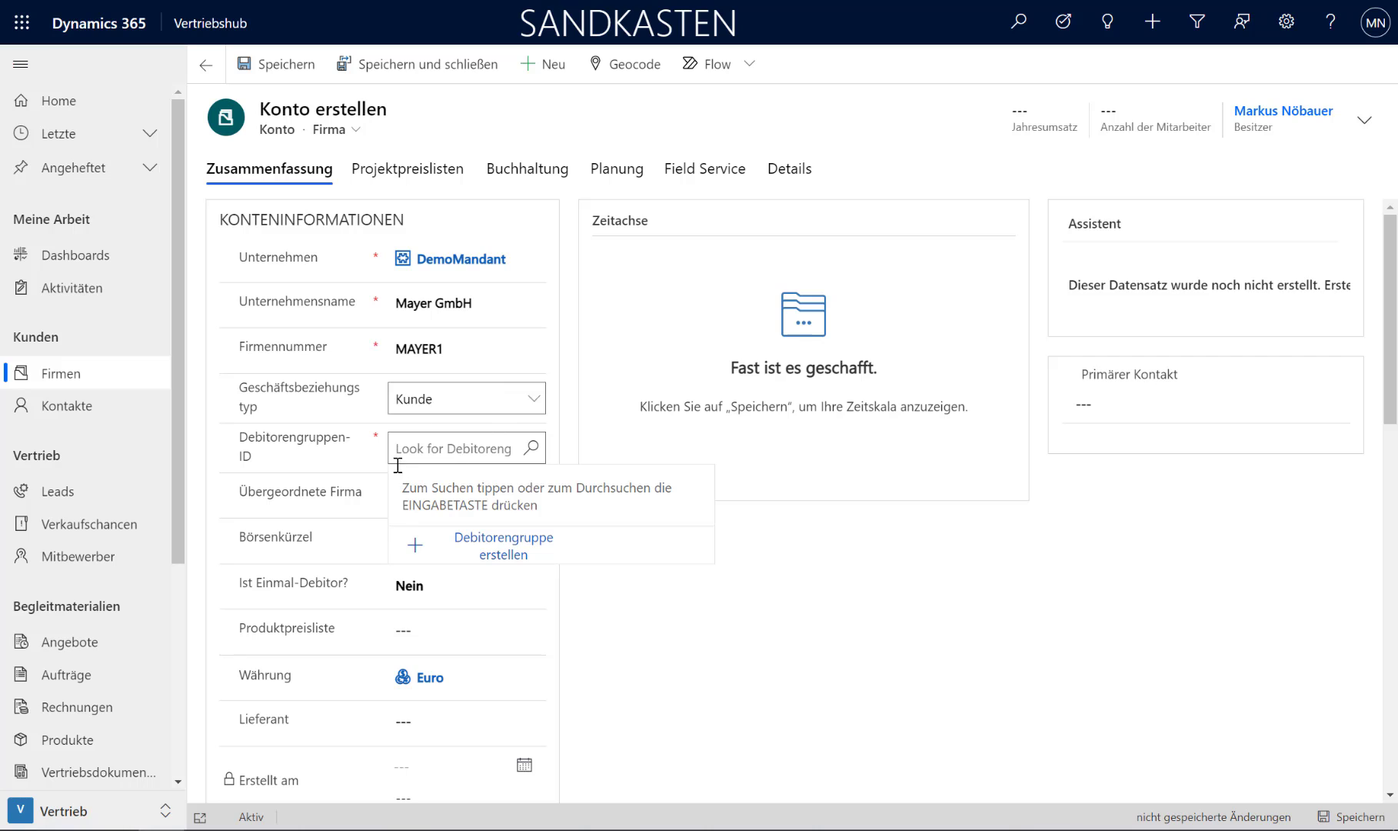
pyautogui.click(531, 449)
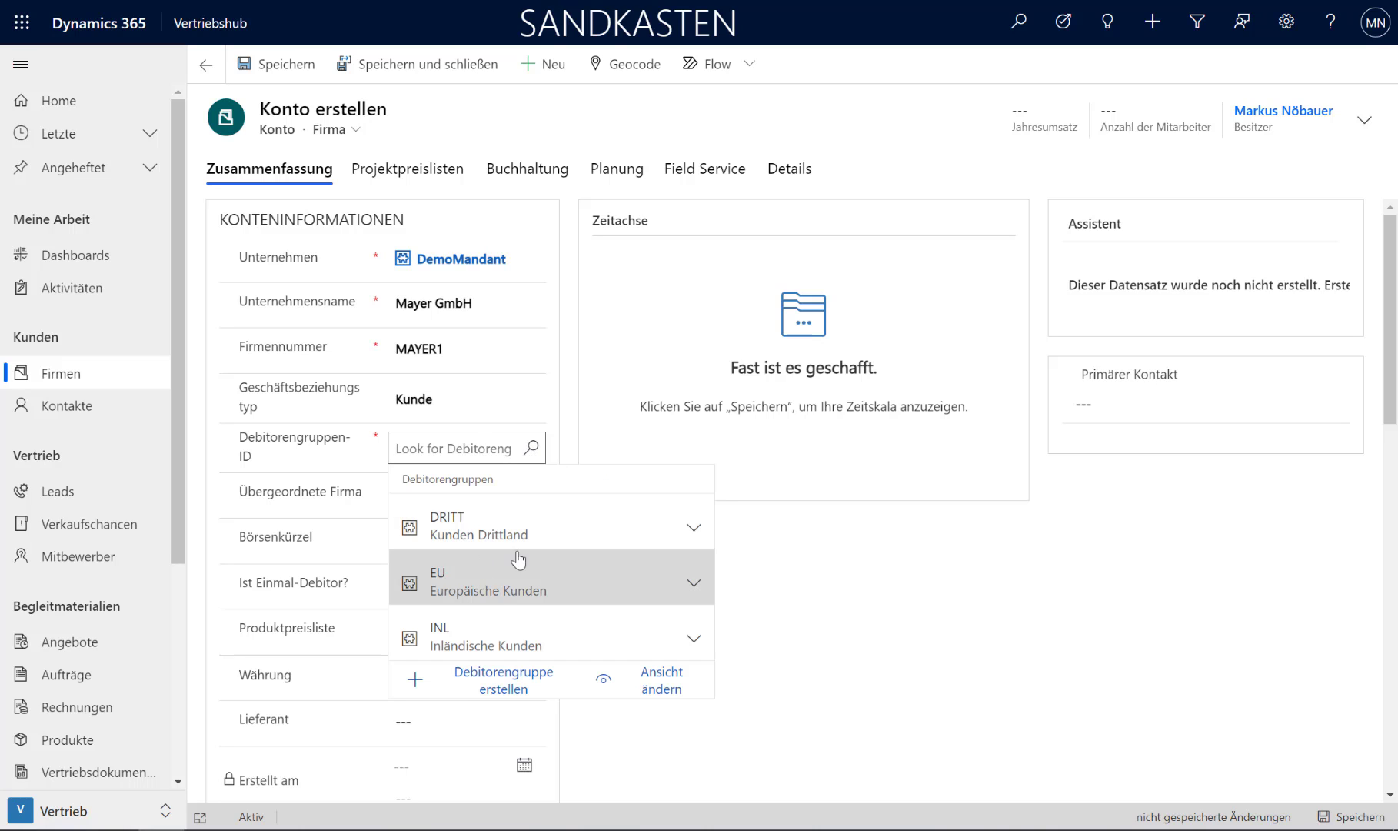
pyautogui.click(500, 642)
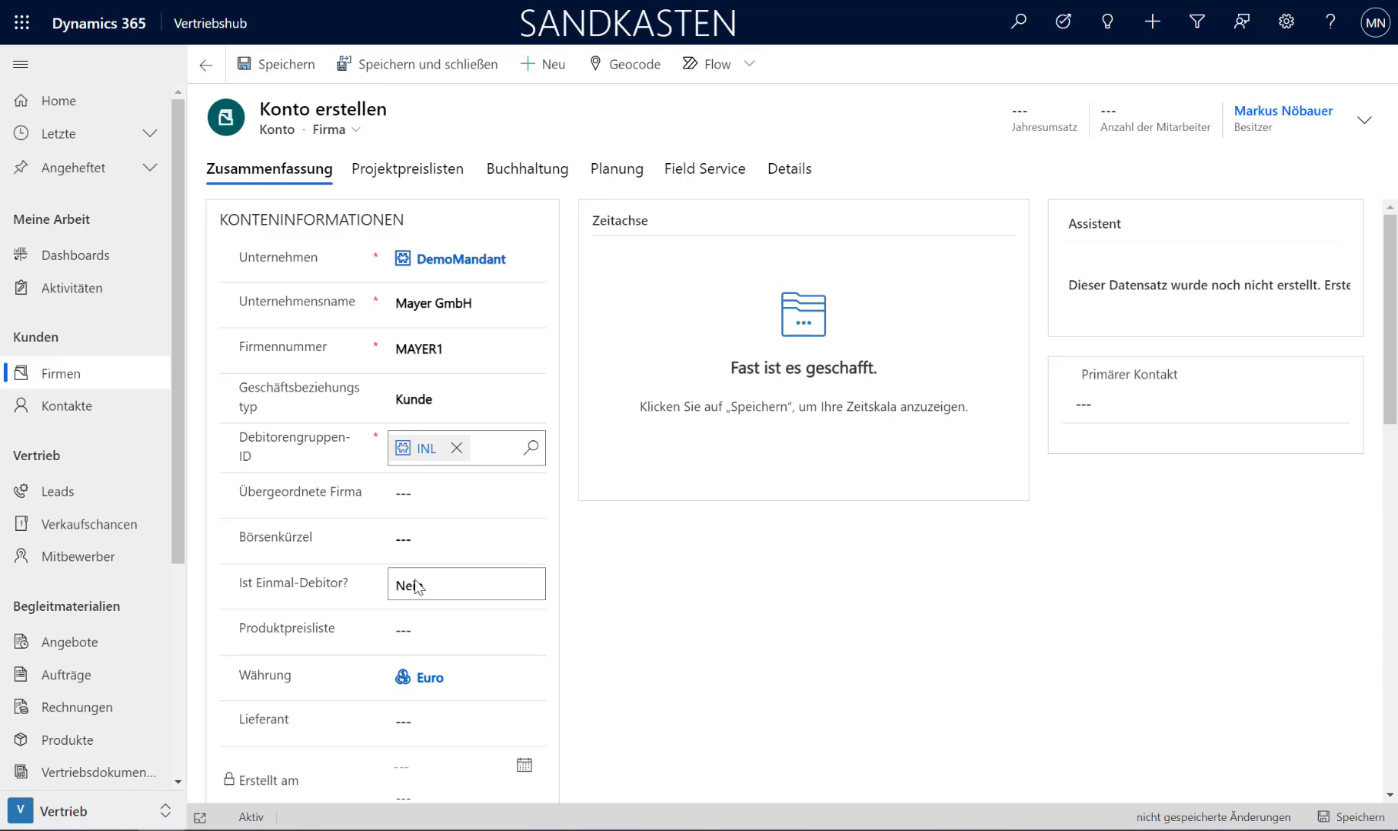
# Step: Assign the 2020 price list as the account's Produktpreisliste
pyautogui.scroll(-1, 419, 583)
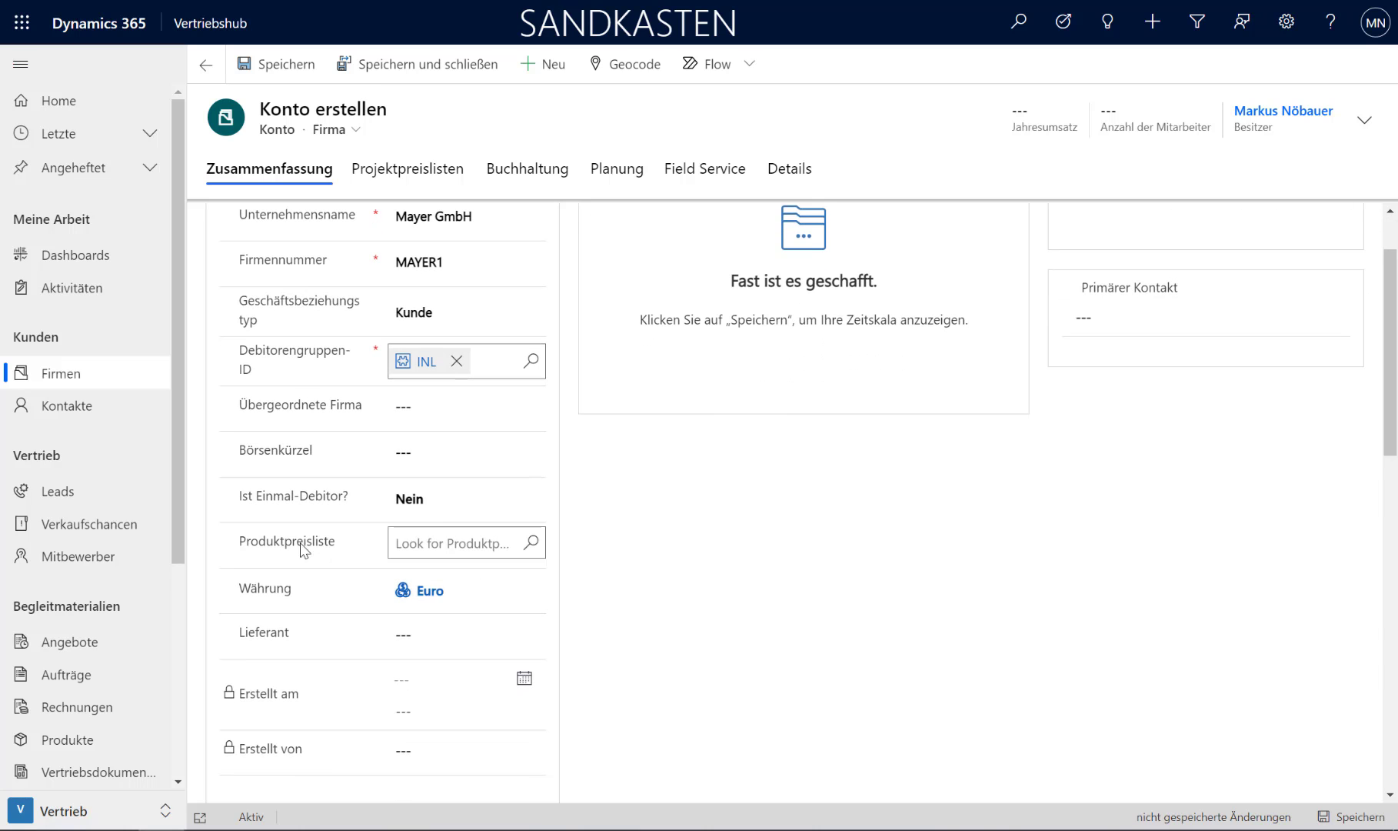
pyautogui.moveTo(286, 547)
pyautogui.click(412, 545)
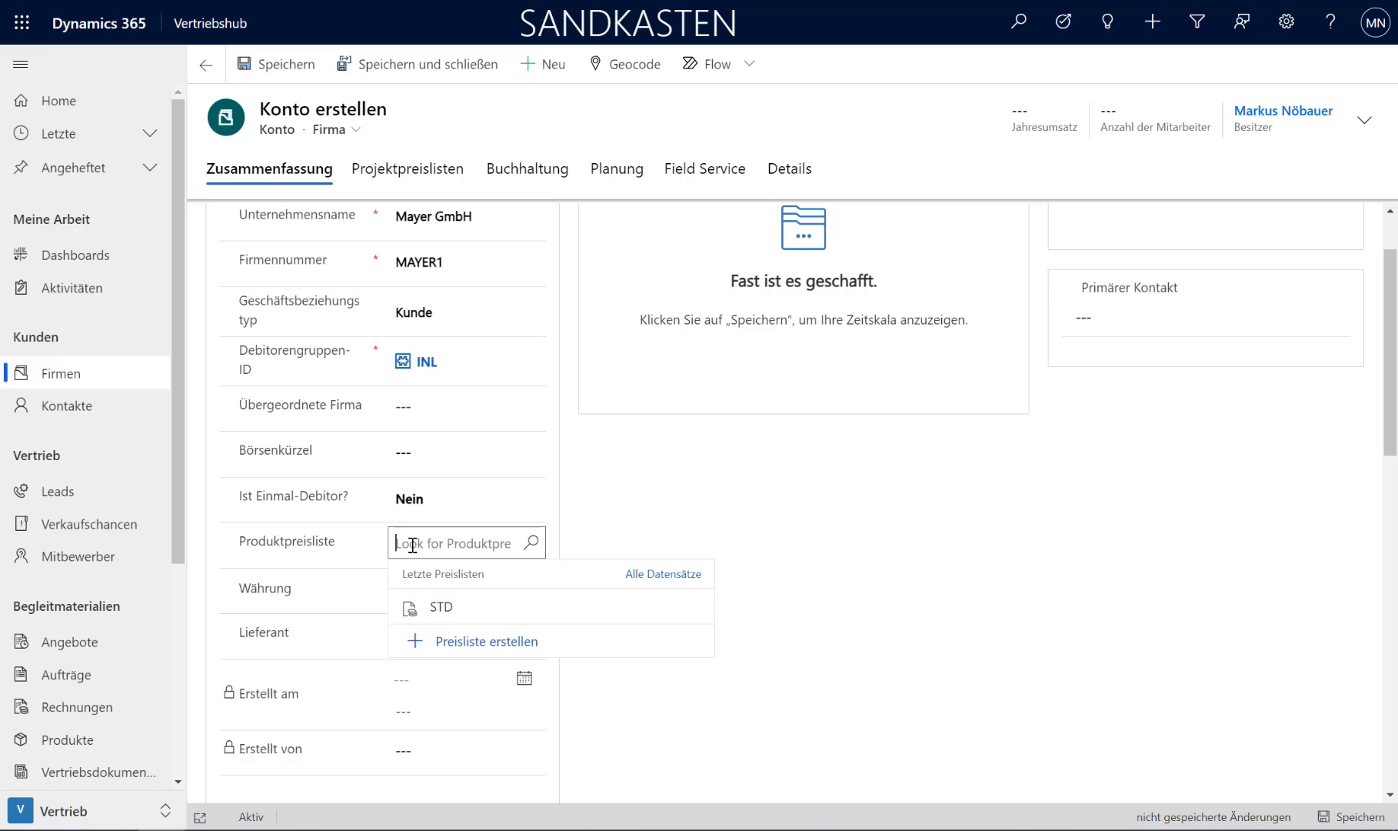
pyautogui.write('2020')
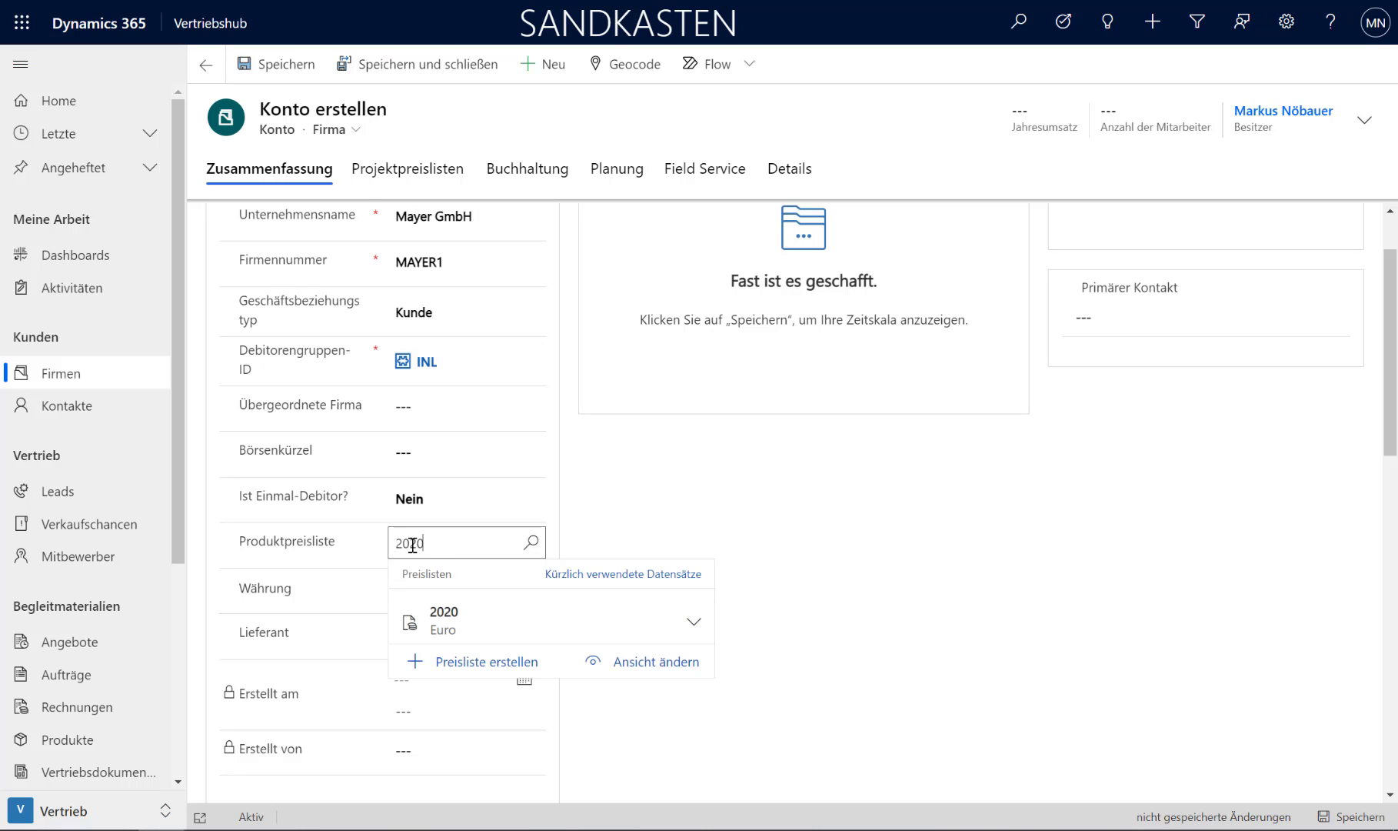
pyautogui.click(419, 616)
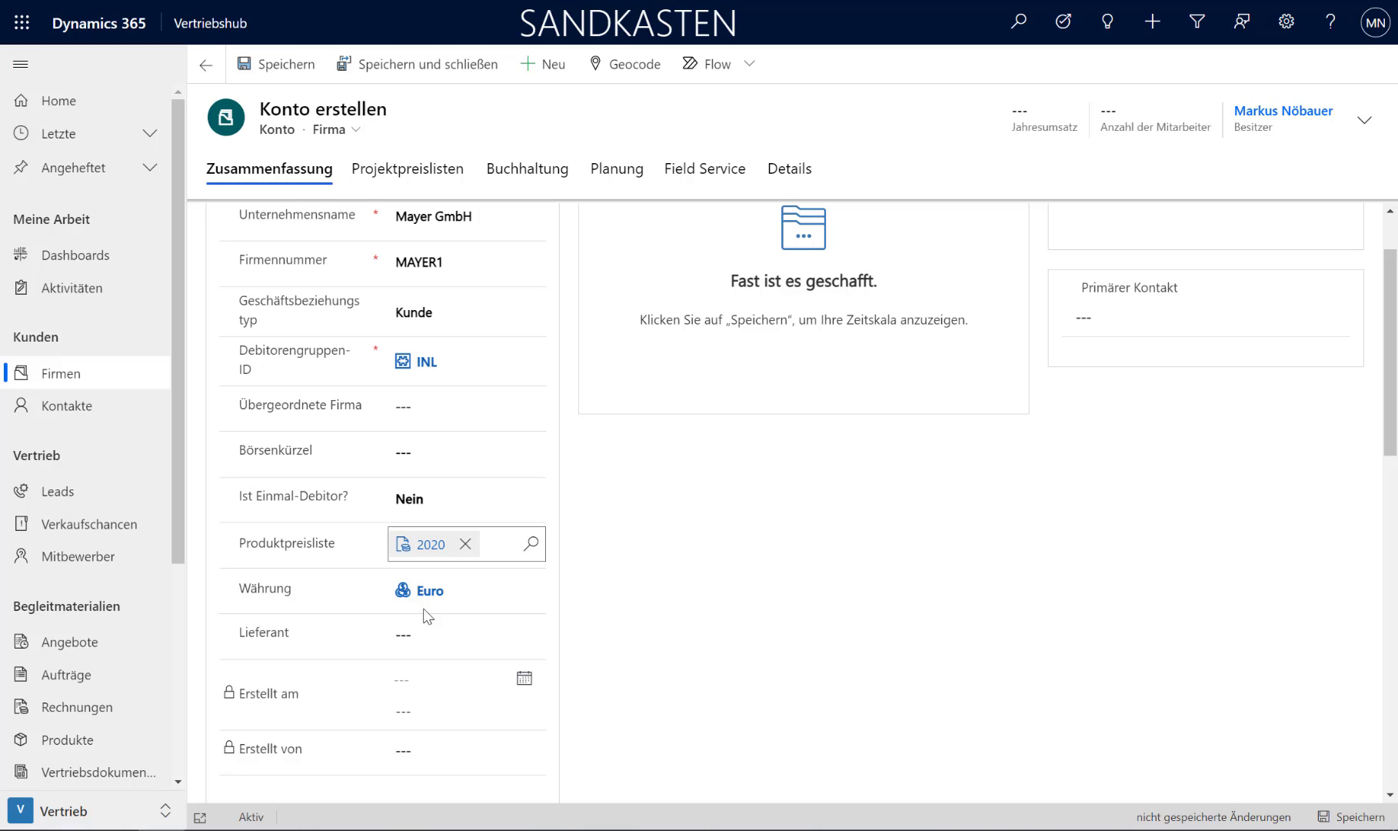
pyautogui.scroll(-1, 444, 505)
pyautogui.scroll(2, 447, 507)
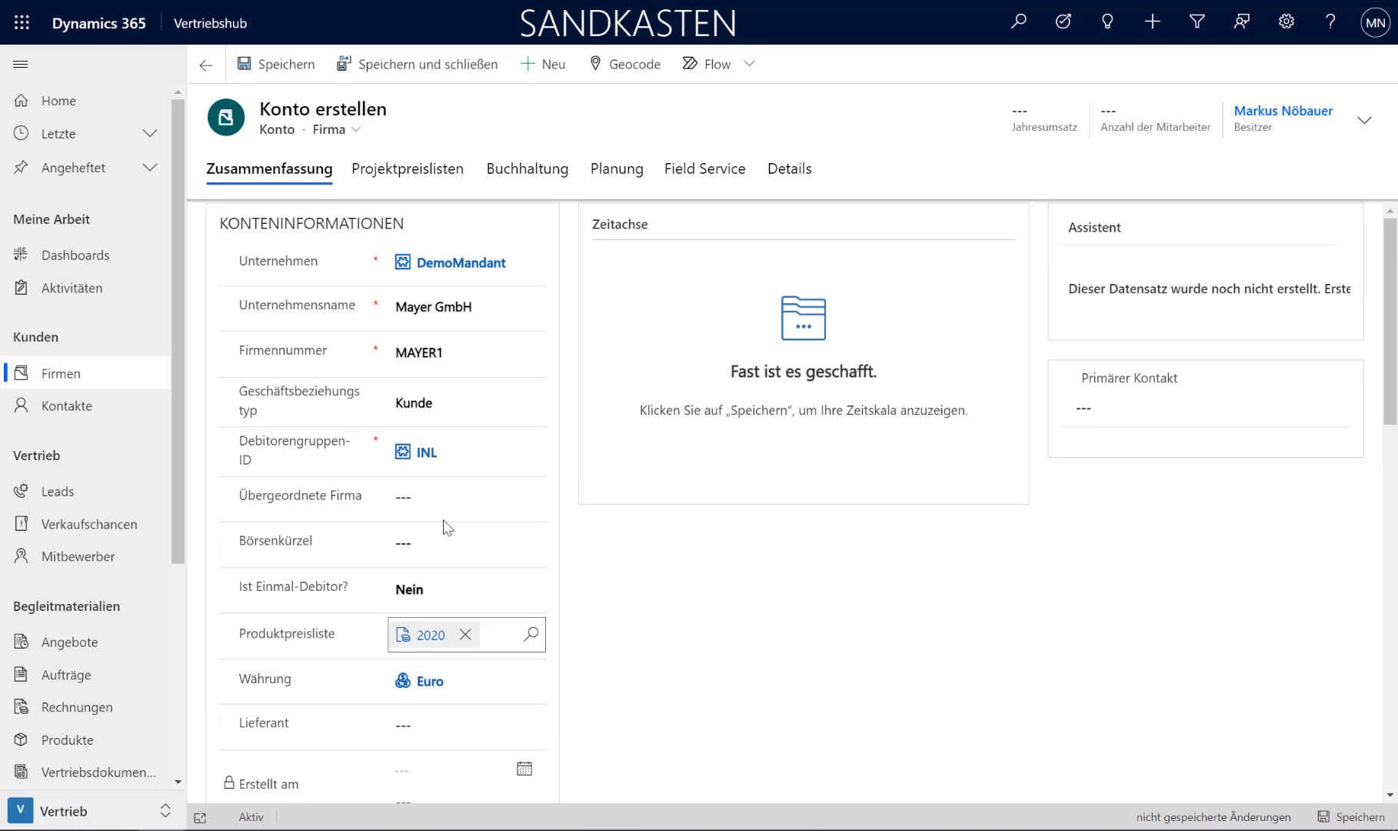
# Step: Set the Mehrwertsteuergruppe to D-INL in the account's Buchhaltung section and save the account
pyautogui.click(522, 178)
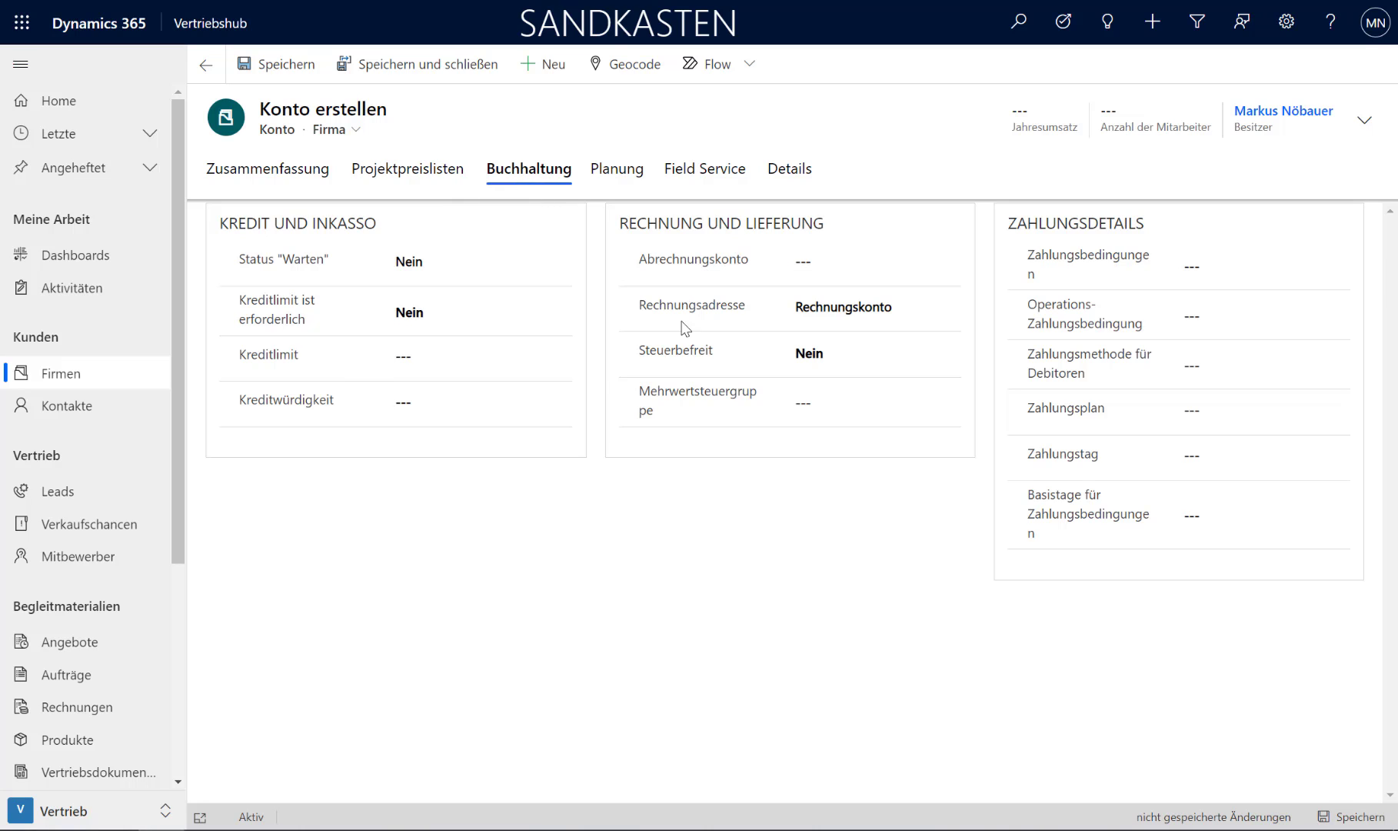
pyautogui.click(862, 404)
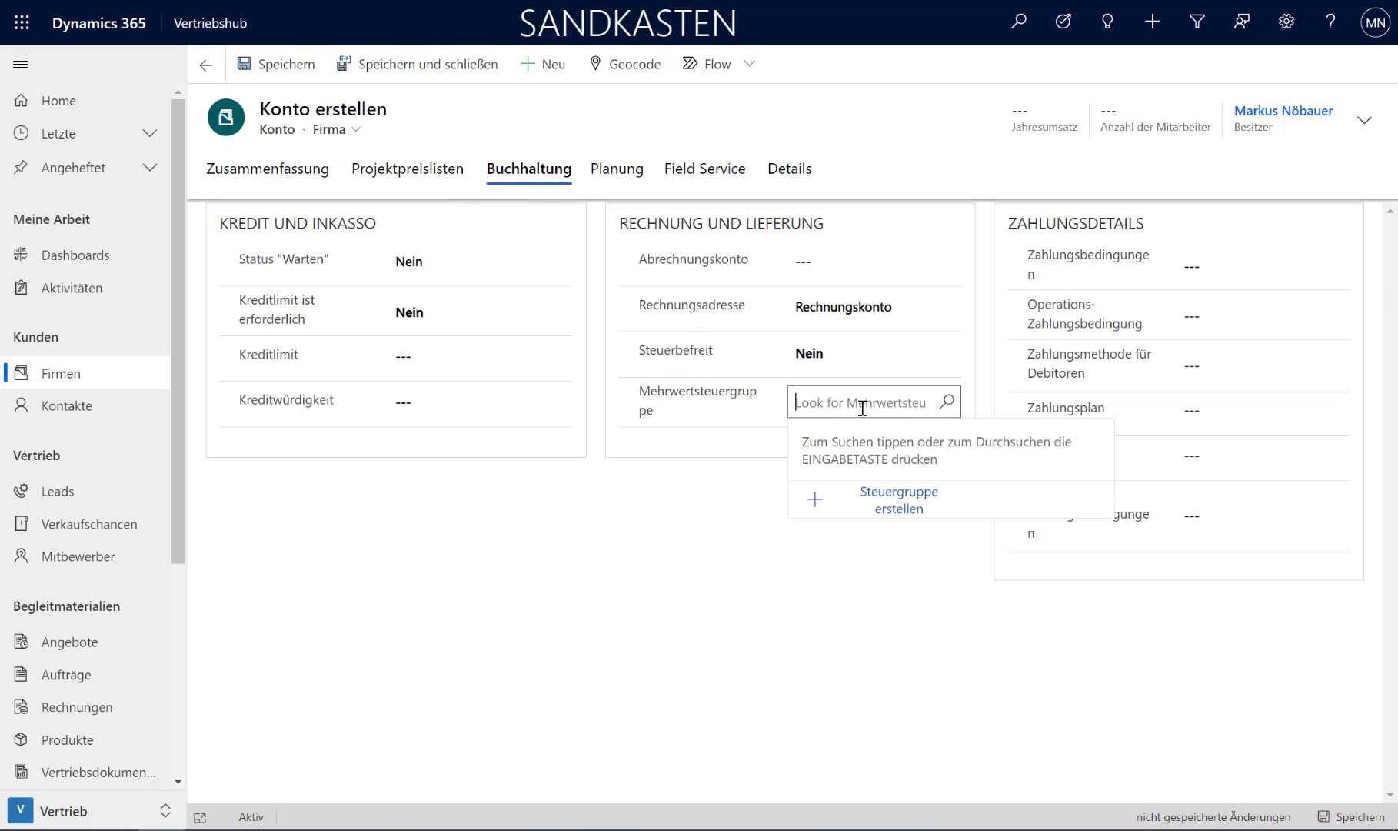
pyautogui.click(947, 402)
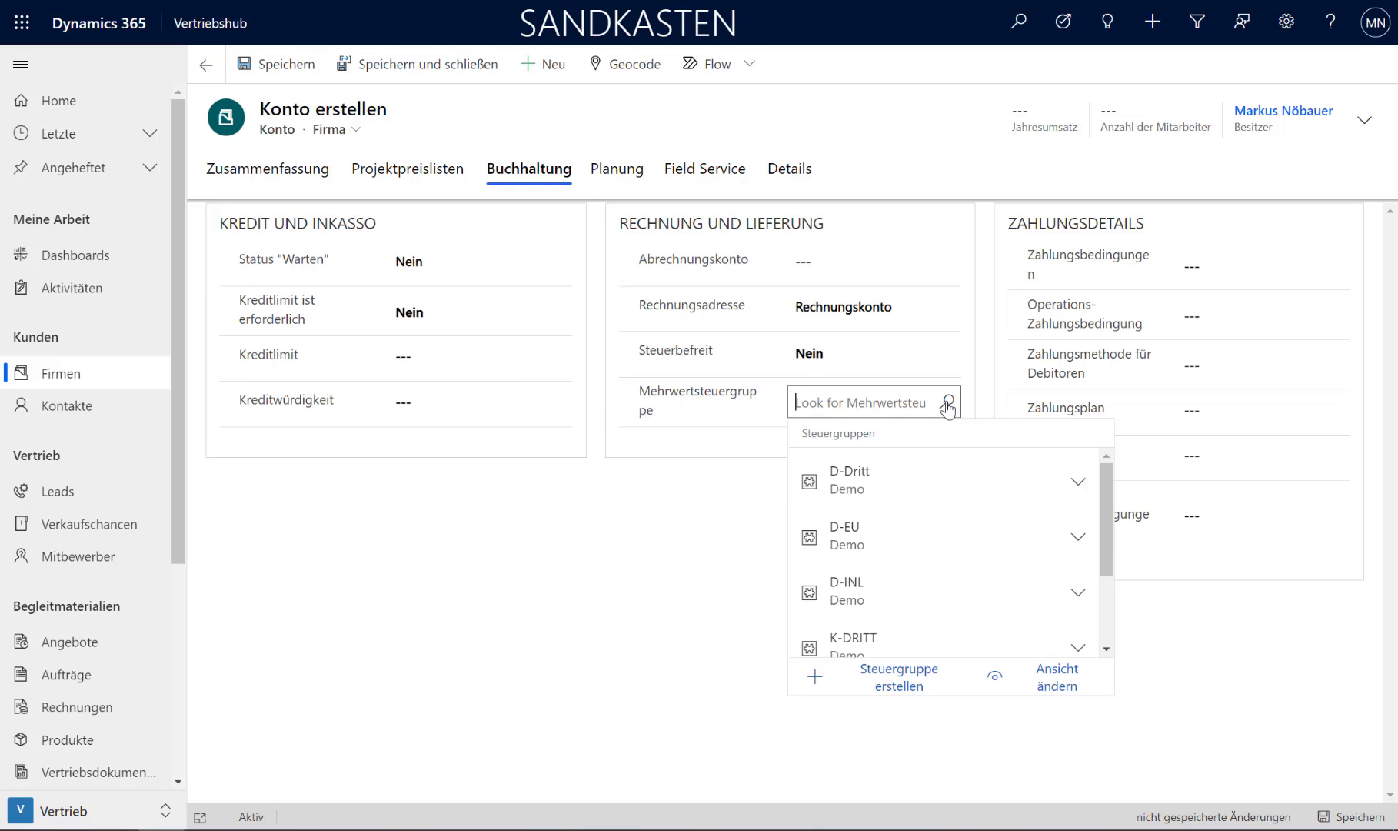
pyautogui.click(889, 596)
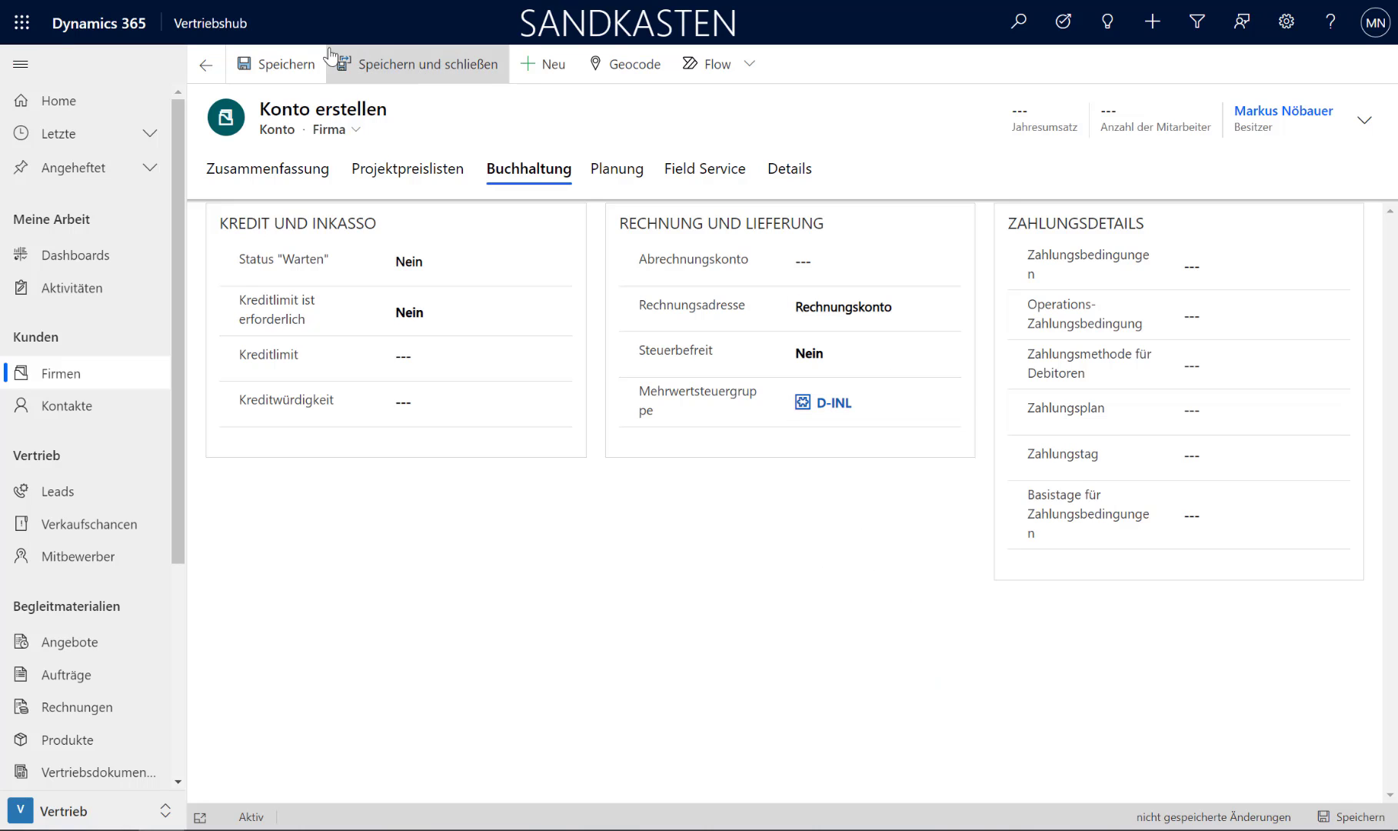
pyautogui.click(292, 67)
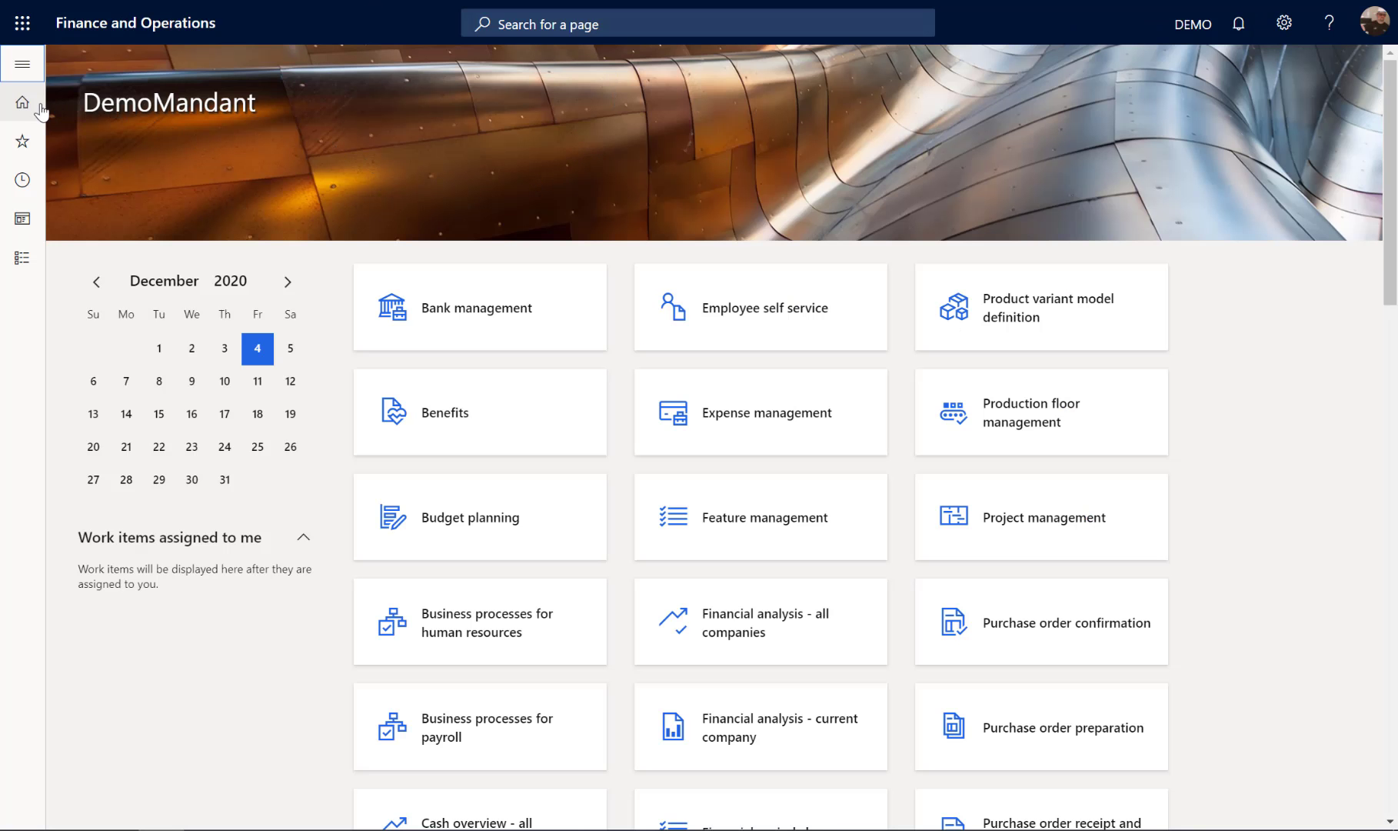
# Step: Switch to Finance and Operations and open the Mayer GmbH record from the All customers list
pyautogui.click(30, 63)
pyautogui.click(85, 189)
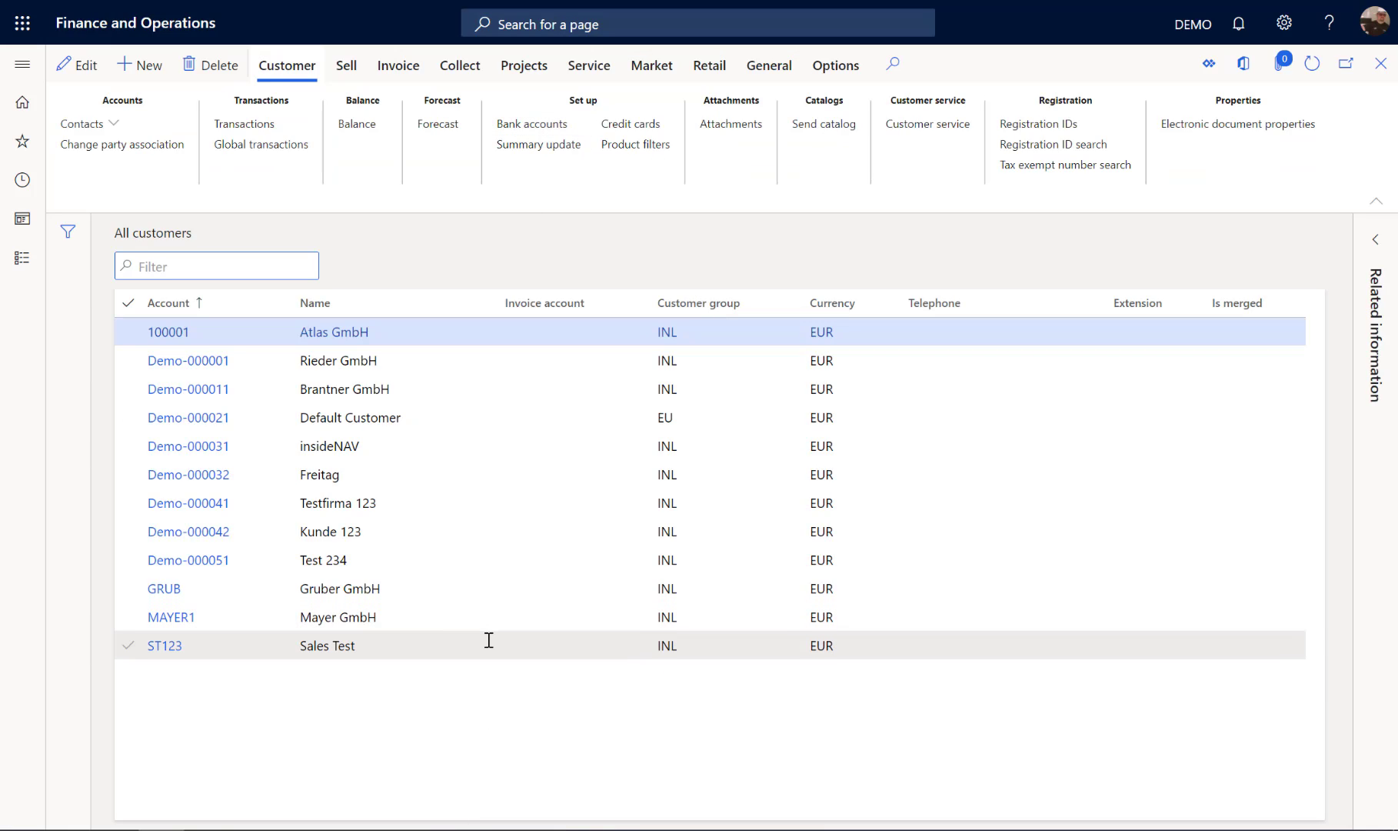
pyautogui.click(489, 620)
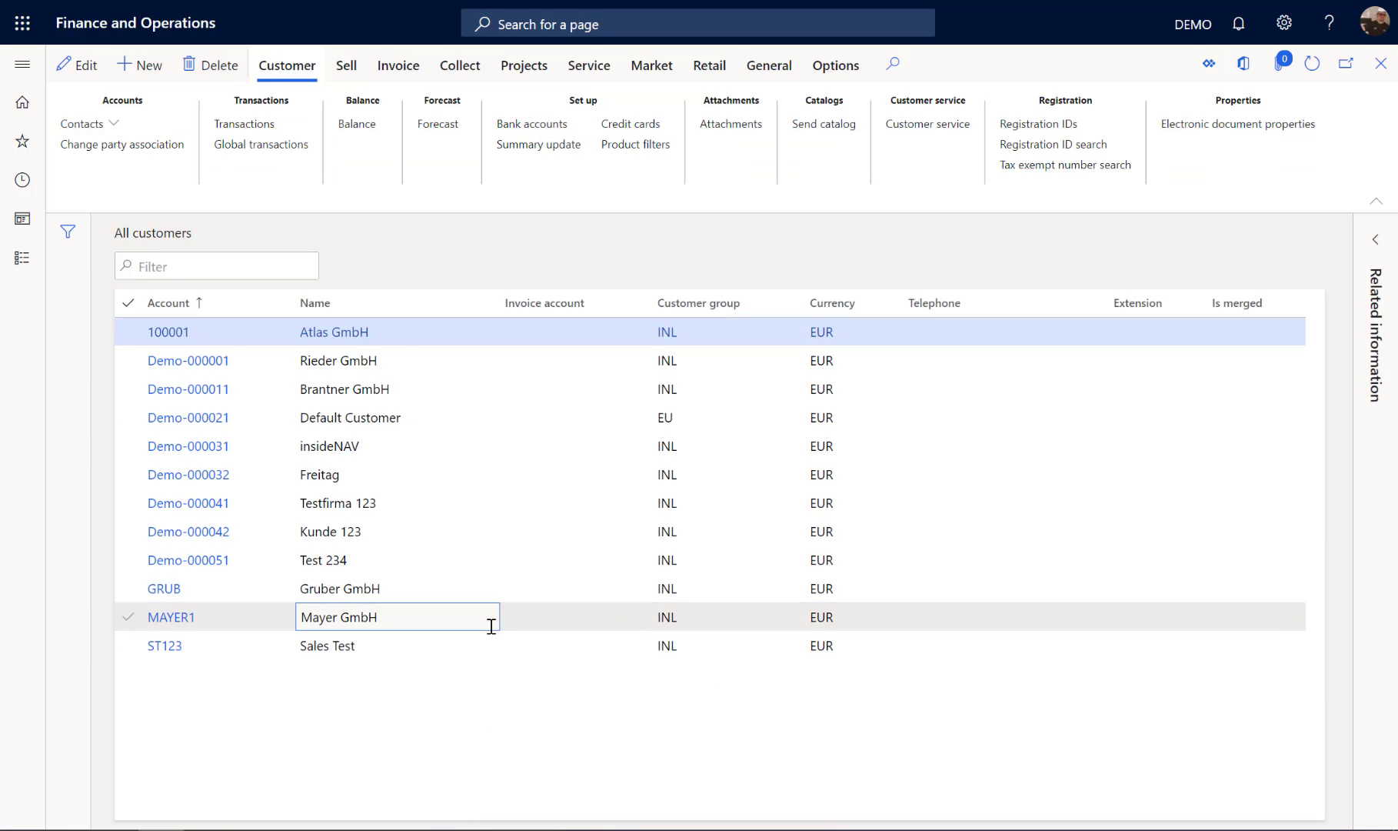
pyautogui.click(168, 625)
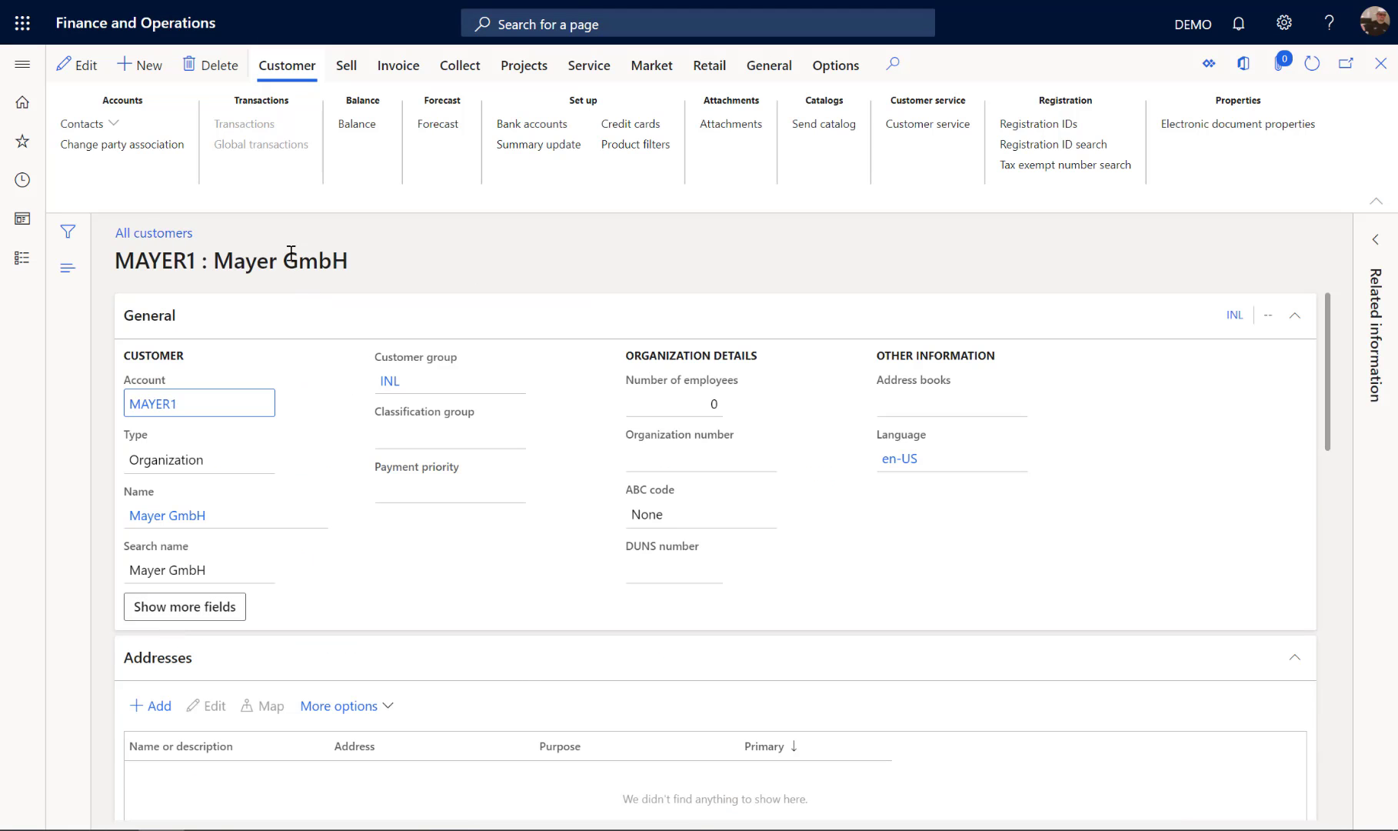
# Step: Add a new address to the customer named WHMAYER with the purpose Delivery
pyautogui.scroll(-3, 285, 307)
pyautogui.scroll(-2, 285, 311)
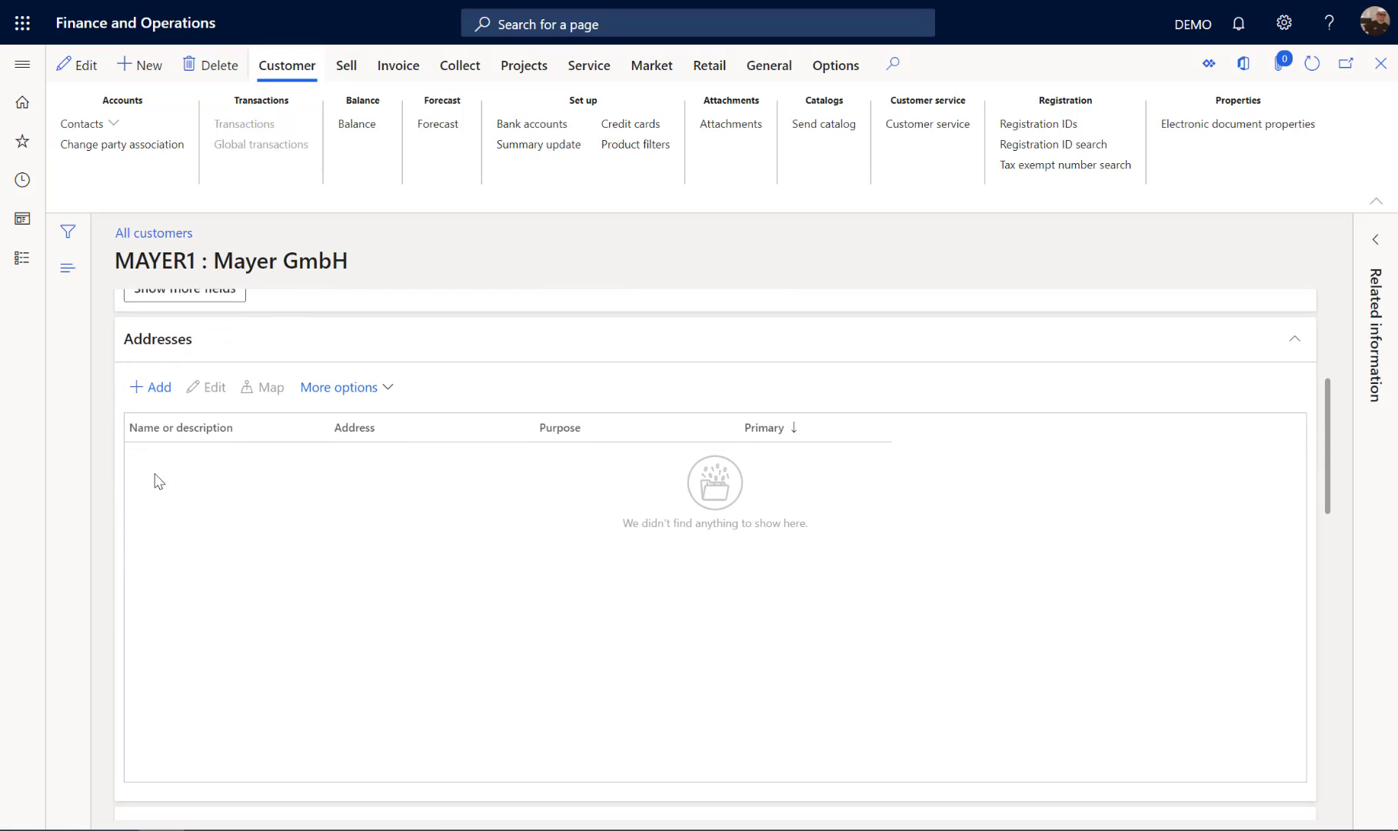
pyautogui.click(159, 391)
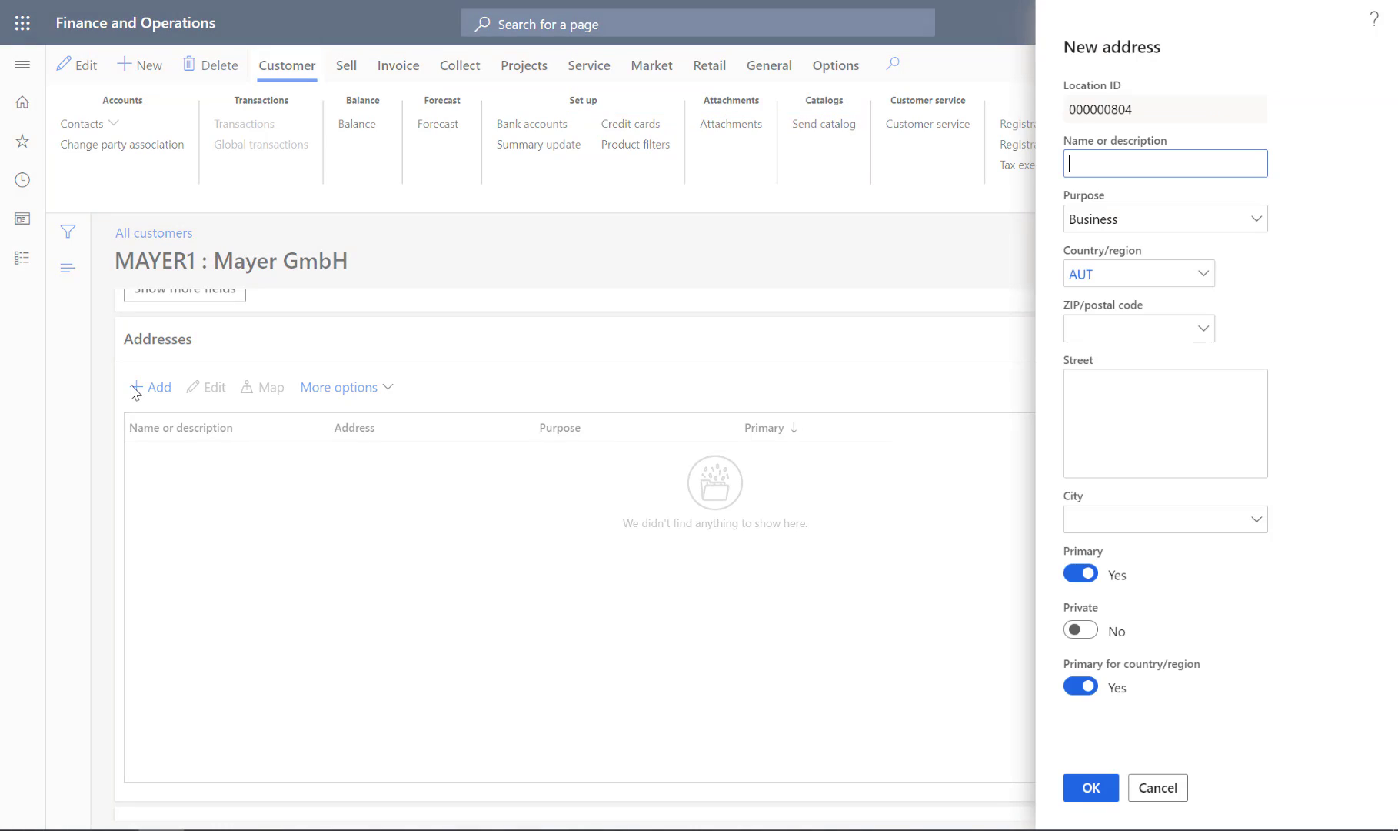
pyautogui.click(1168, 154)
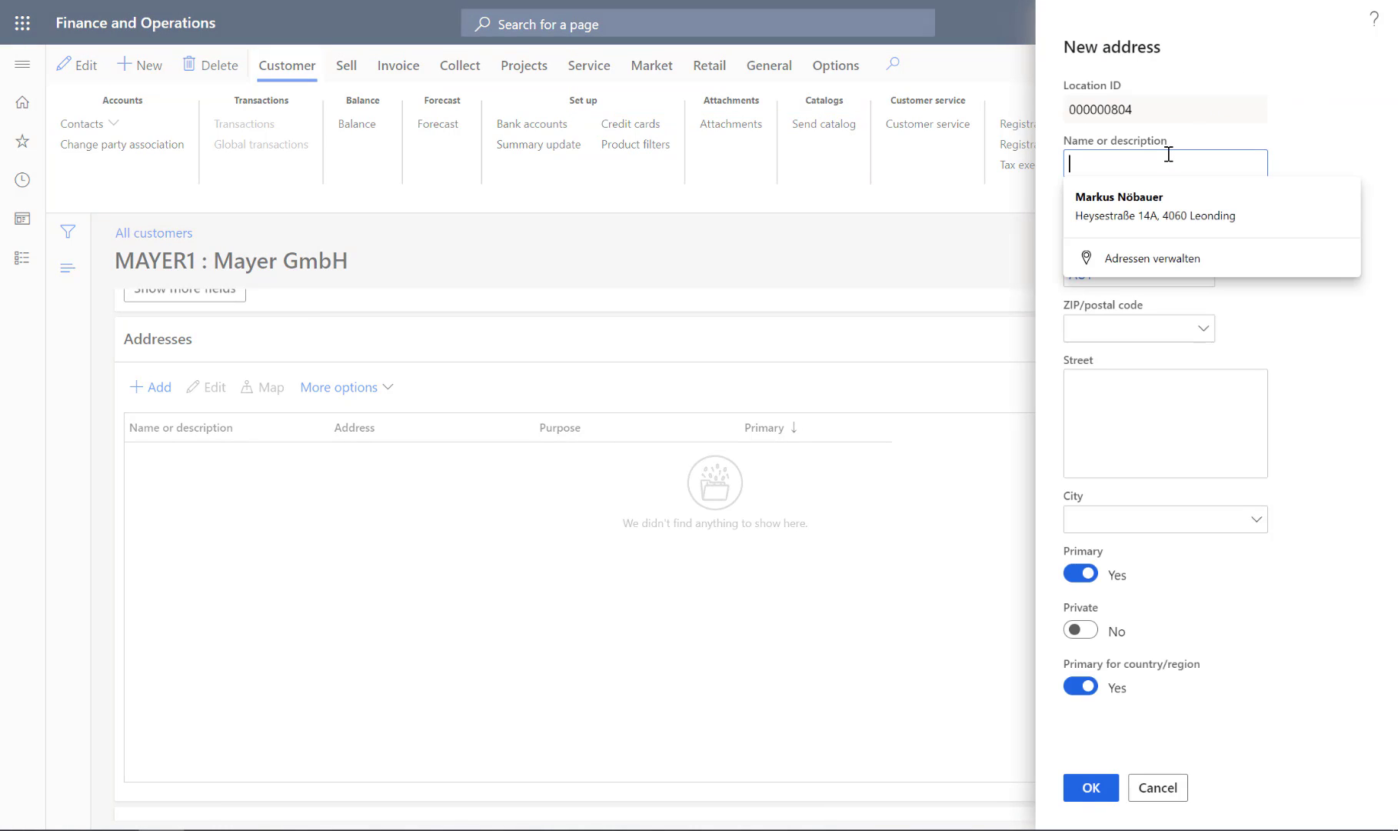
pyautogui.write('WH')
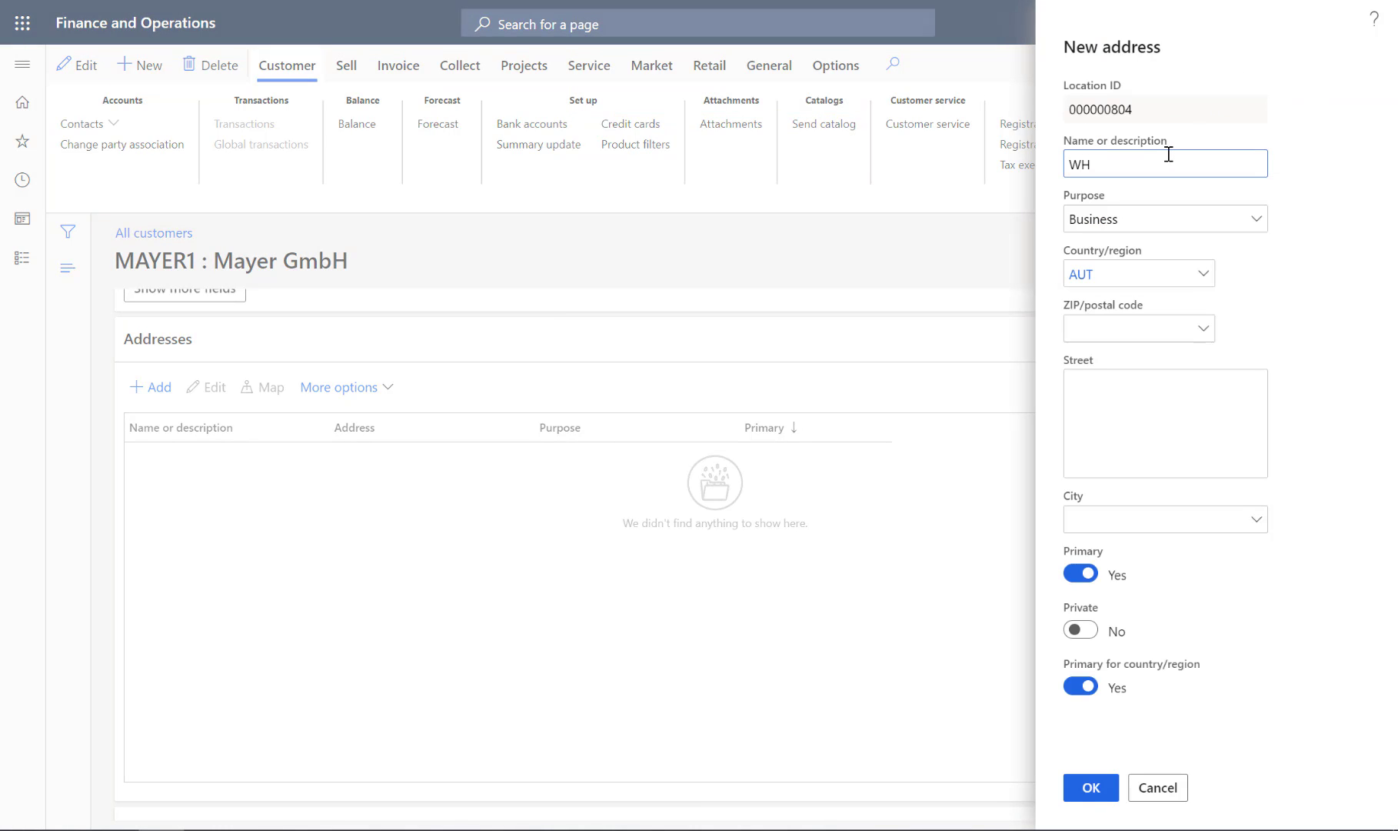
pyautogui.write('MAYER')
pyautogui.click(1229, 219)
pyautogui.click(1250, 222)
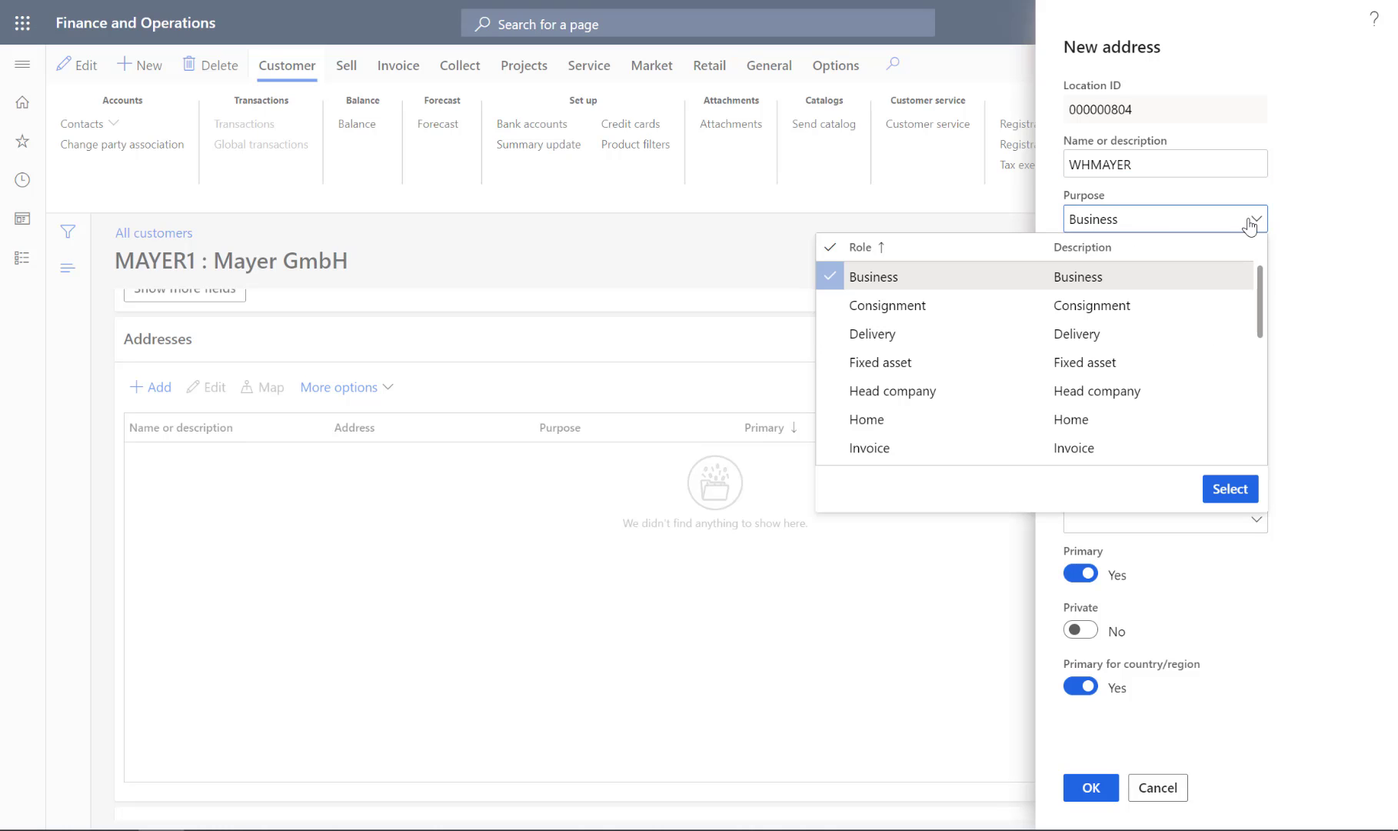
pyautogui.click(926, 332)
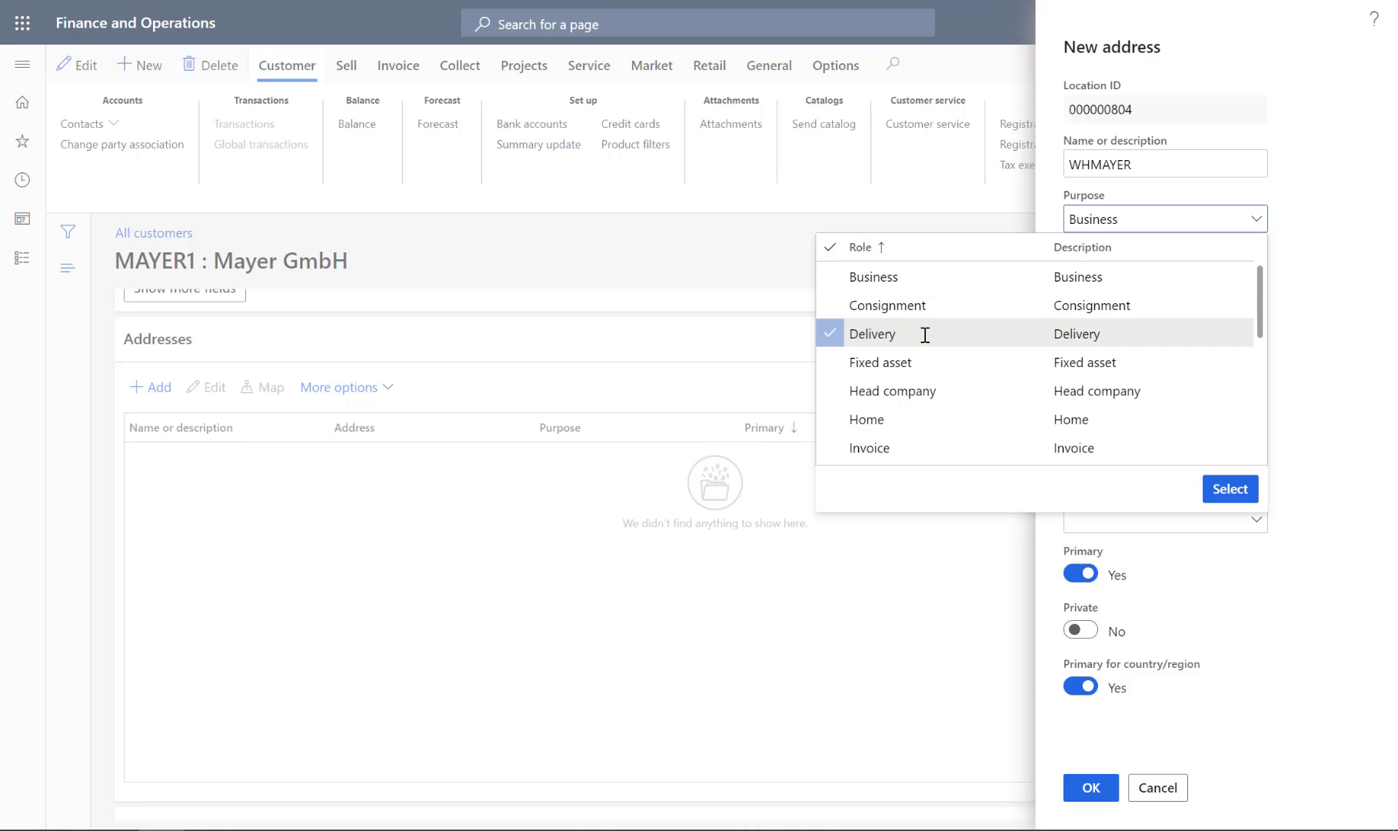
pyautogui.click(1229, 490)
# Step: Fill in the postal code and street of the new delivery address
pyautogui.click(1128, 335)
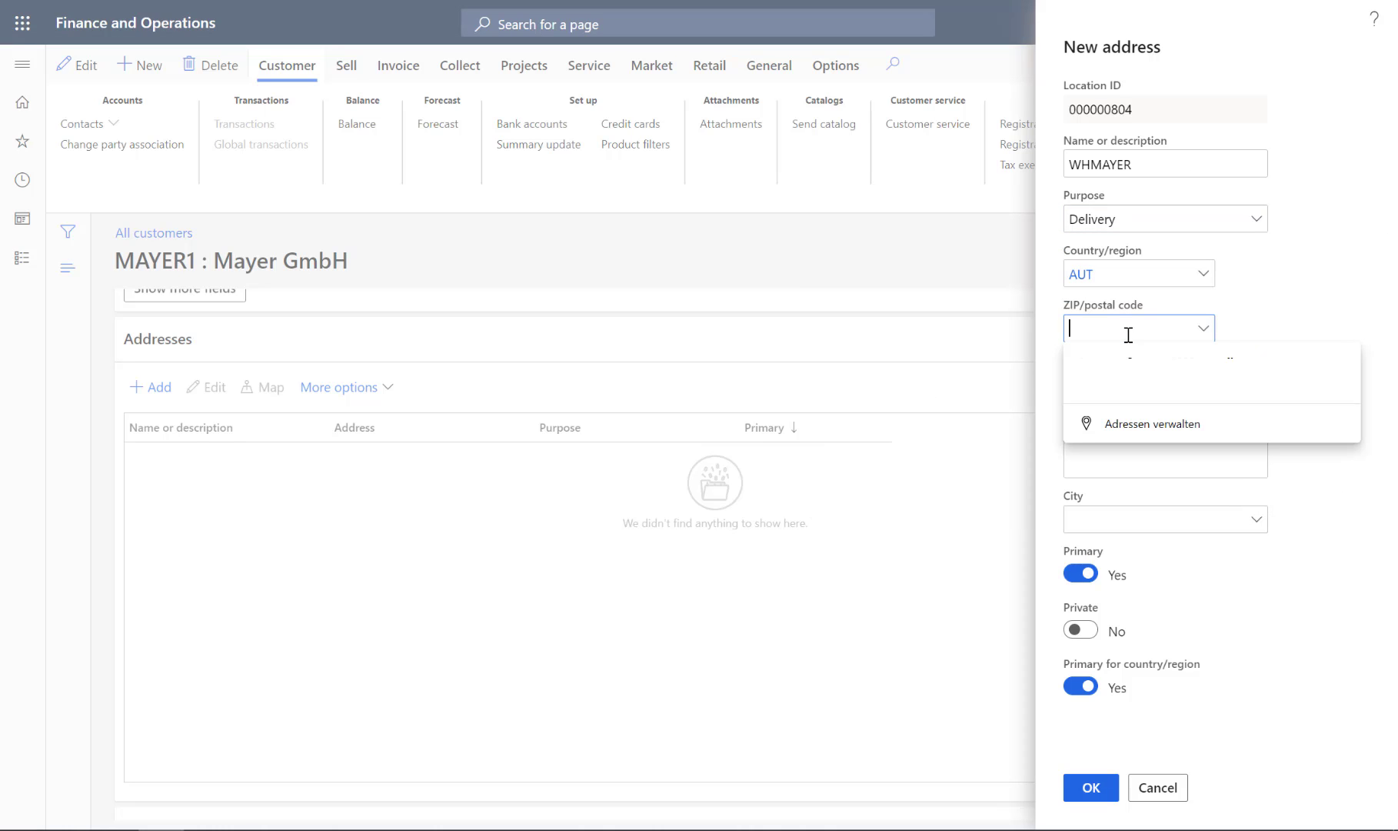
pyautogui.write('4060')
pyautogui.click(1371, 304)
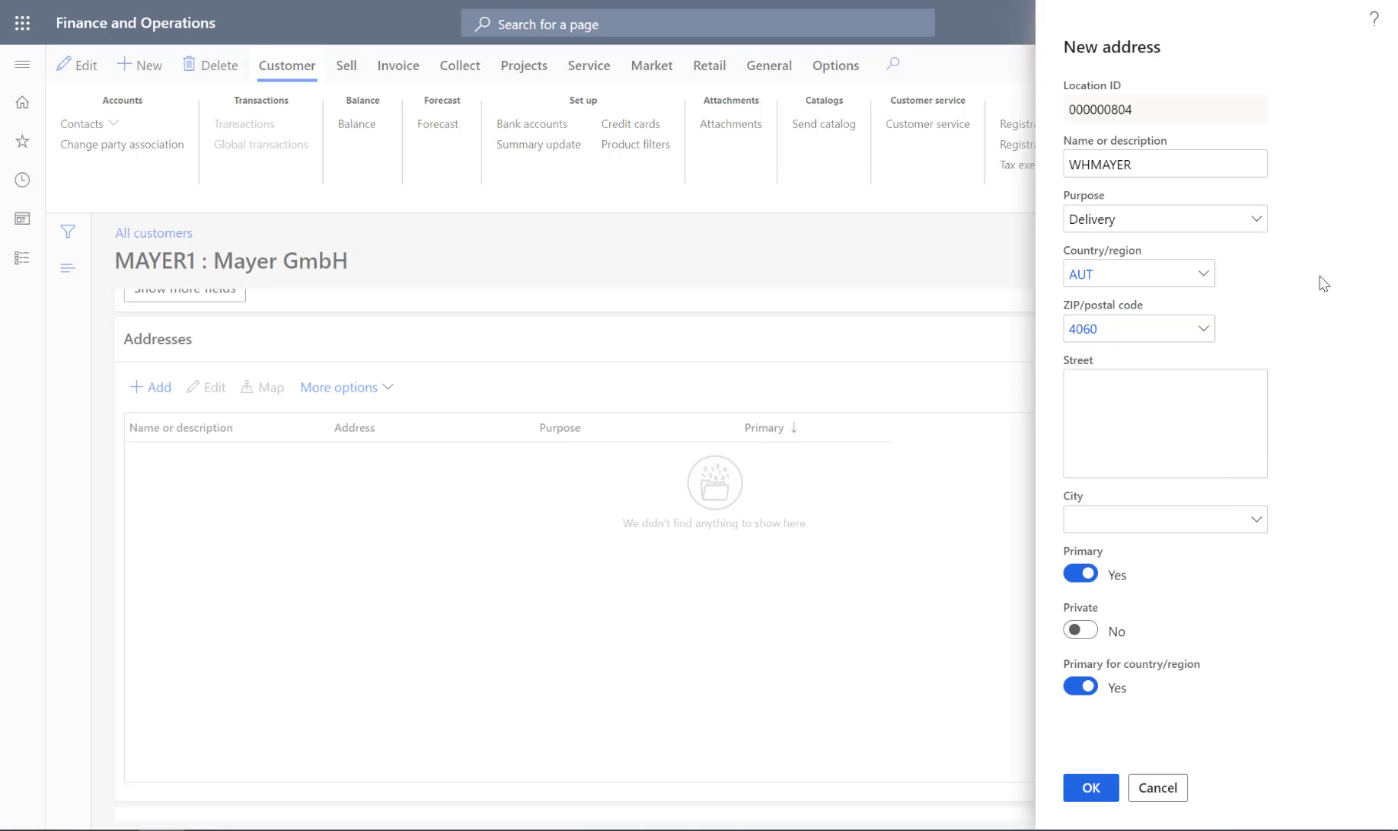
pyautogui.click(1170, 408)
pyautogui.write('May')
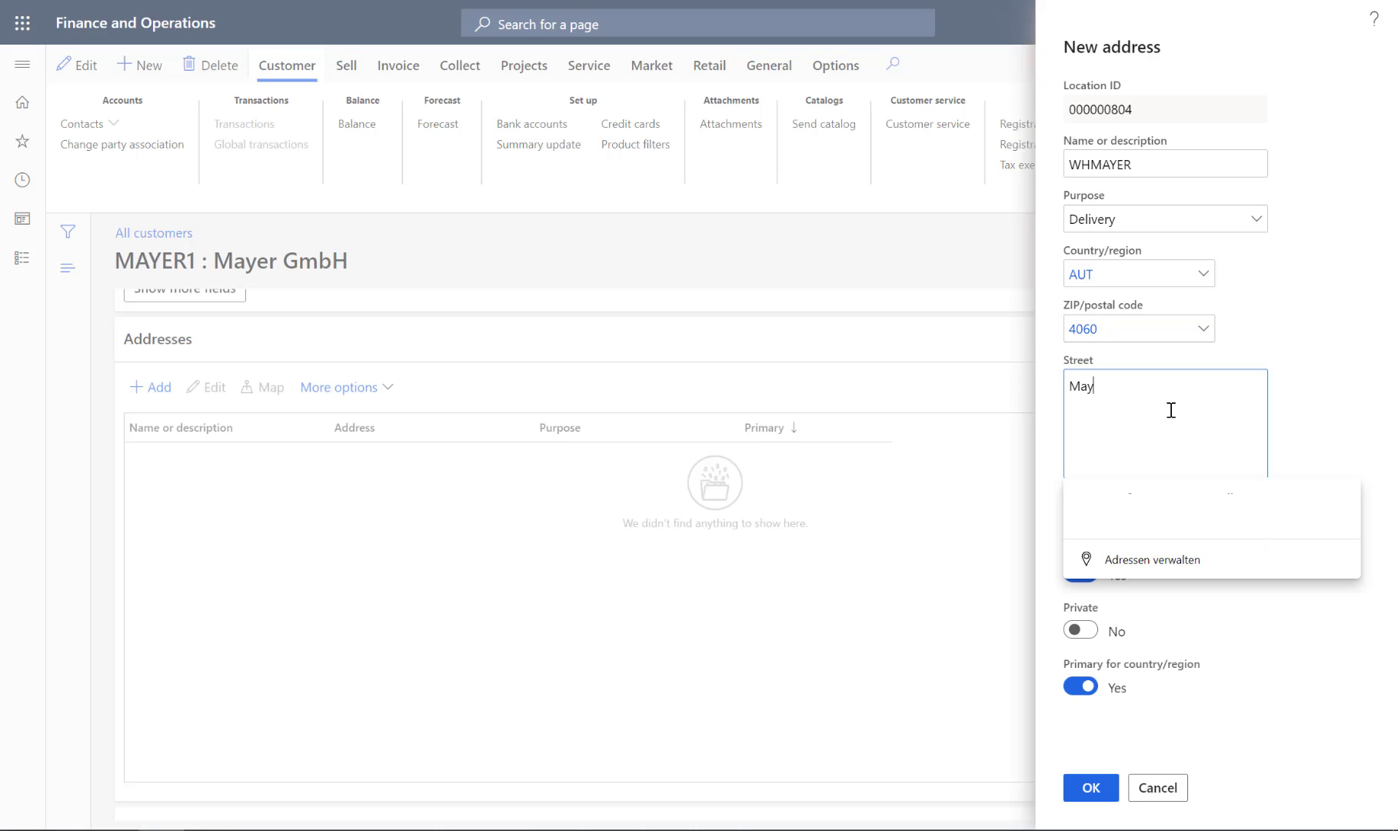
pyautogui.write('erstreet 123')
pyautogui.click(1391, 410)
# Step: Enter the city of the delivery address, confirm the address and leave the customer record
pyautogui.click(1207, 514)
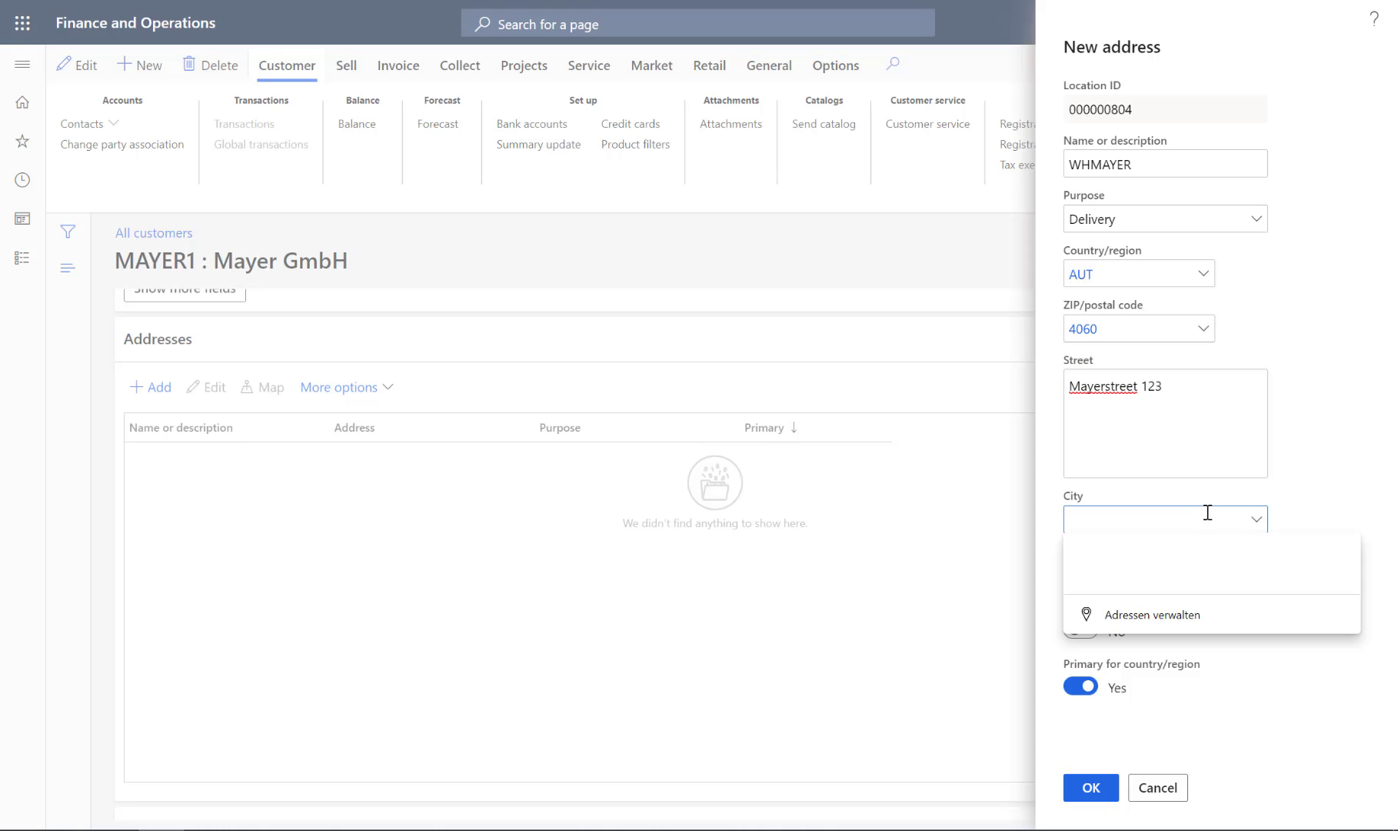
pyautogui.write('Leonding')
pyautogui.click(1360, 527)
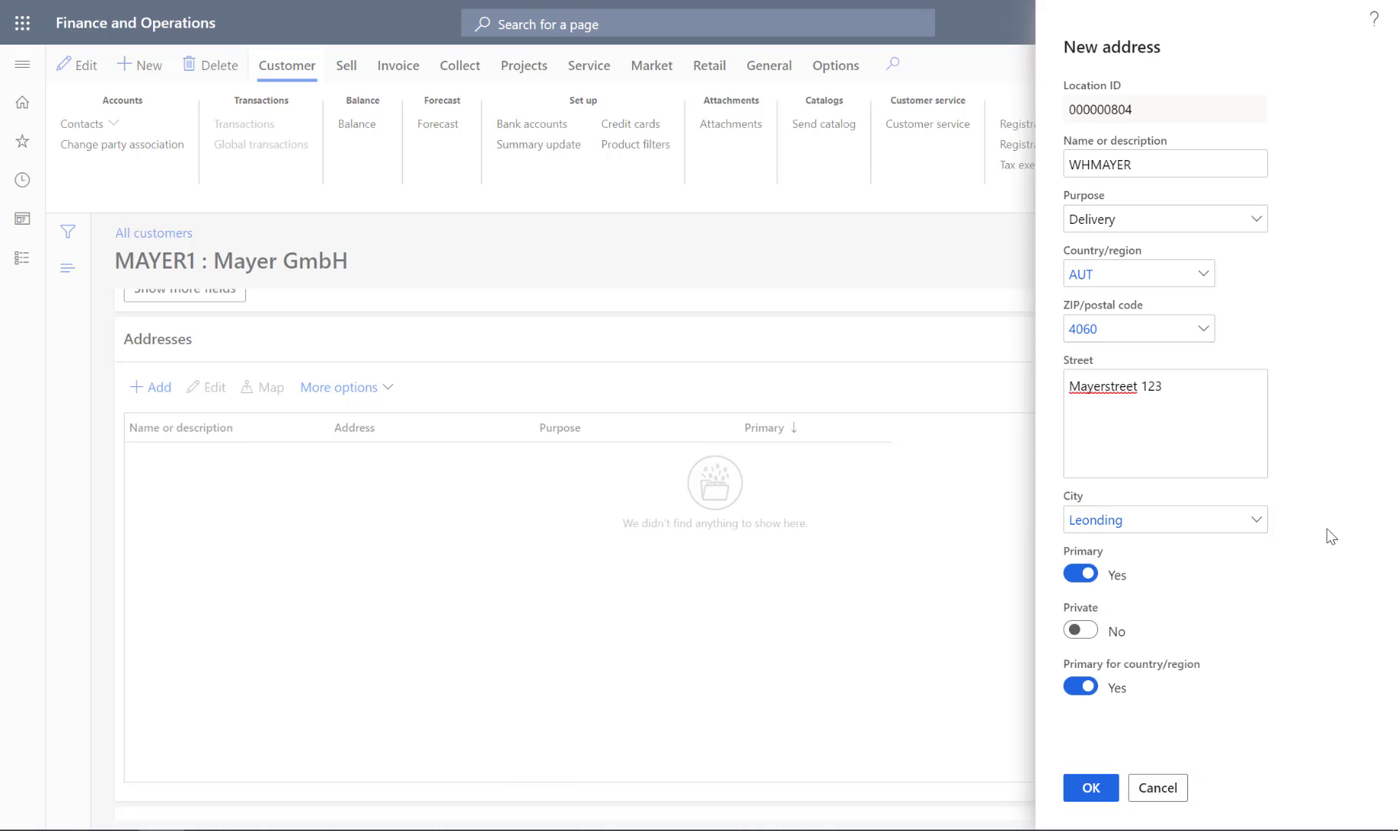
pyautogui.click(1090, 790)
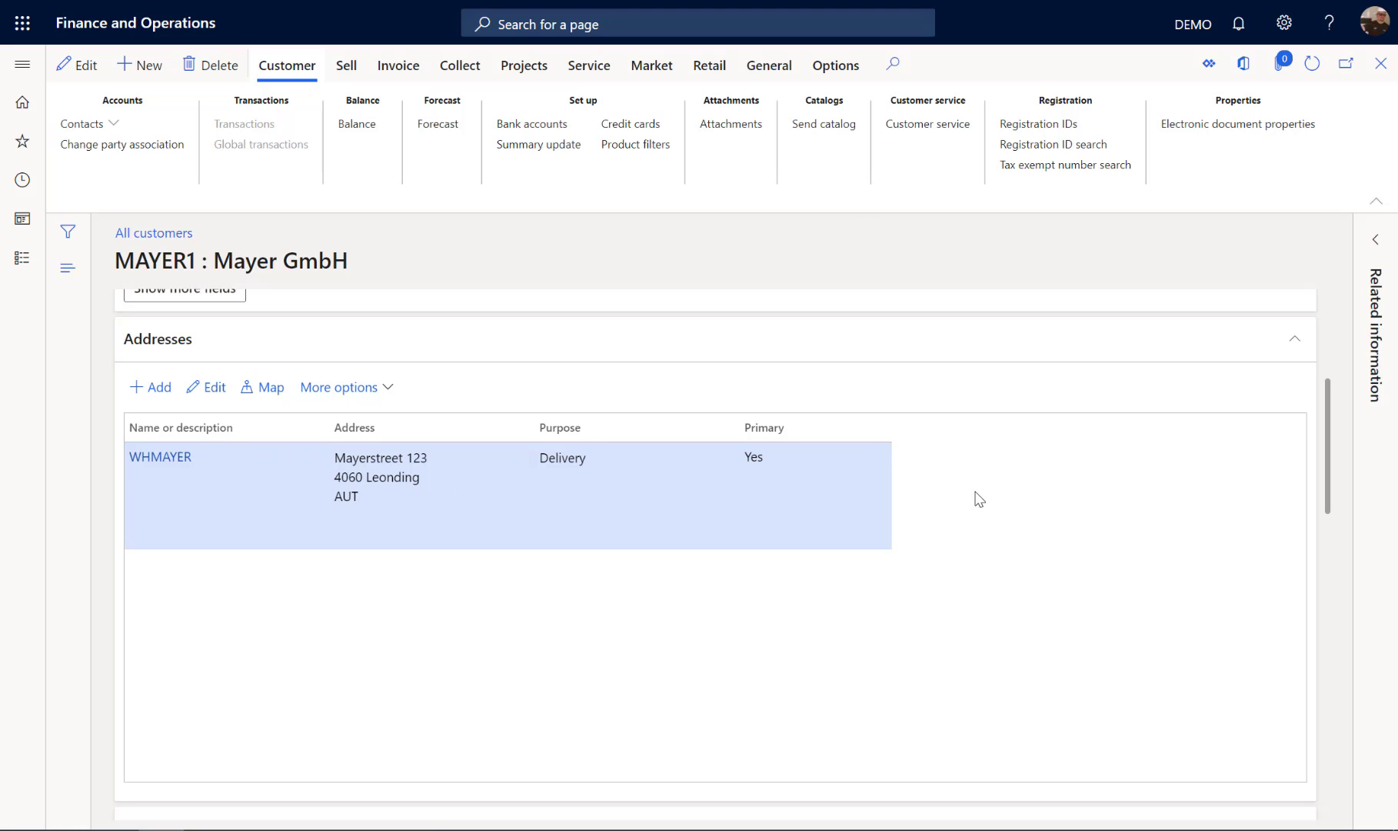
pyautogui.click(1374, 76)
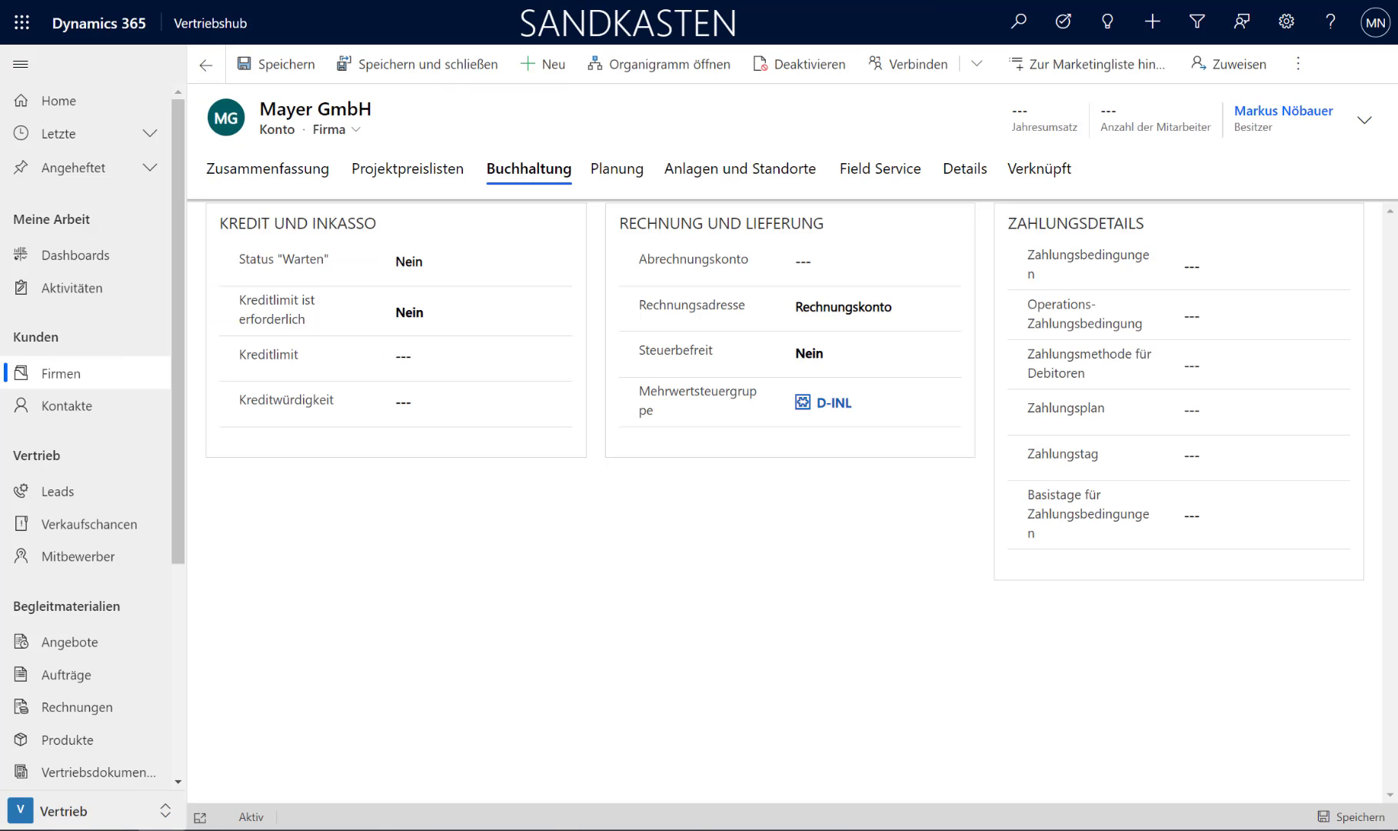
# Step: Reopen the Mayer GmbH account from the active accounts list and examine its address details
pyautogui.click(46, 374)
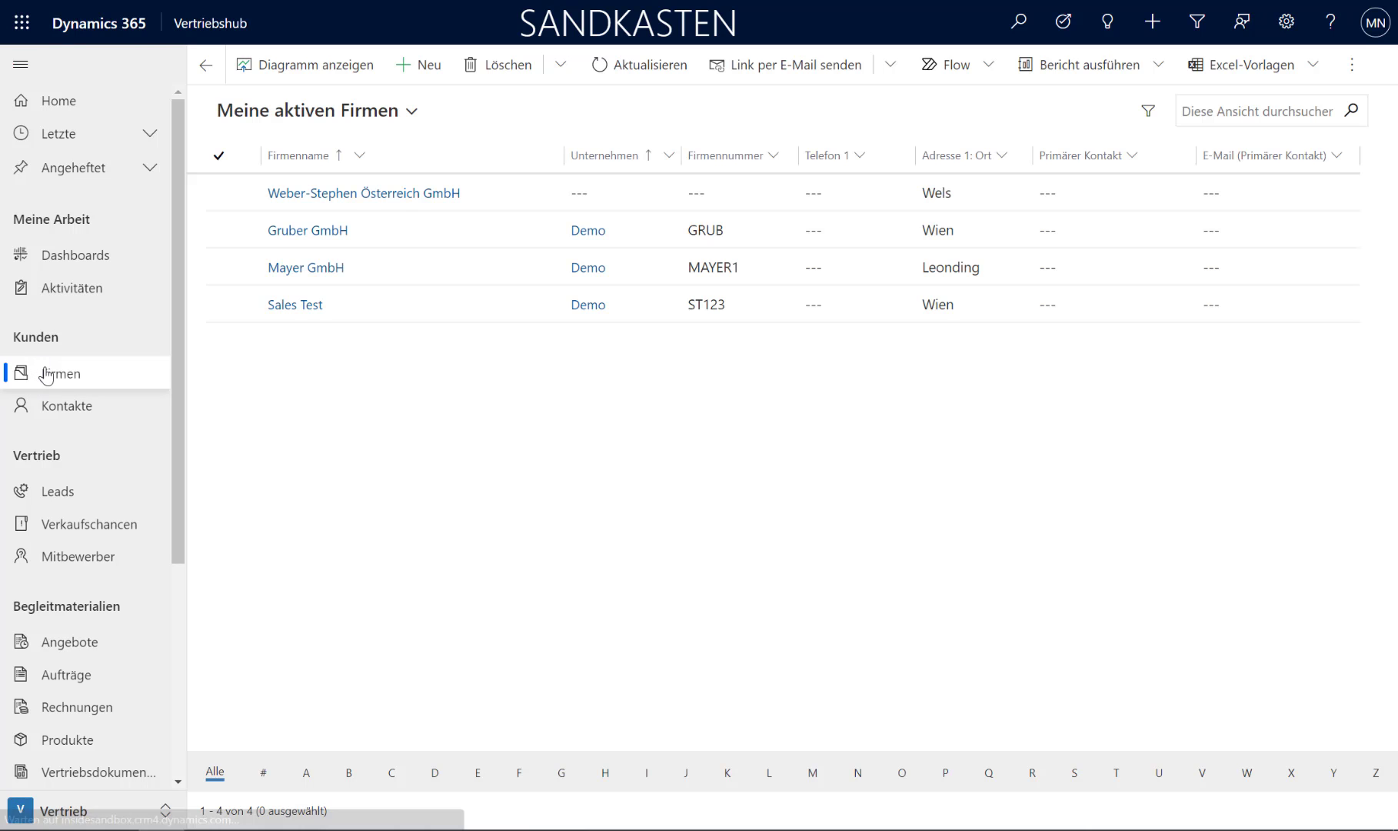
pyautogui.click(315, 269)
pyautogui.scroll(-10, 763, 524)
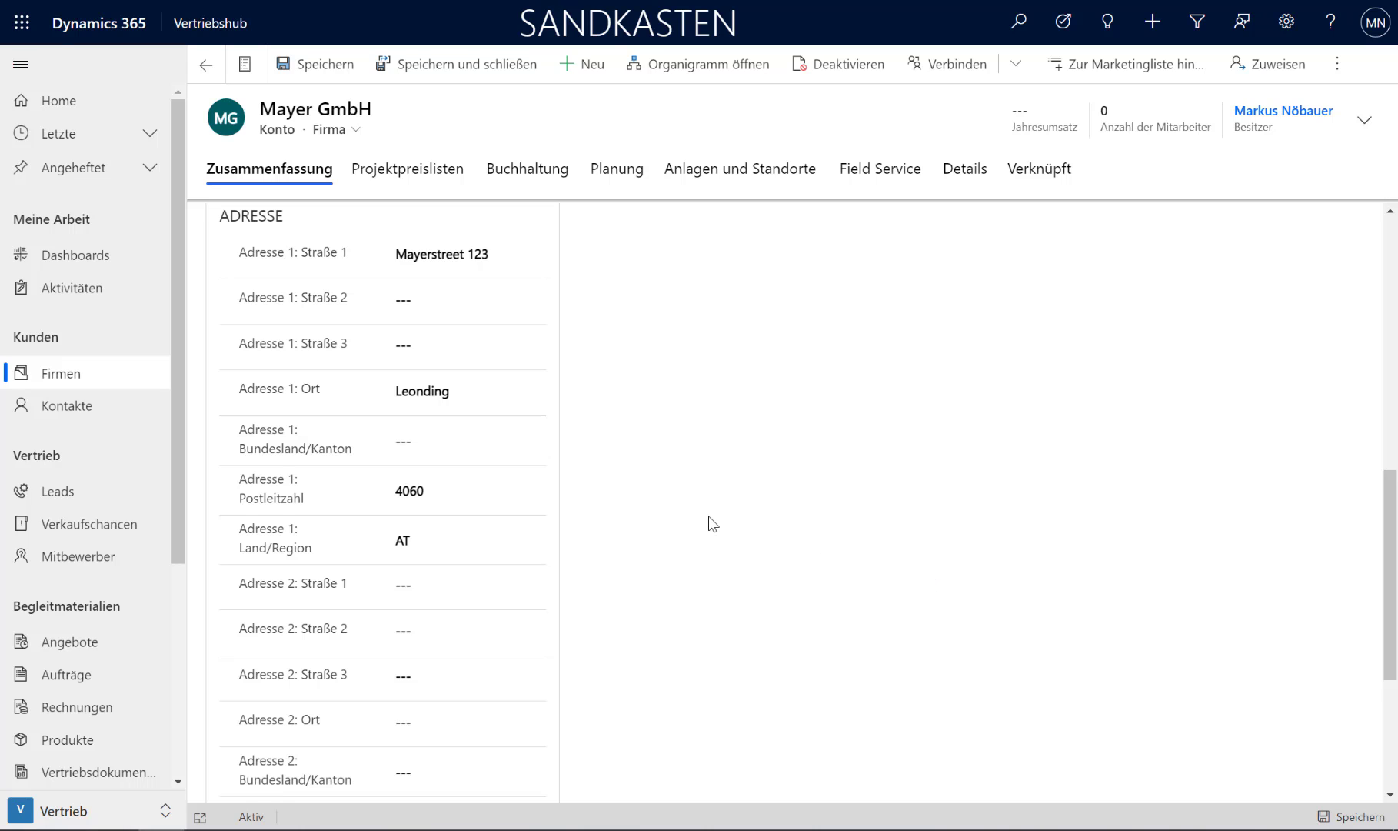
pyautogui.scroll(1, 709, 528)
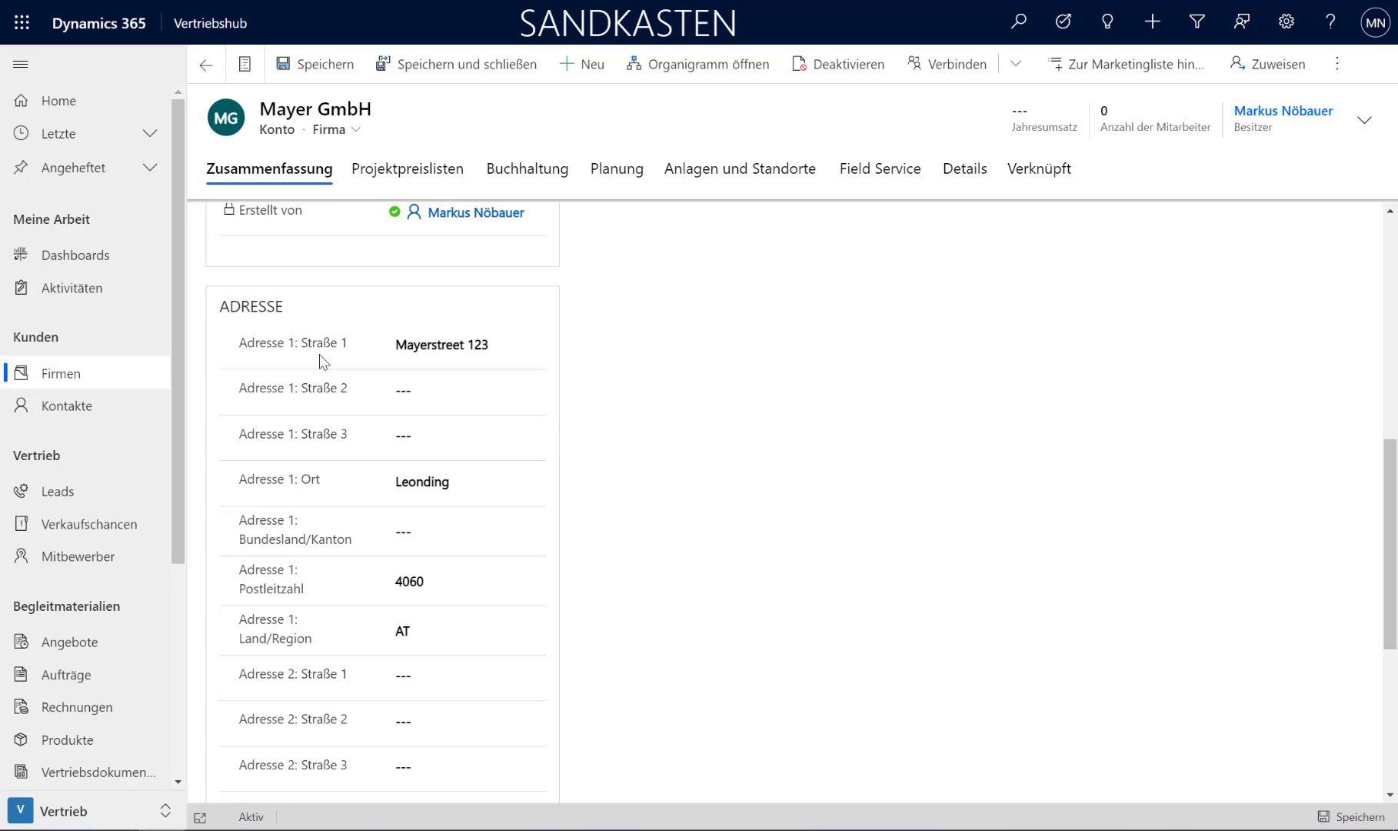
# Step: Create a new quote and name it MayerGummi1
pyautogui.click(60, 644)
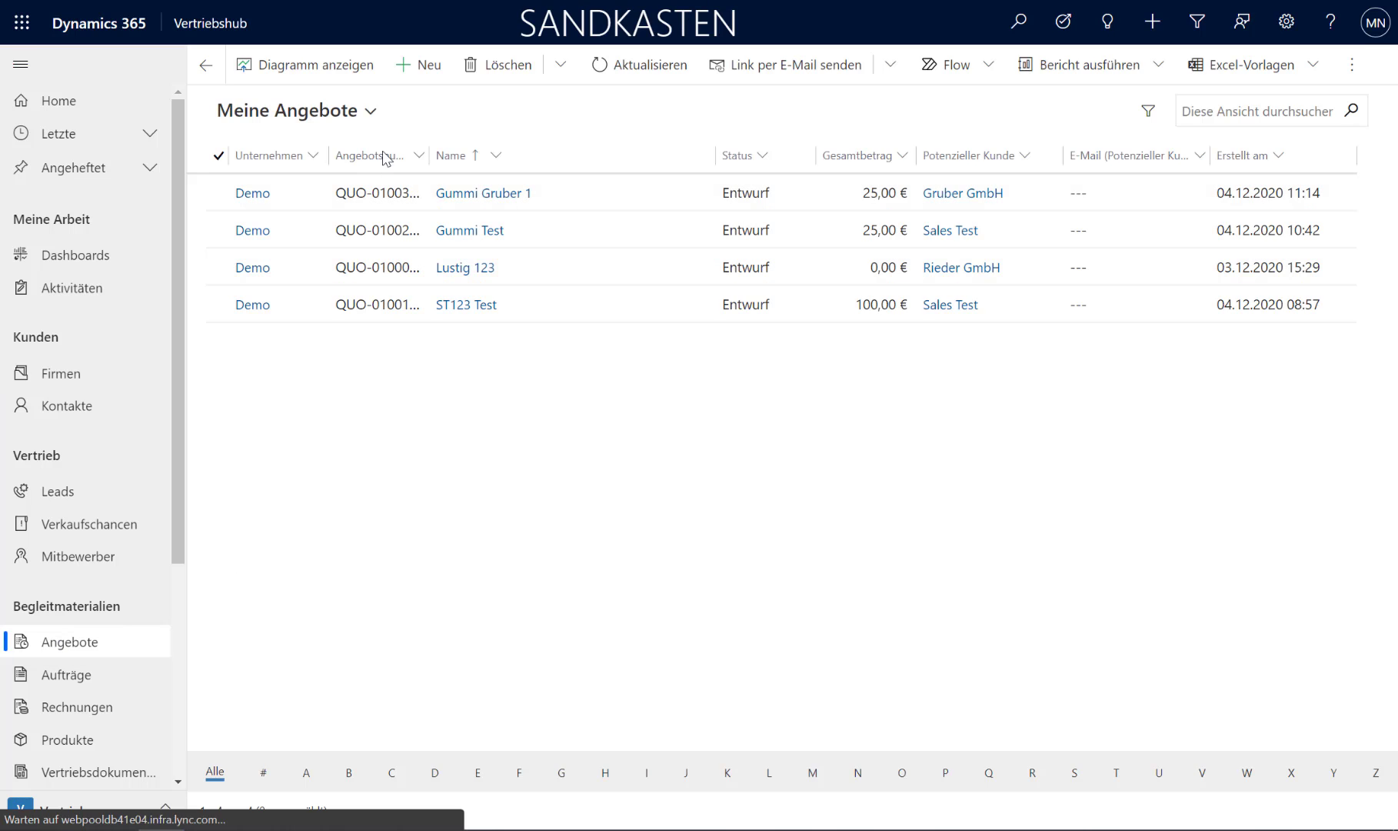
pyautogui.click(413, 68)
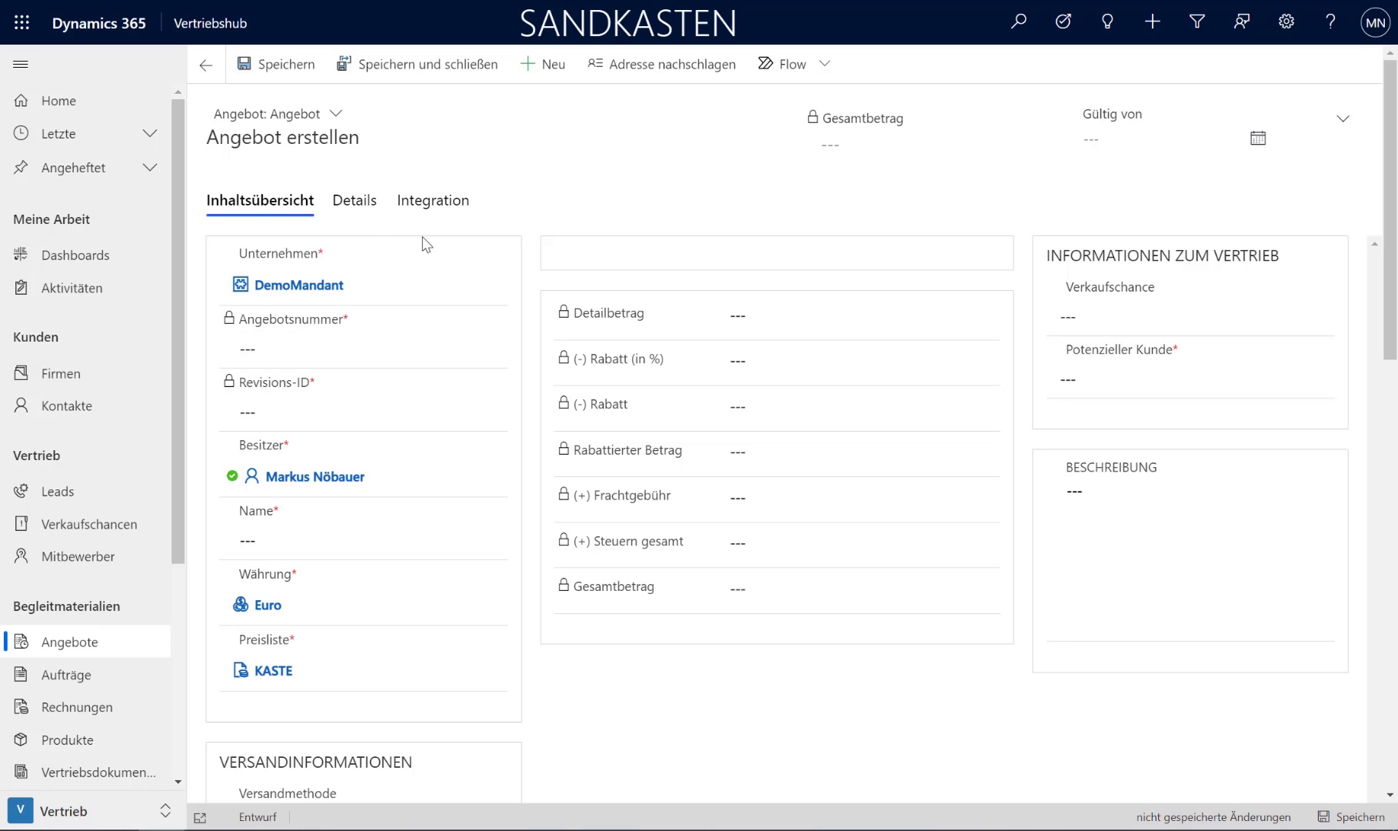
pyautogui.click(344, 269)
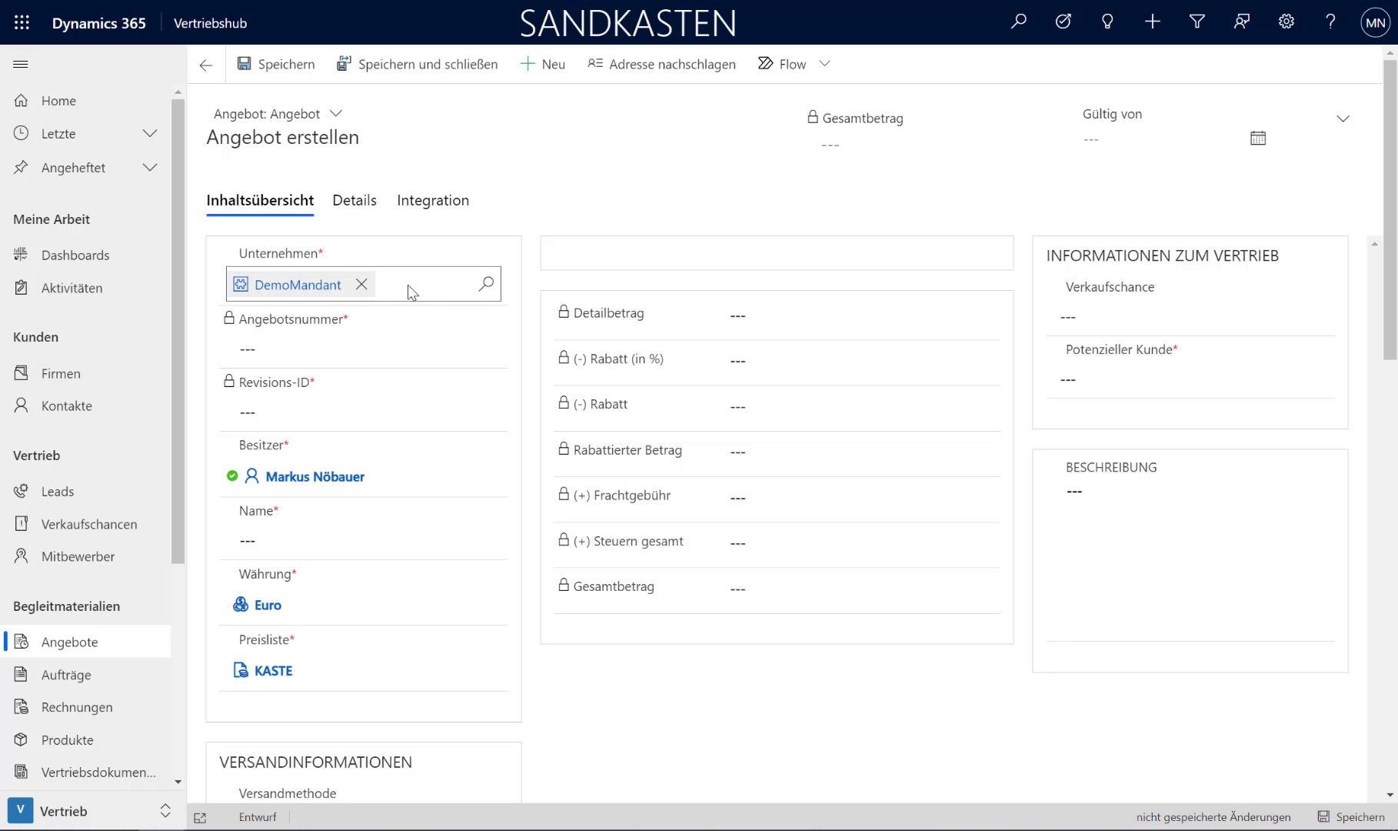
pyautogui.click(279, 539)
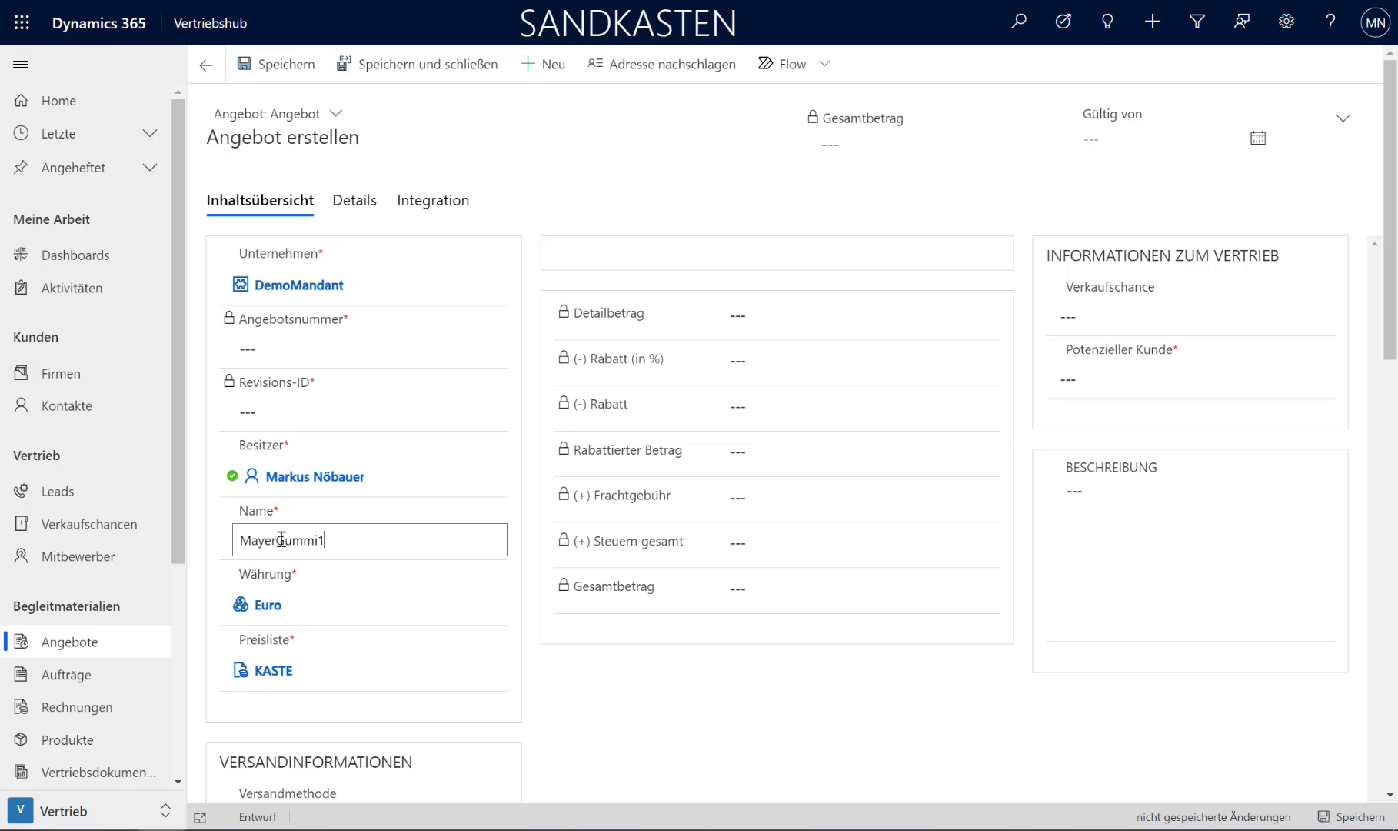
pyautogui.click(609, 715)
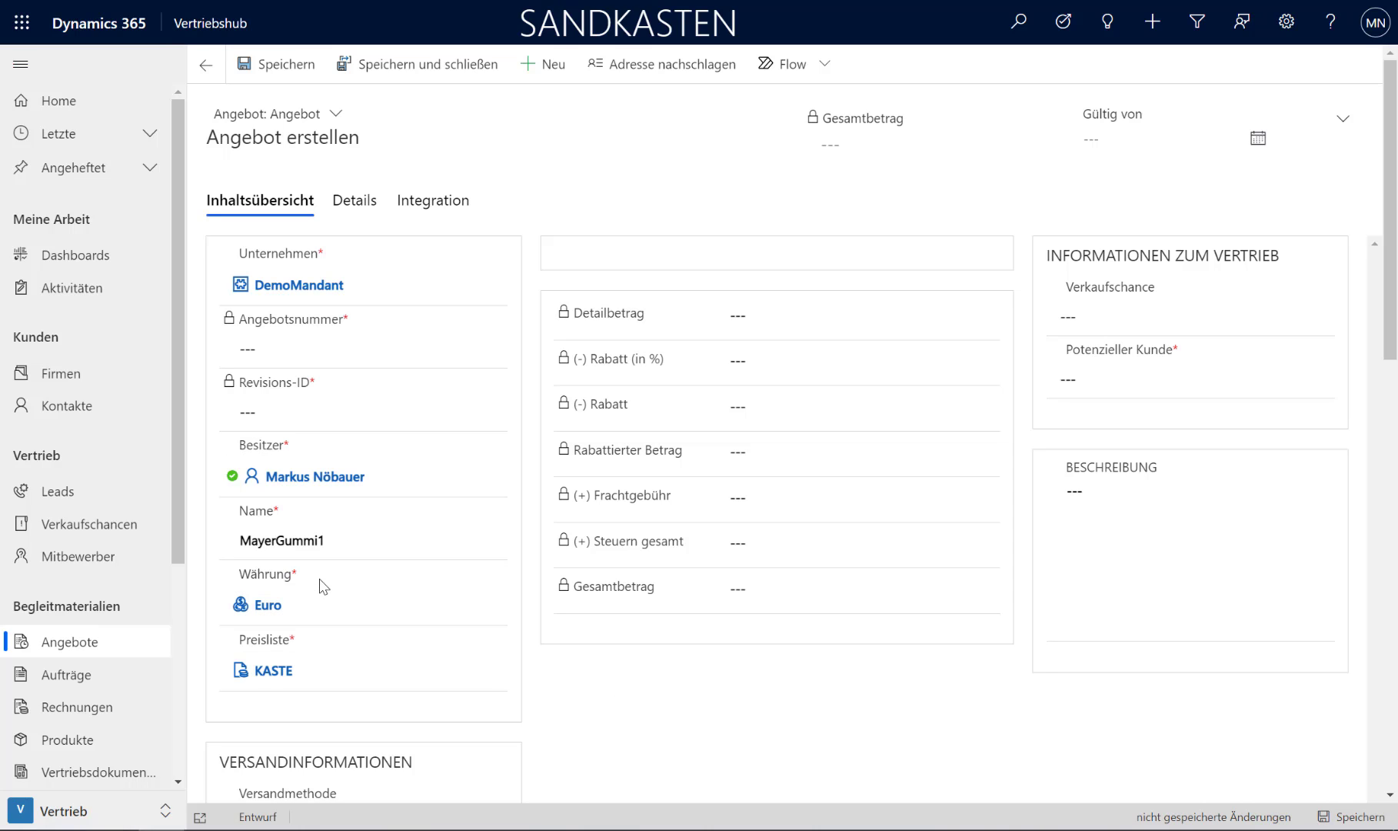
# Step: Set the quote's potential customer to Mayer GmbH and acknowledge the reminder about the money fields
pyautogui.click(1151, 384)
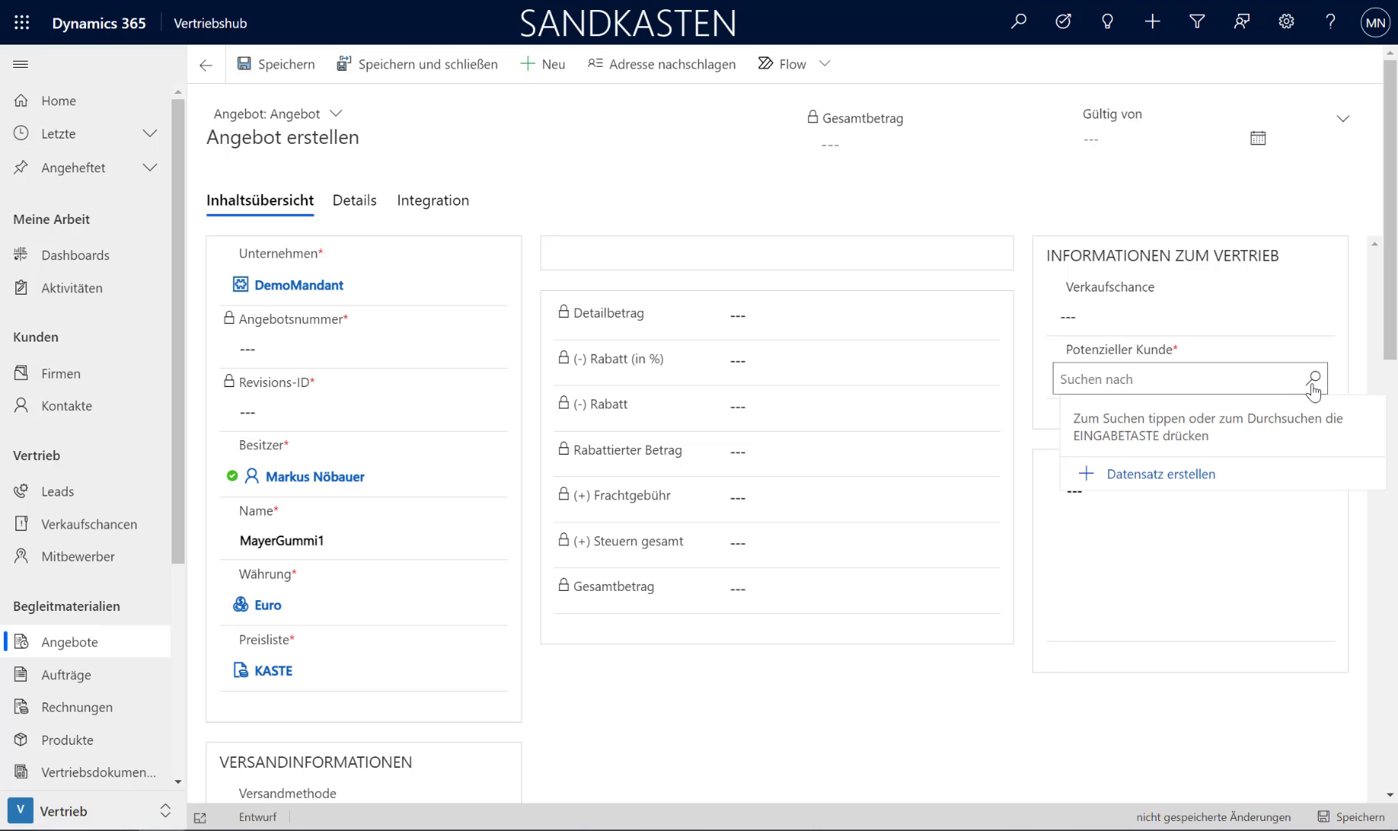
pyautogui.write('mayer')
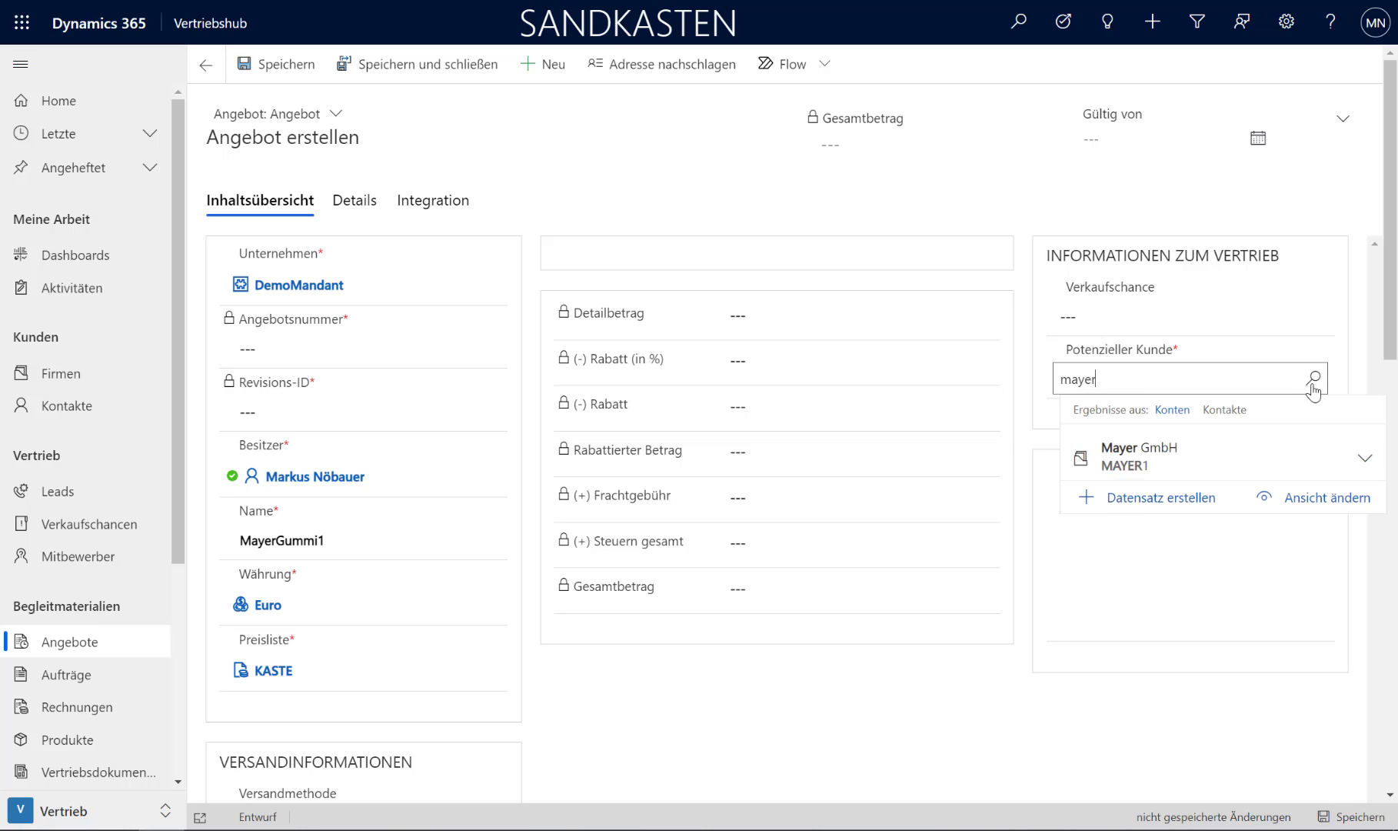
pyautogui.click(1125, 452)
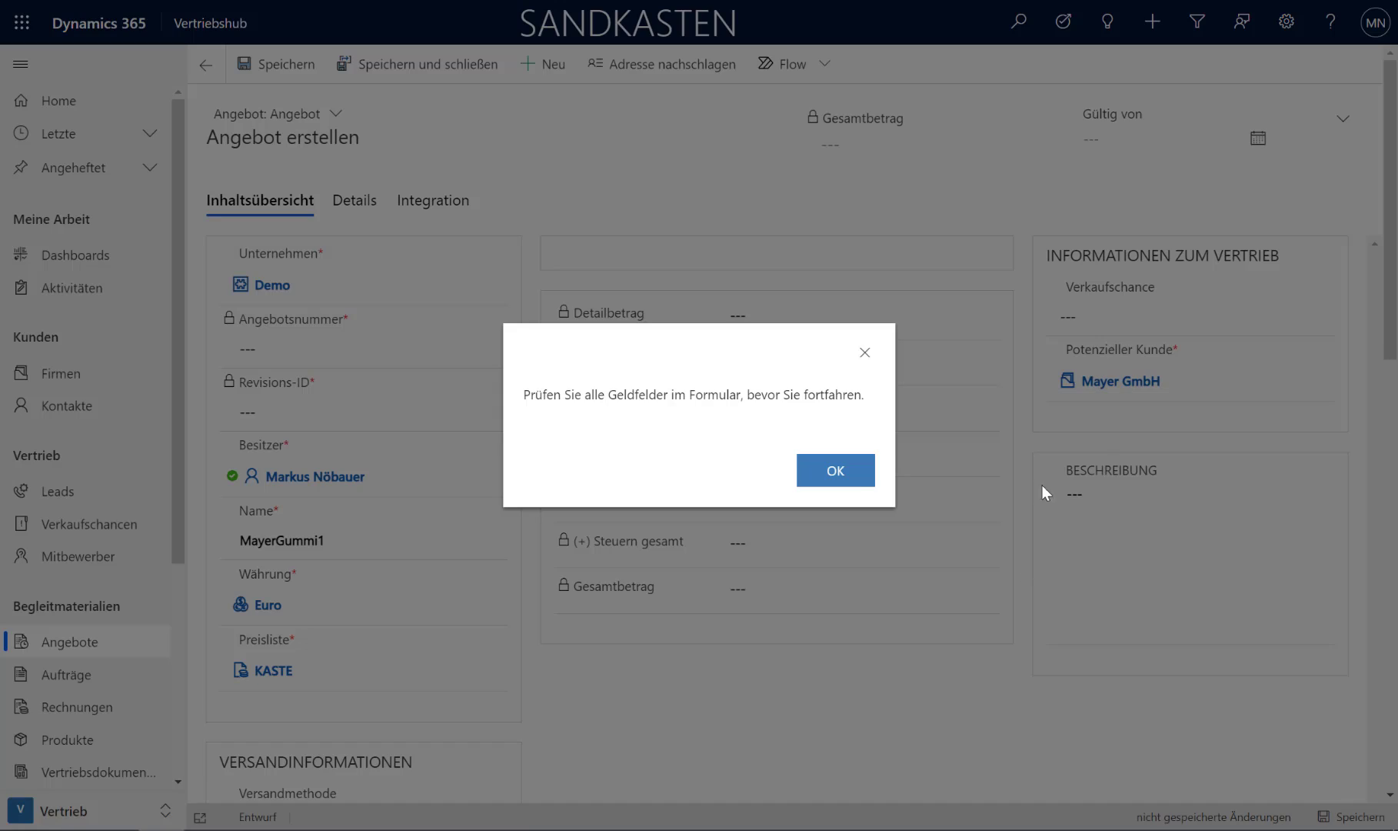
pyautogui.click(836, 469)
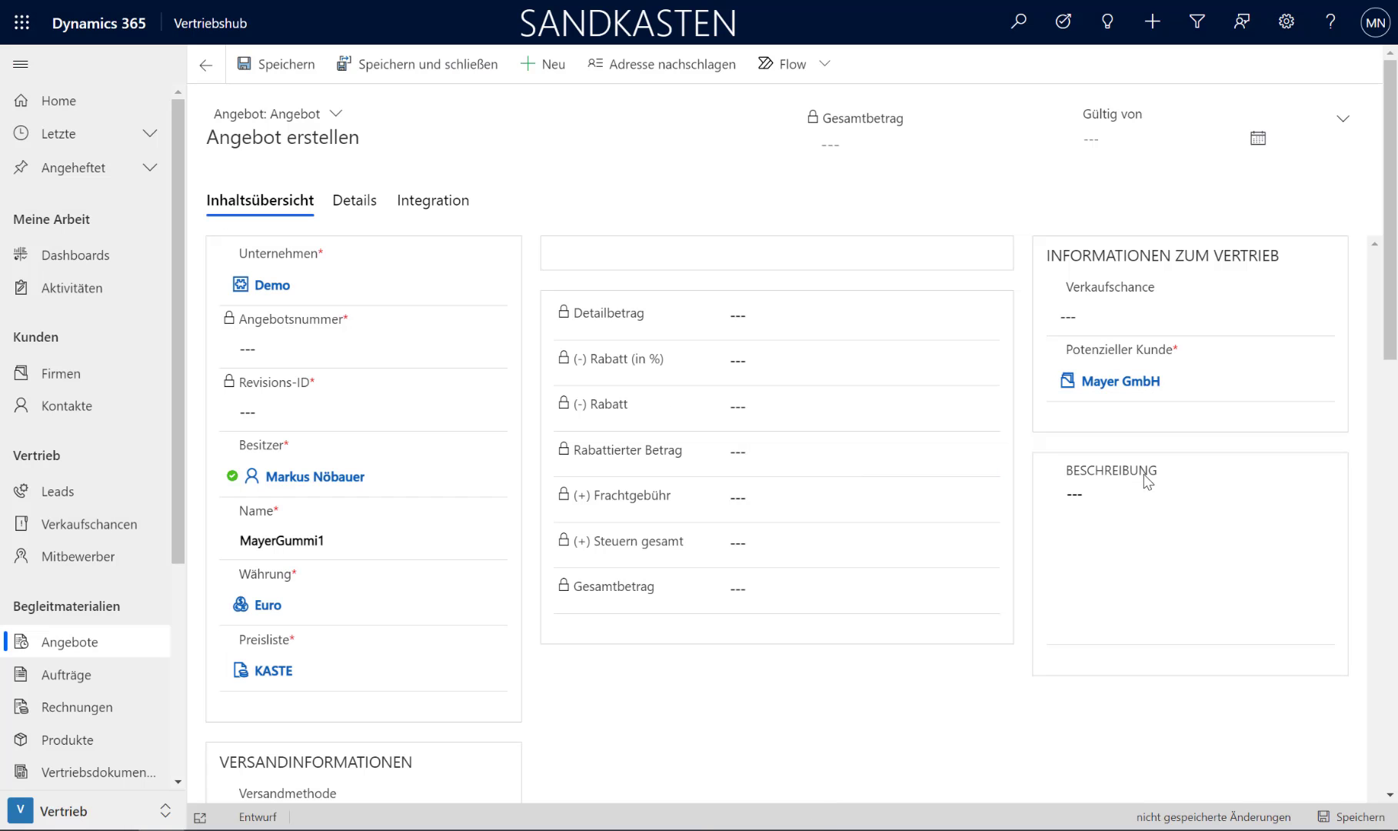
# Step: Replace the quote's price list with 2020
pyautogui.click(310, 668)
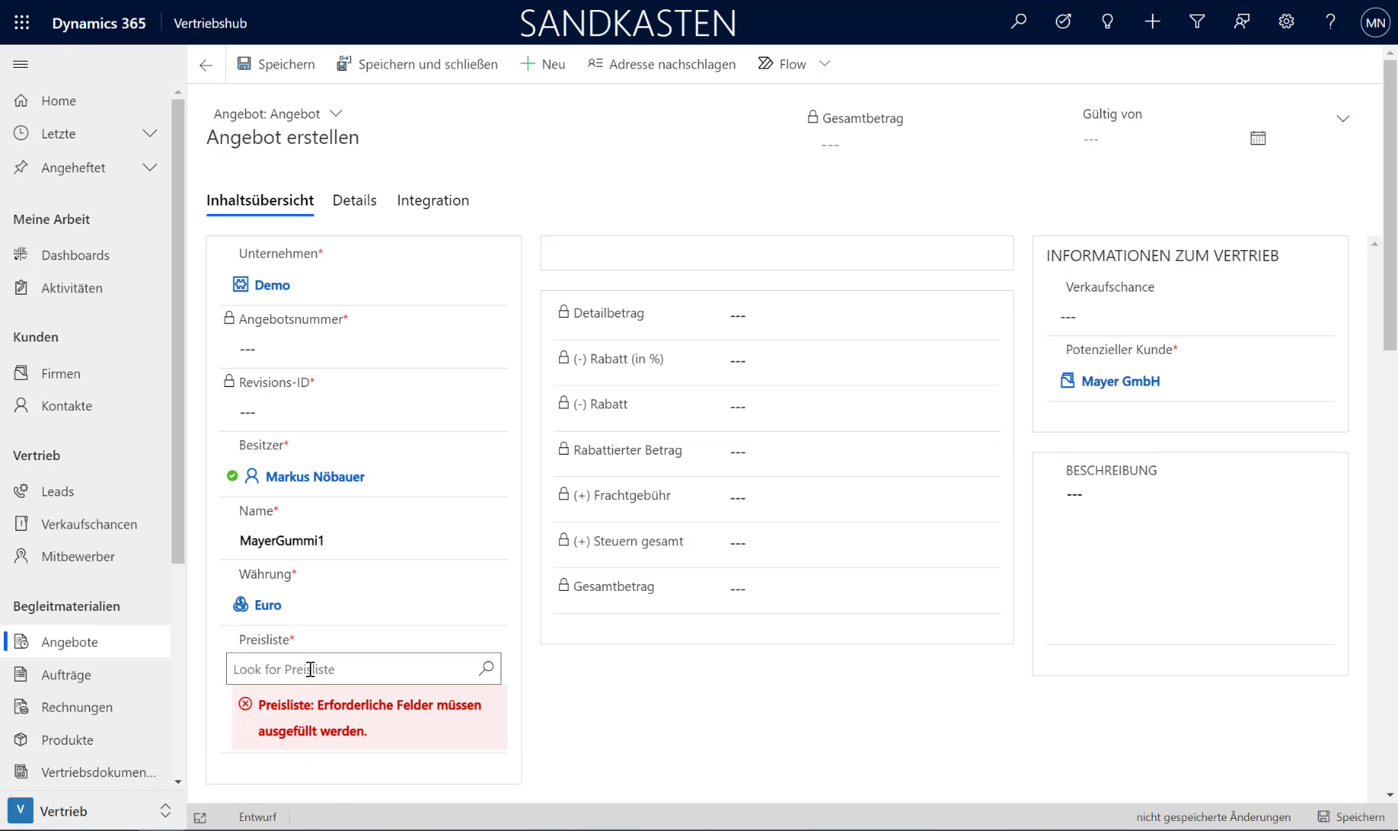
pyautogui.write('2020')
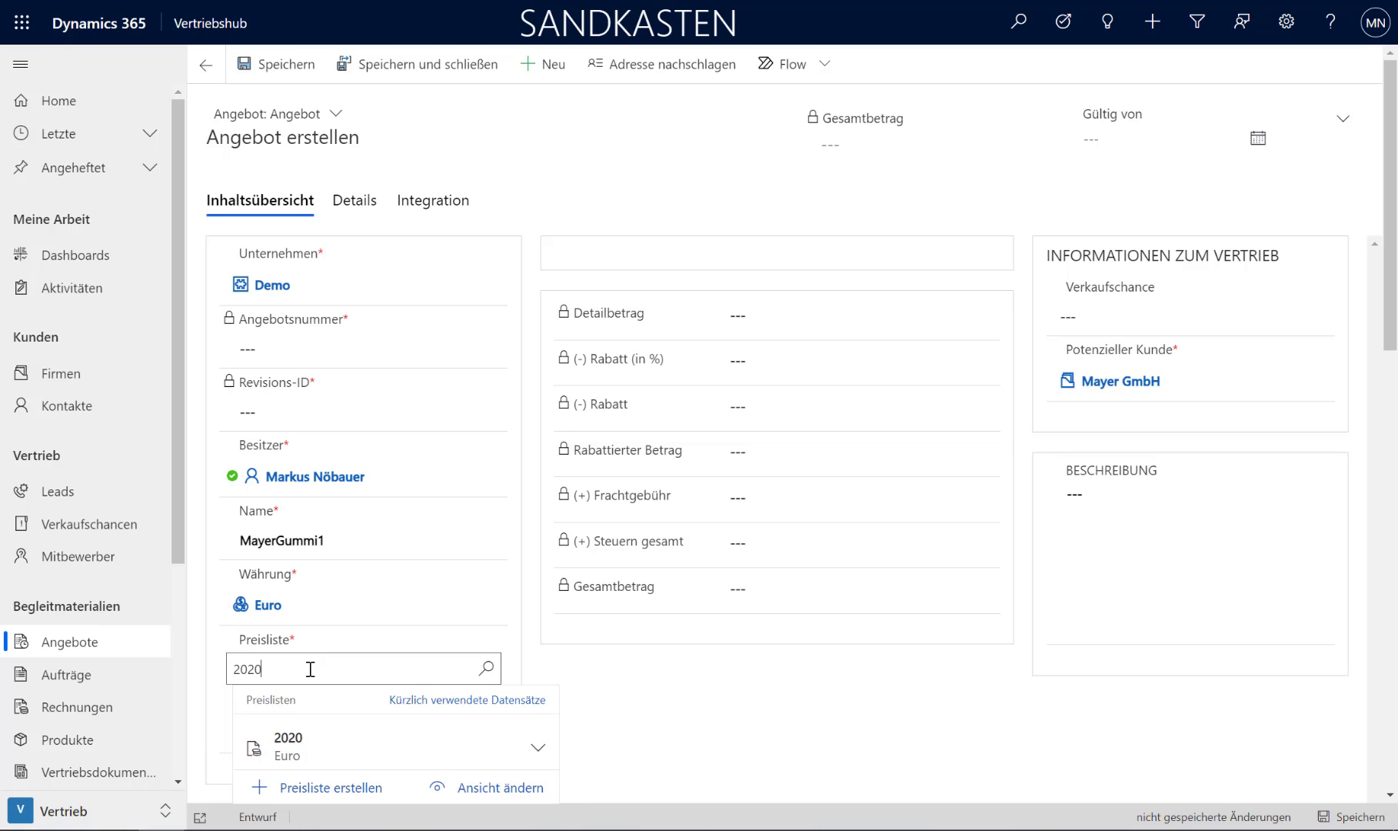
pyautogui.click(305, 740)
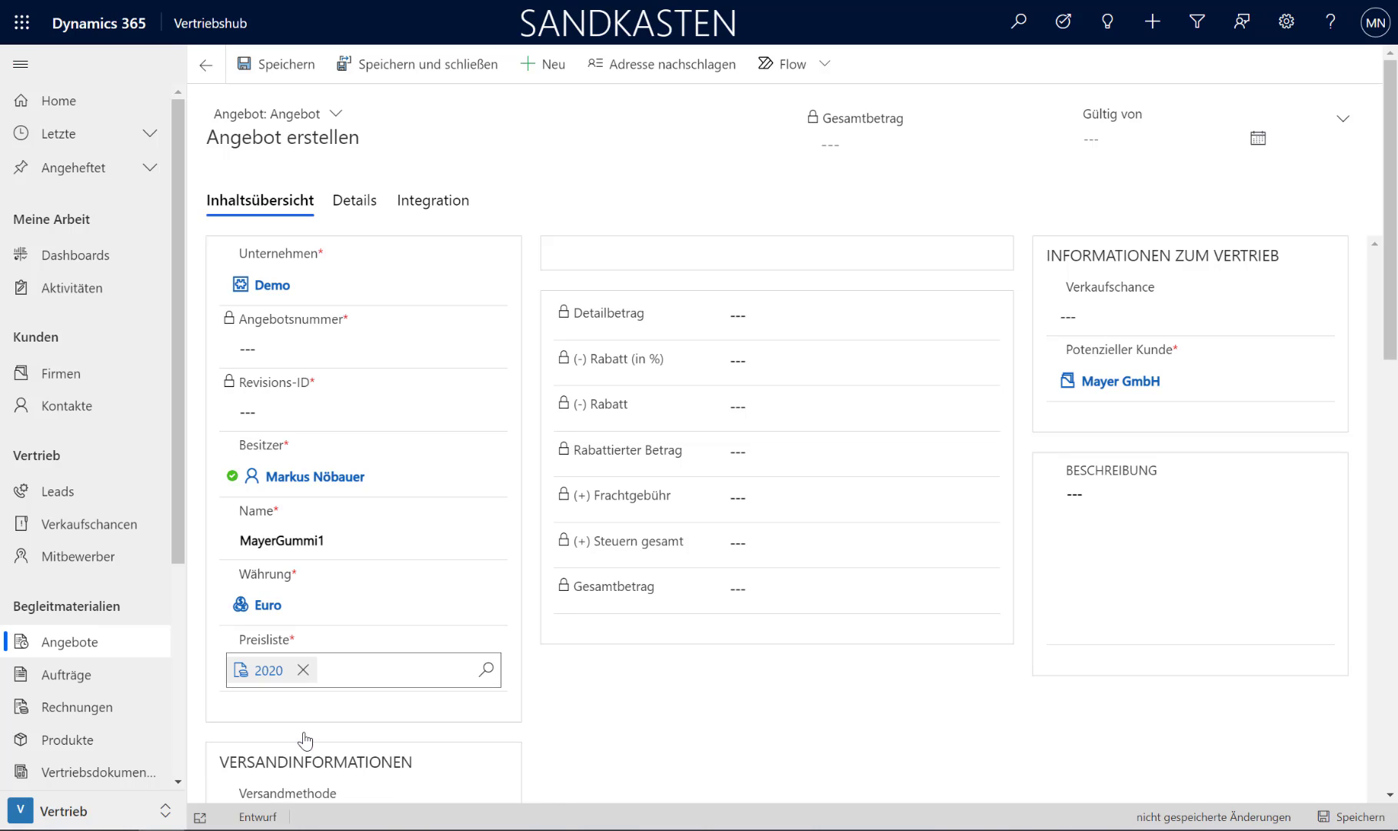
# Step: Review the quote's details and integration data, and save the quote
pyautogui.click(350, 200)
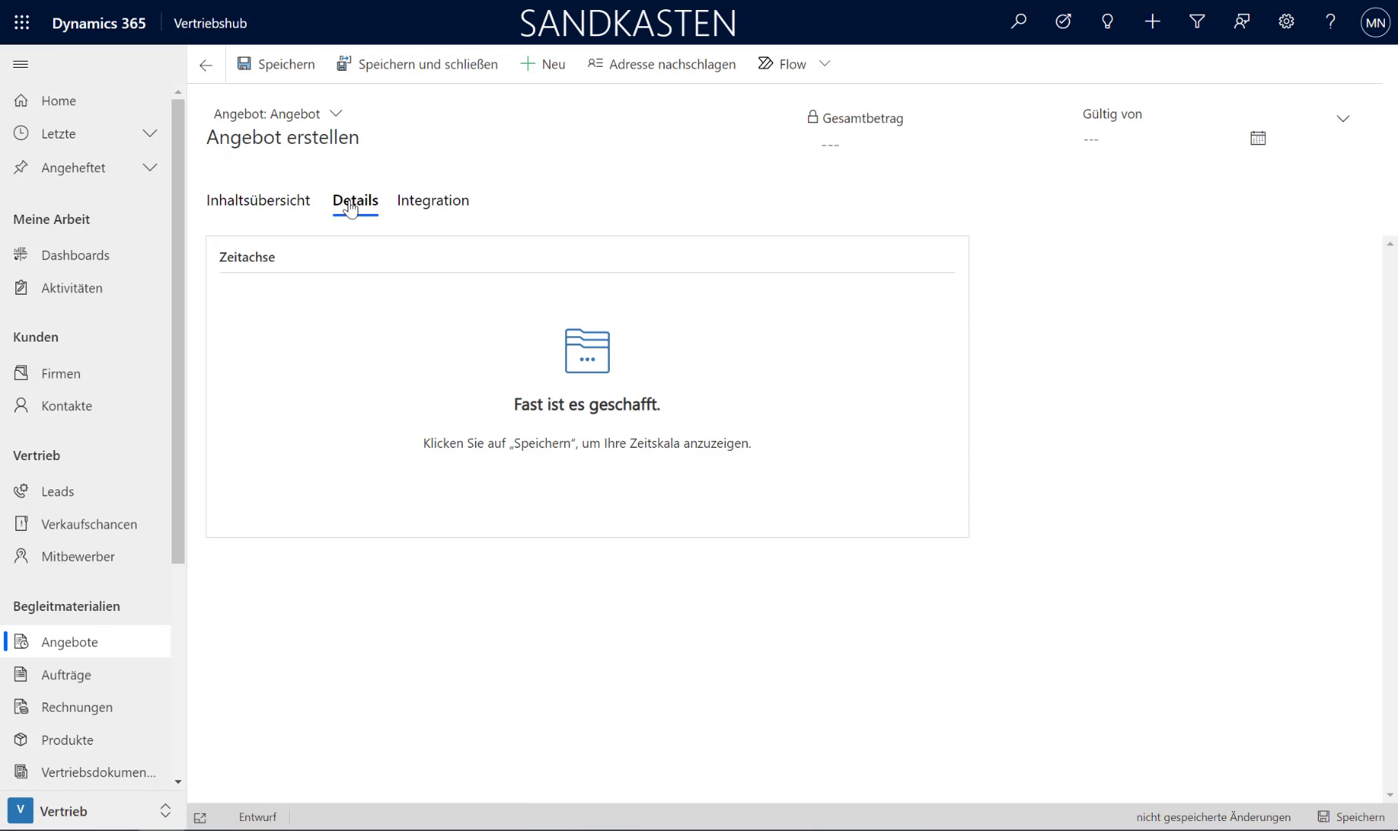
pyautogui.click(429, 204)
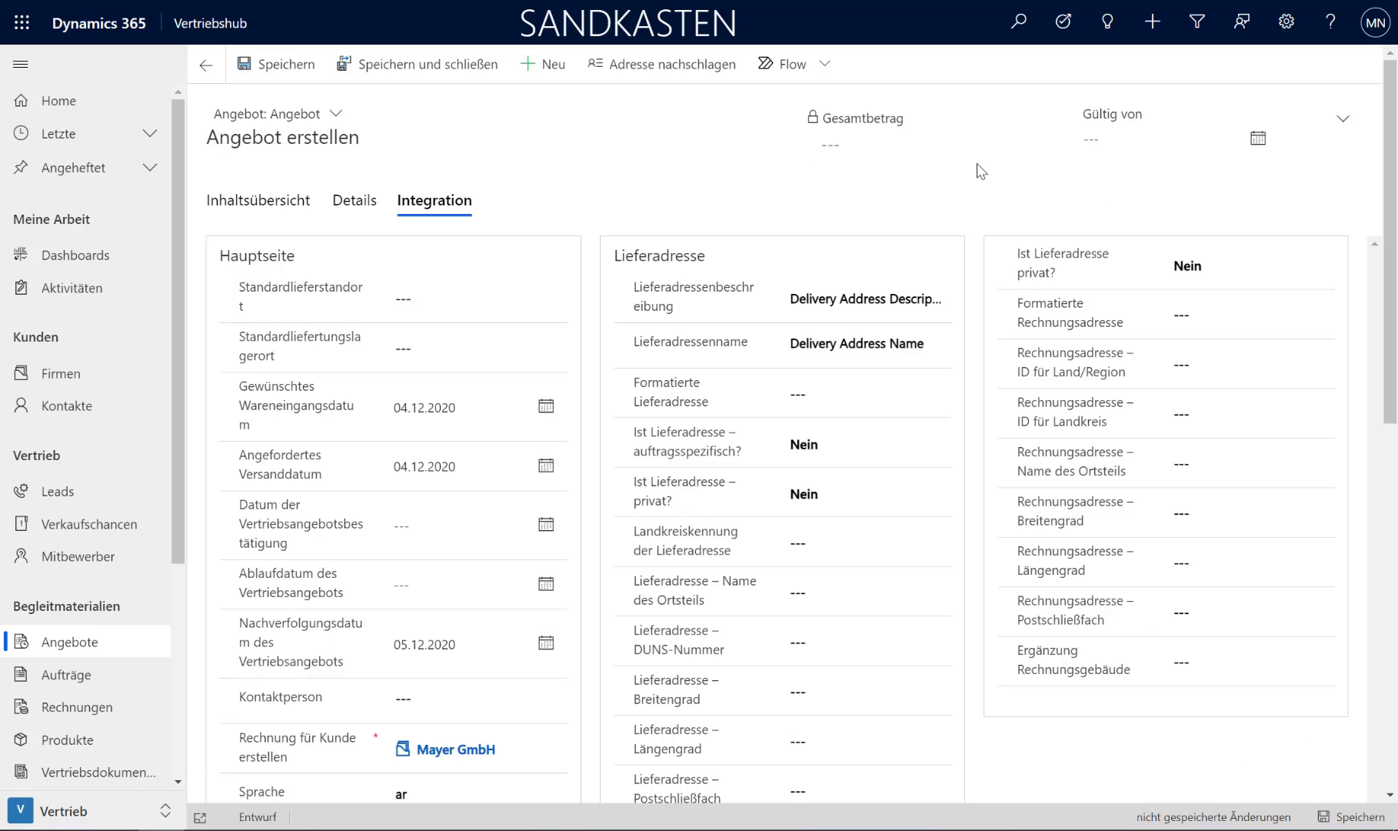
pyautogui.click(245, 201)
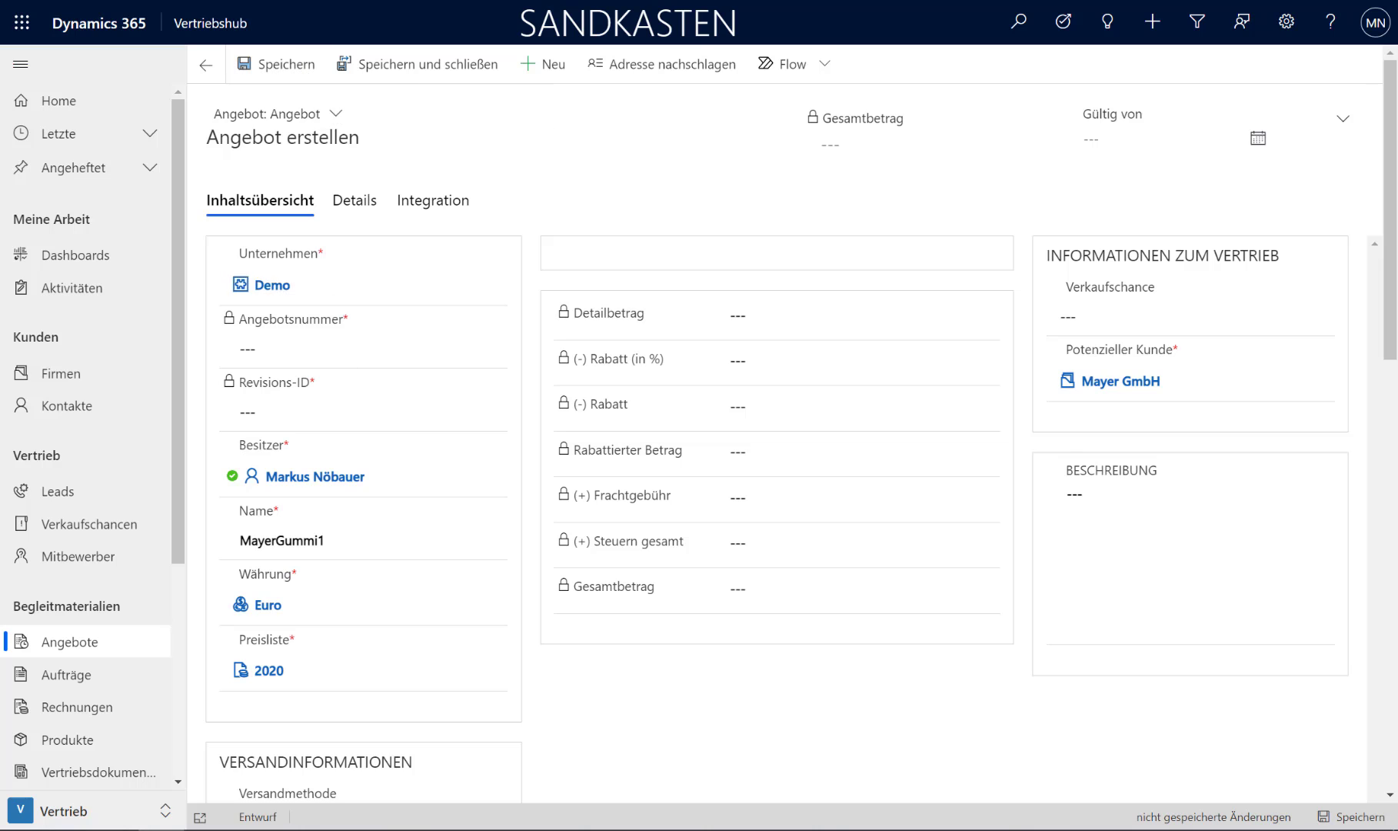
pyautogui.scroll(-3, 781, 773)
pyautogui.scroll(3, 783, 761)
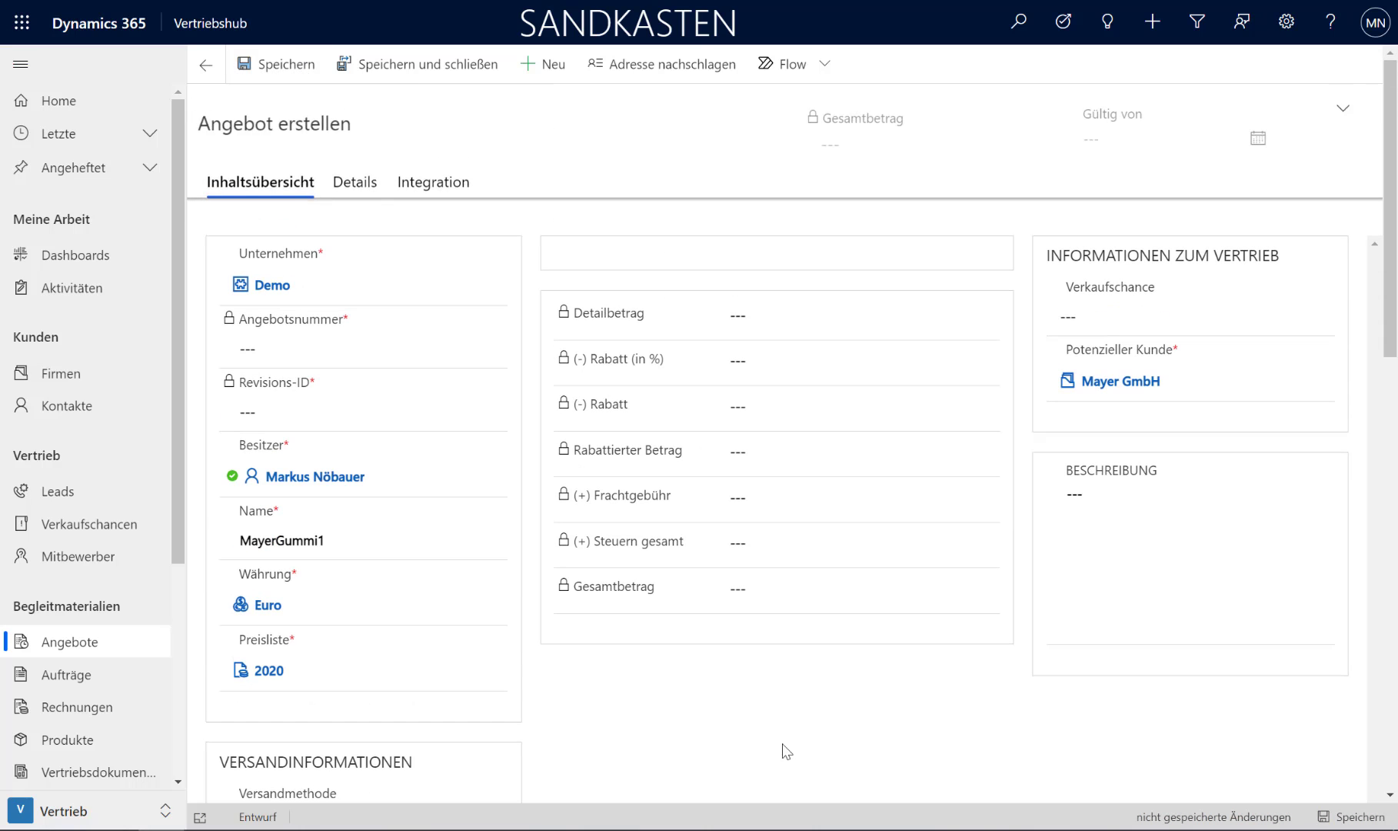
pyautogui.click(267, 75)
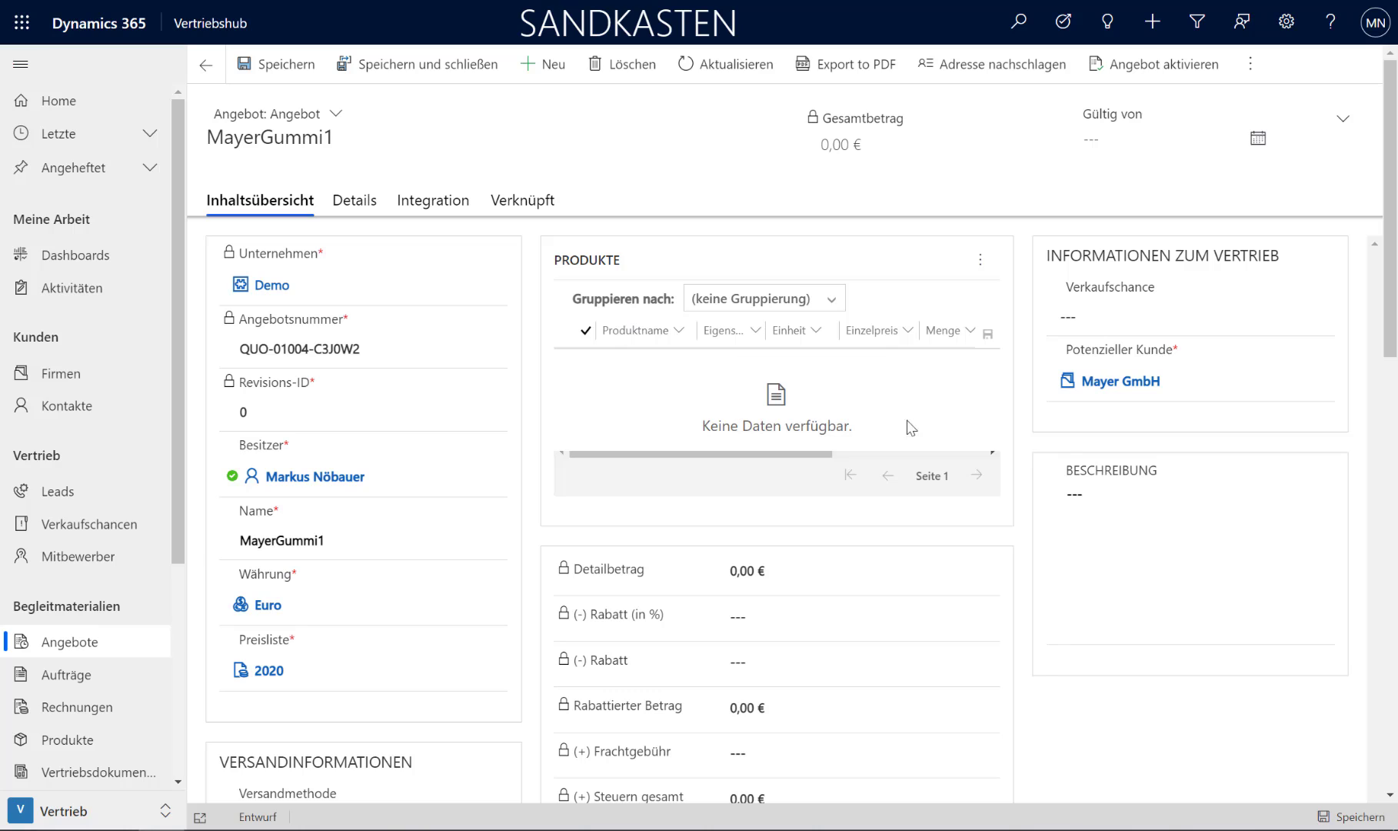
# Step: Add a product line to the quote with the existing product Gummistiefel haix
pyautogui.click(980, 262)
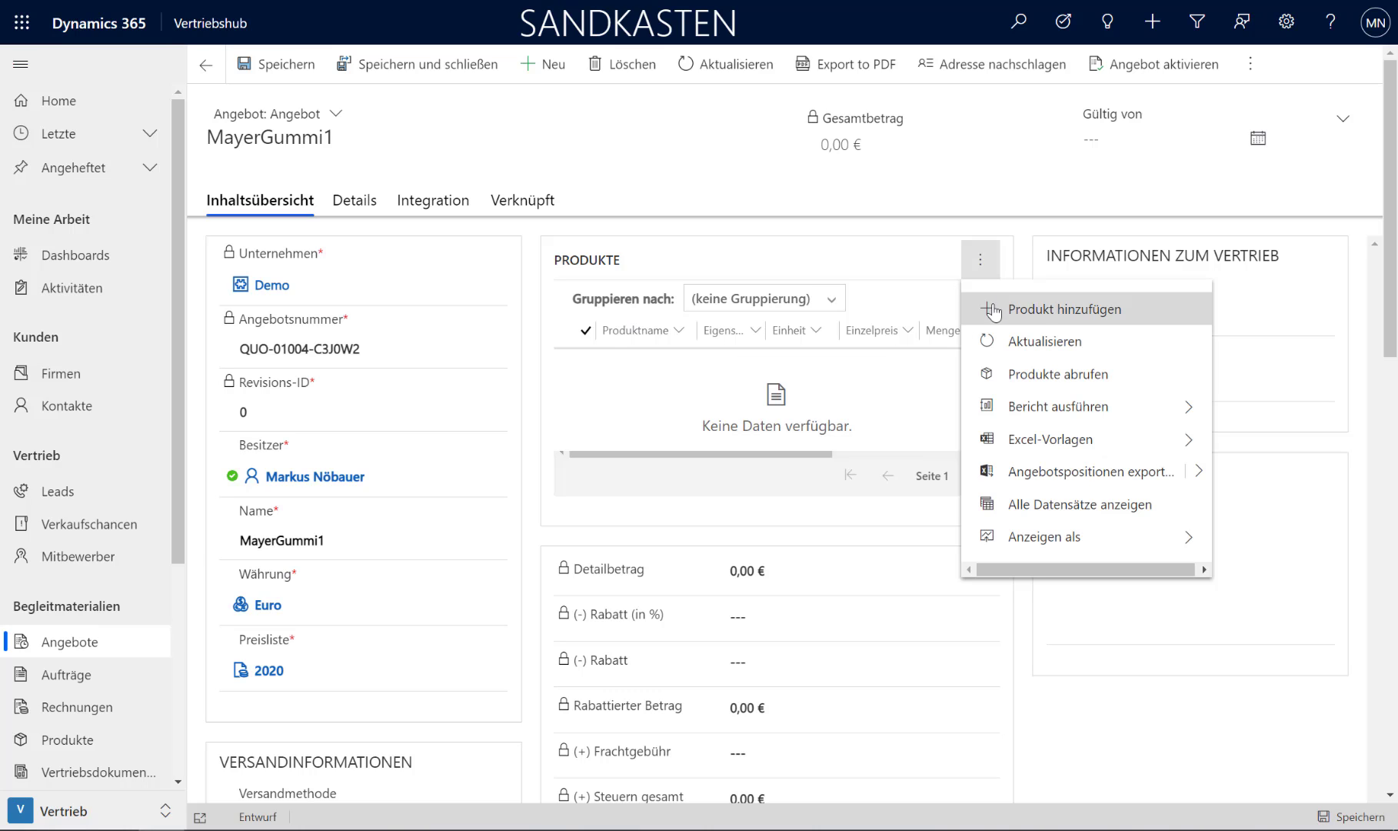
pyautogui.click(1038, 311)
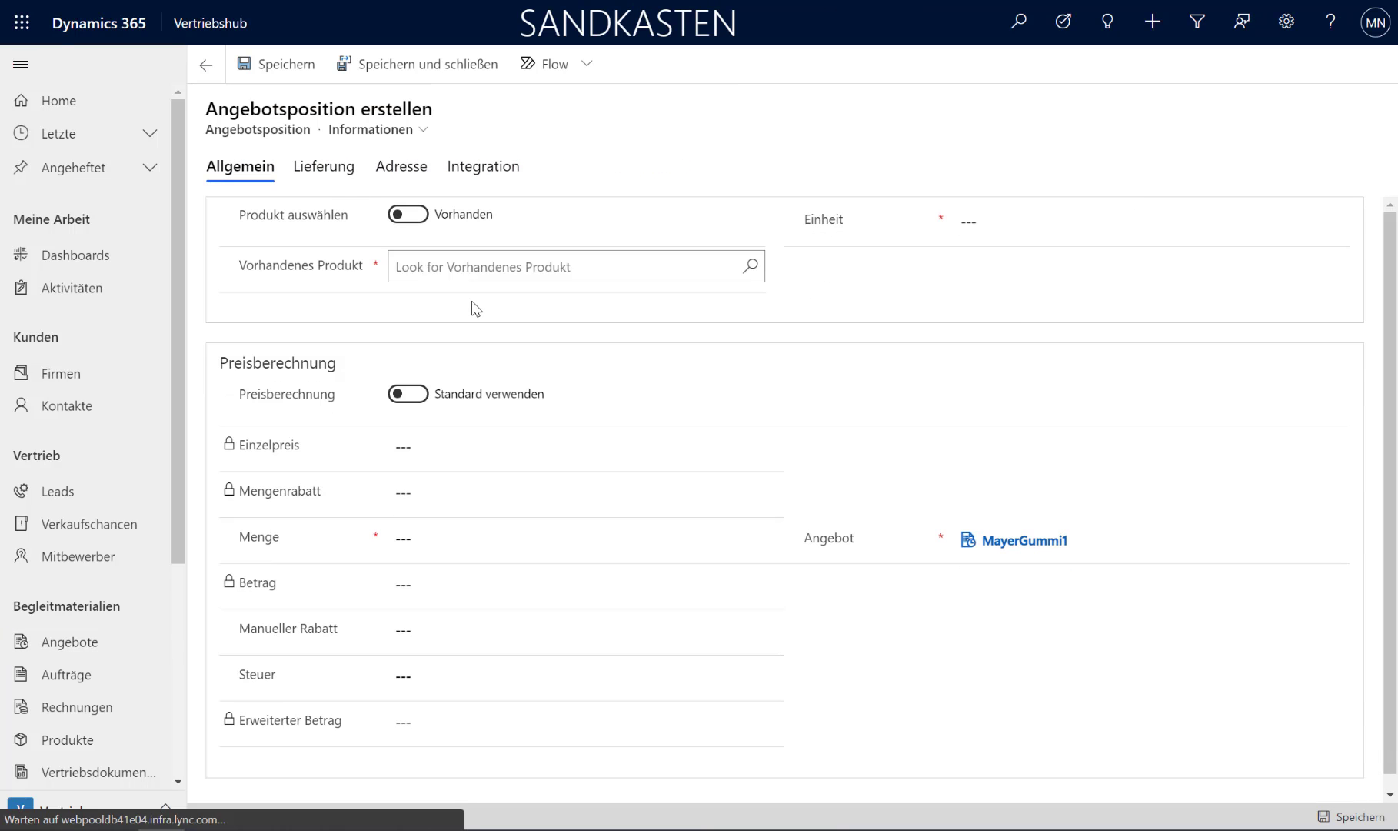
pyautogui.click(474, 269)
pyautogui.write('Gummi')
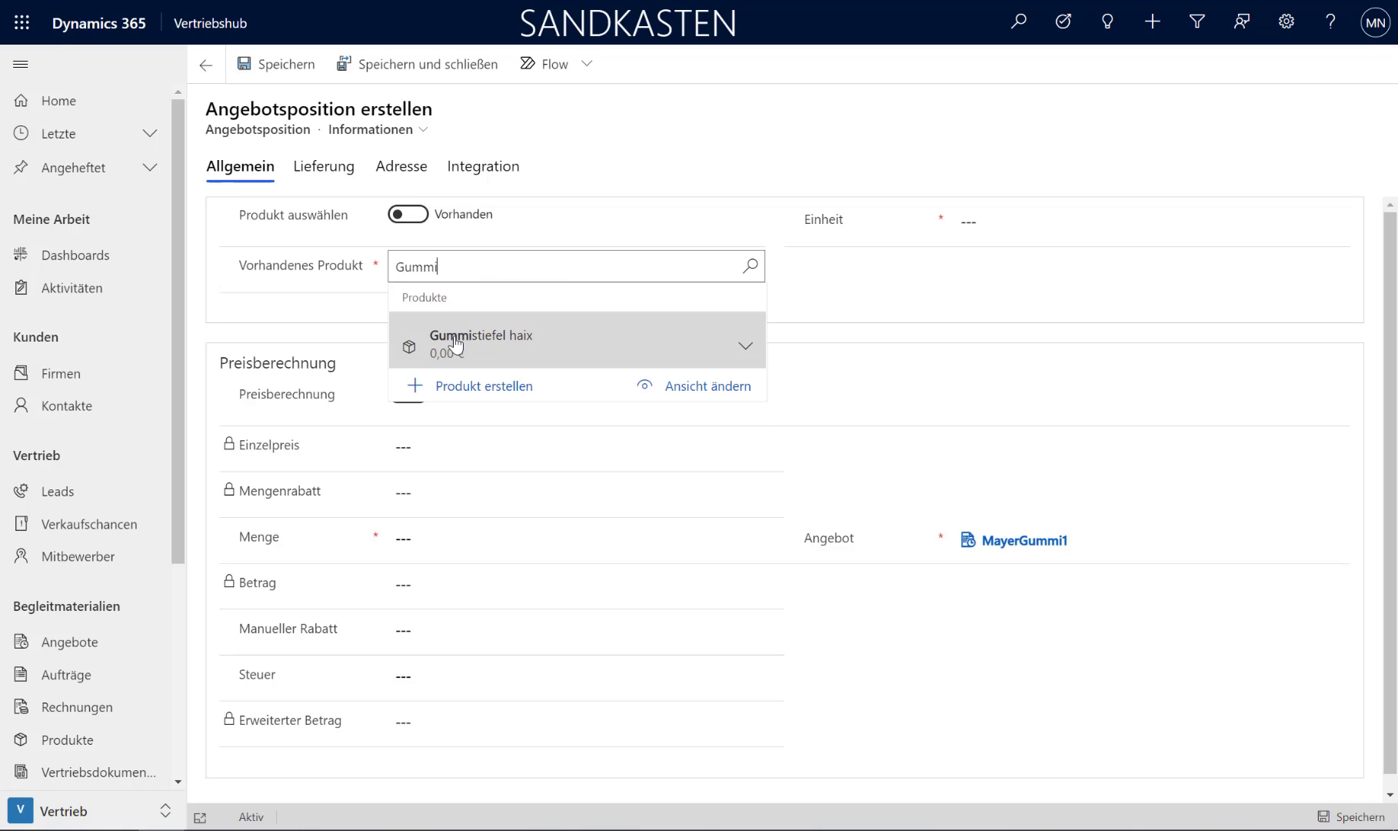
pyautogui.click(459, 345)
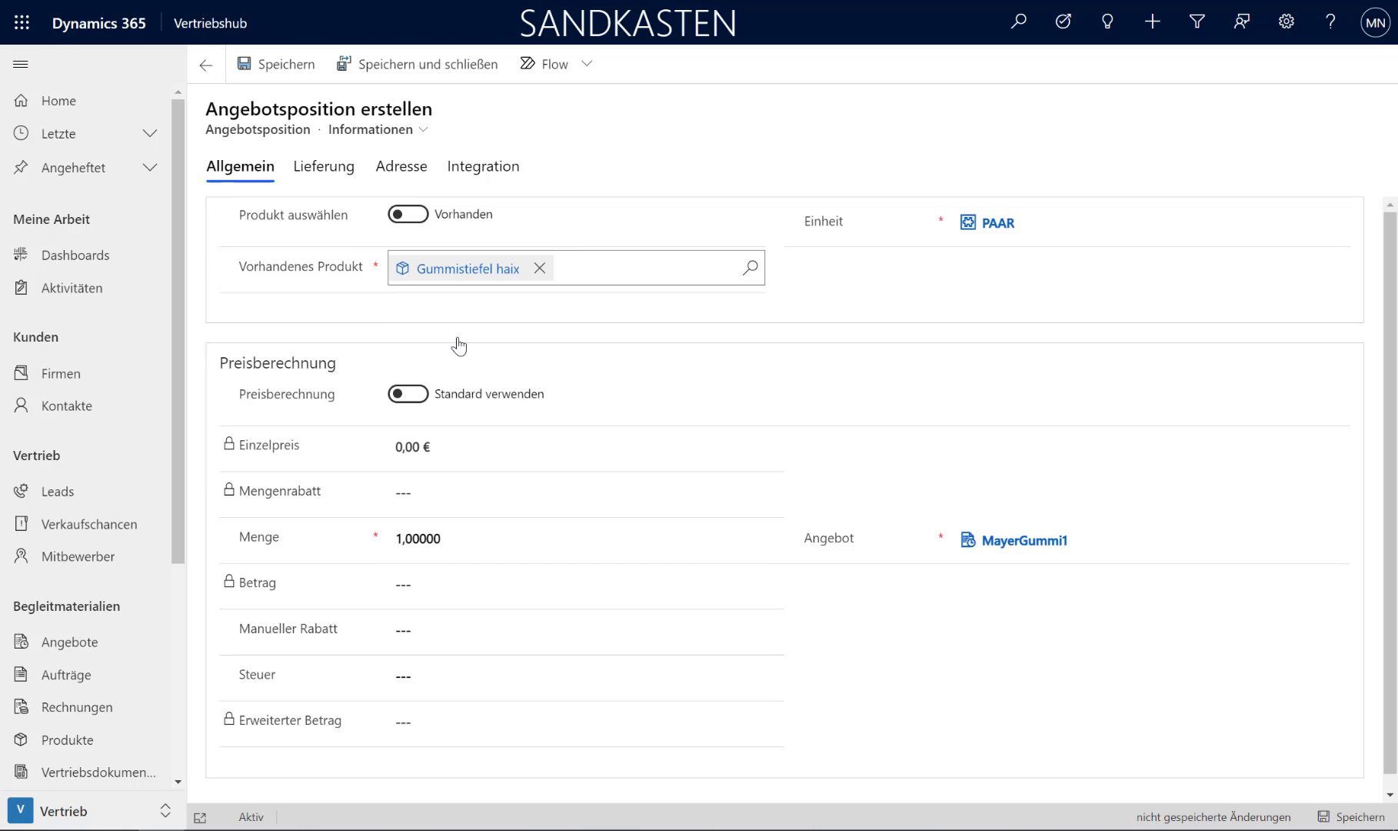
# Step: Override the standard pricing of the quote line with a unit price of 25 €
pyautogui.click(413, 396)
pyautogui.click(446, 445)
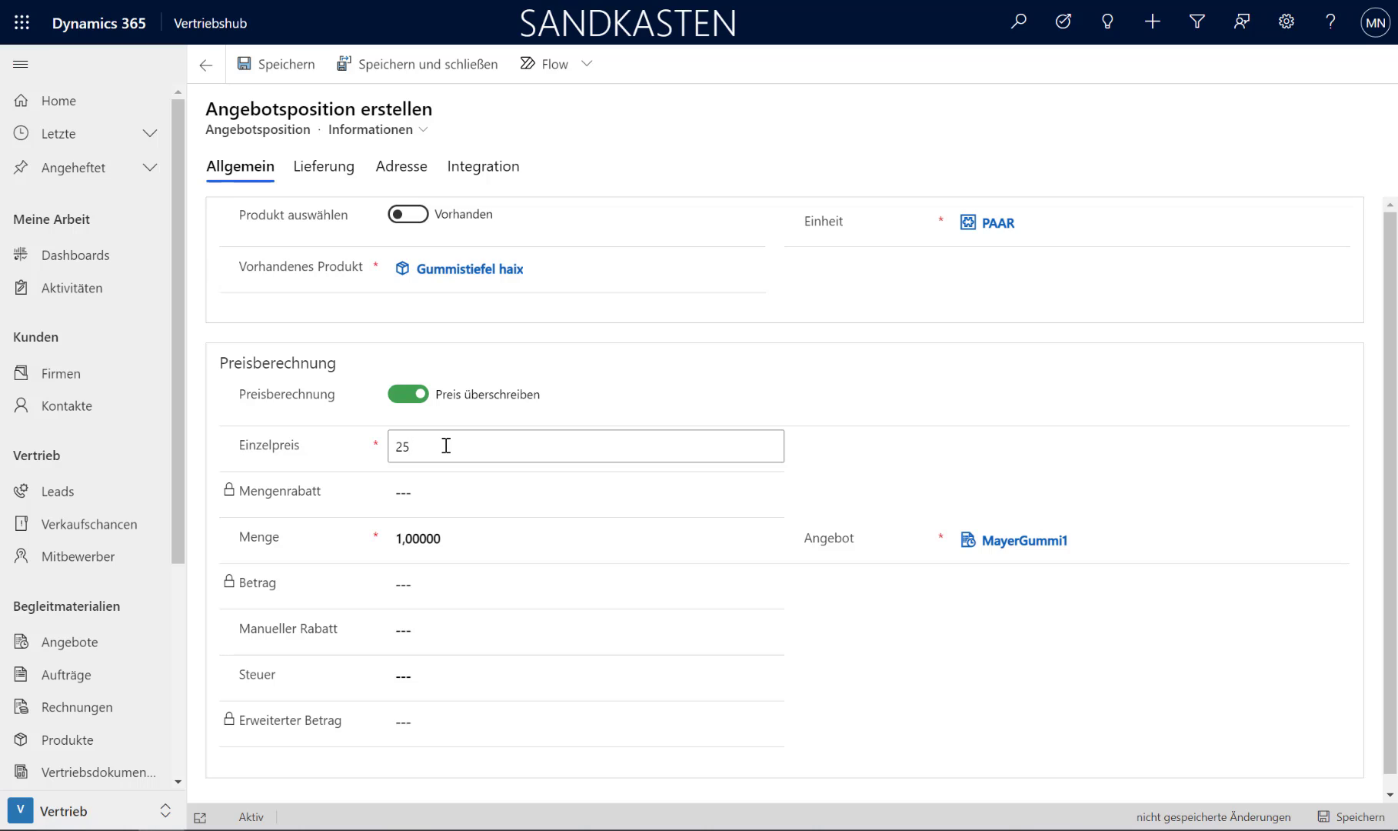
pyautogui.write('25')
pyautogui.press('Tab')
pyautogui.press('Tab')
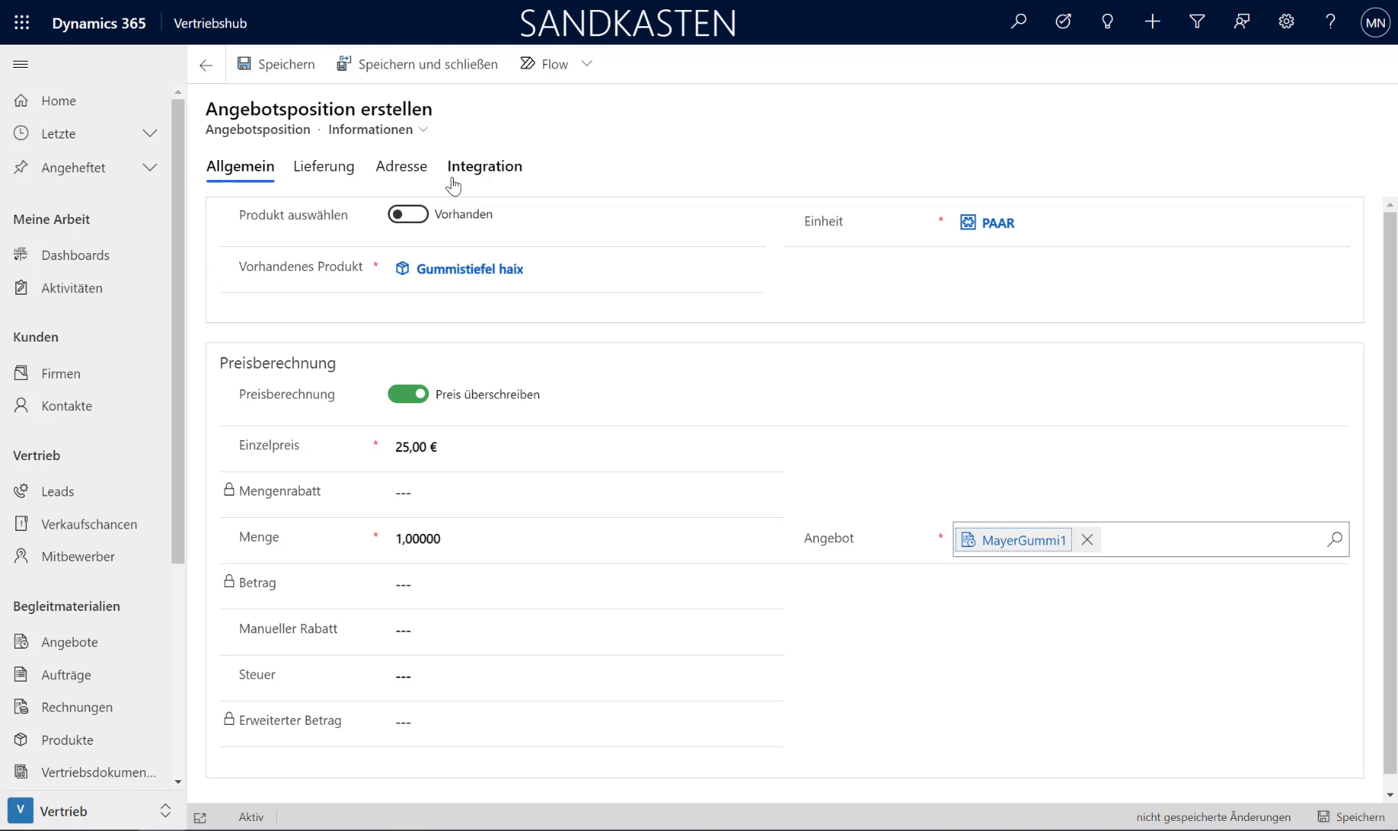
# Step: Set the quote line's delivery site to Linz and its shipping warehouse to Demo-LZ, and save and close the line
pyautogui.click(337, 169)
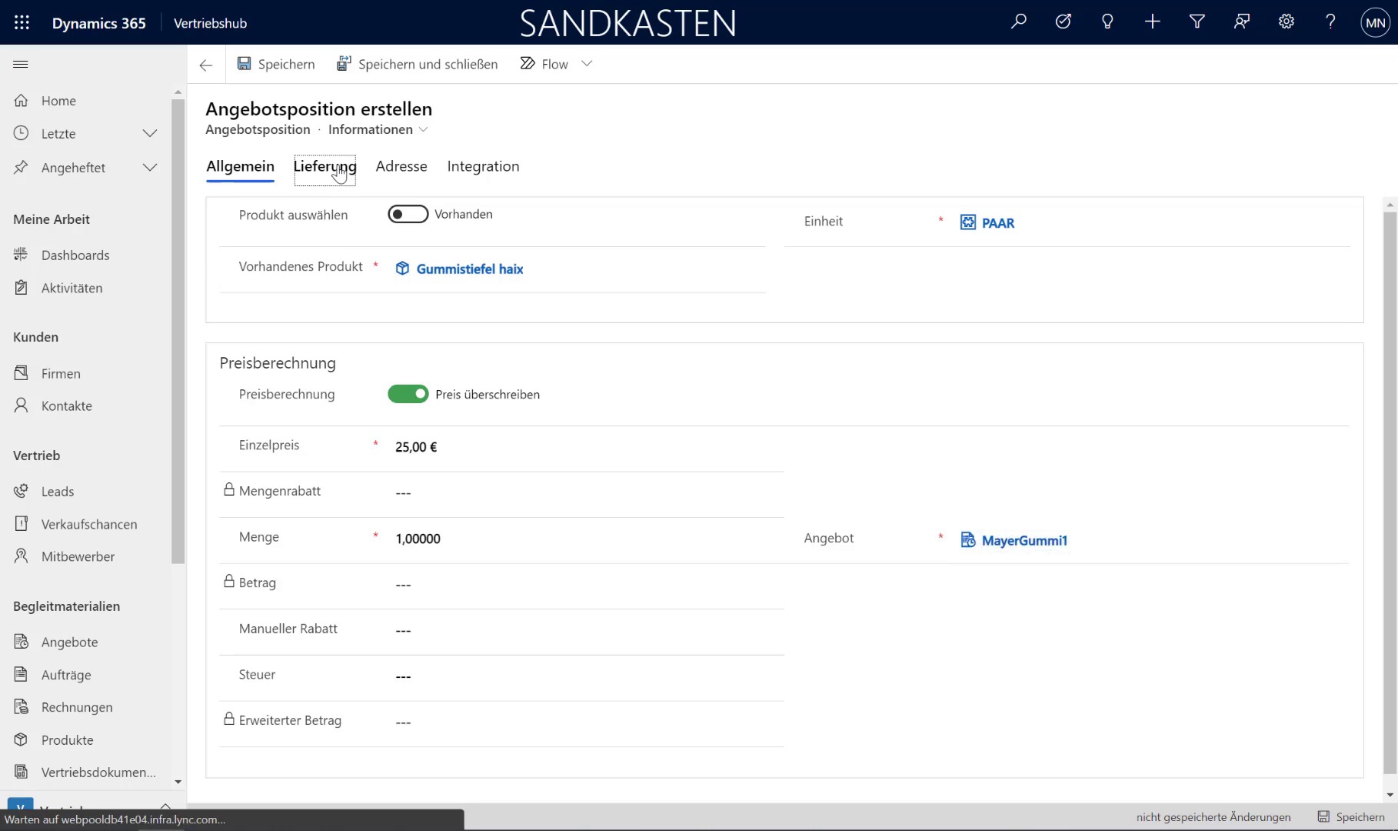
pyautogui.click(458, 171)
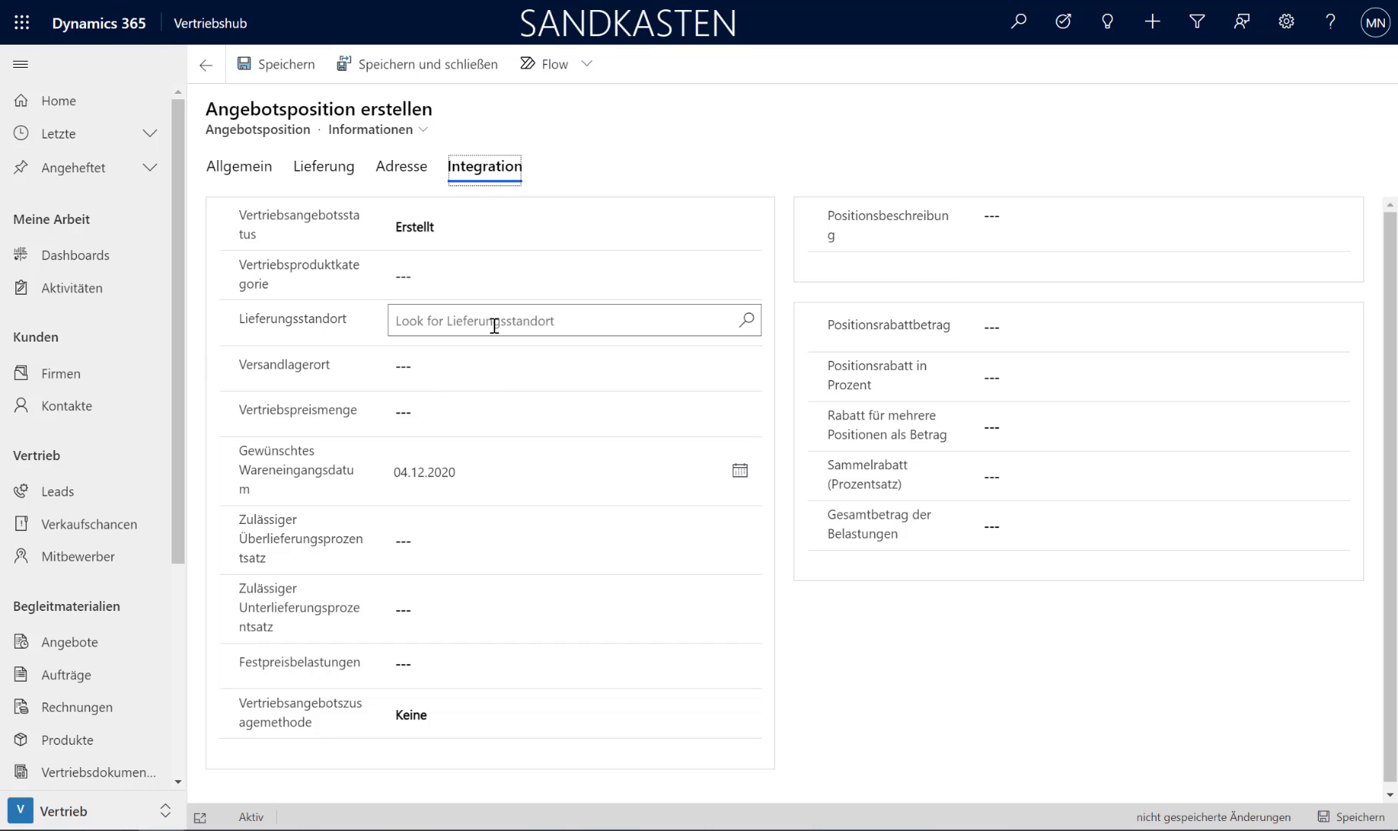
pyautogui.click(567, 323)
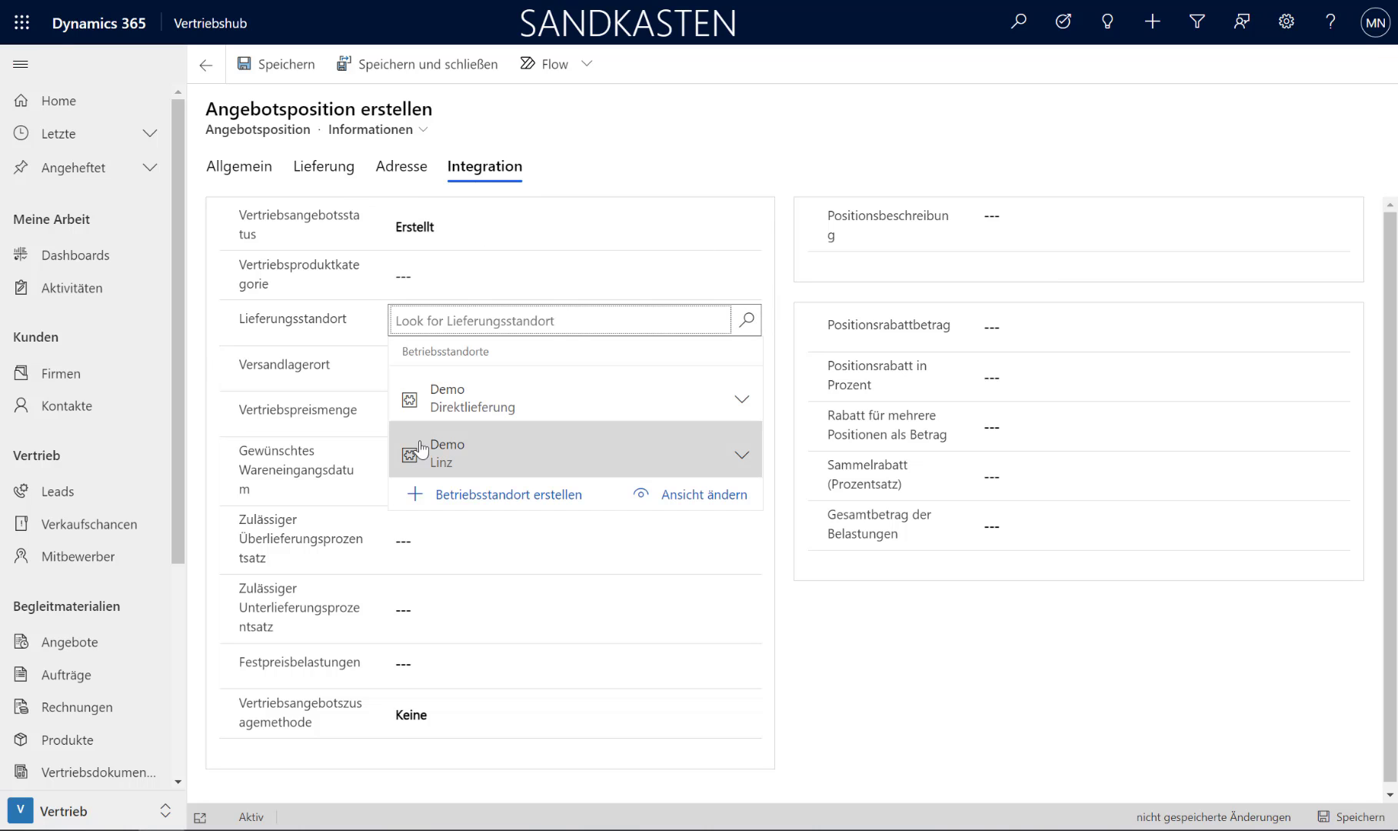
pyautogui.click(484, 460)
pyautogui.click(537, 365)
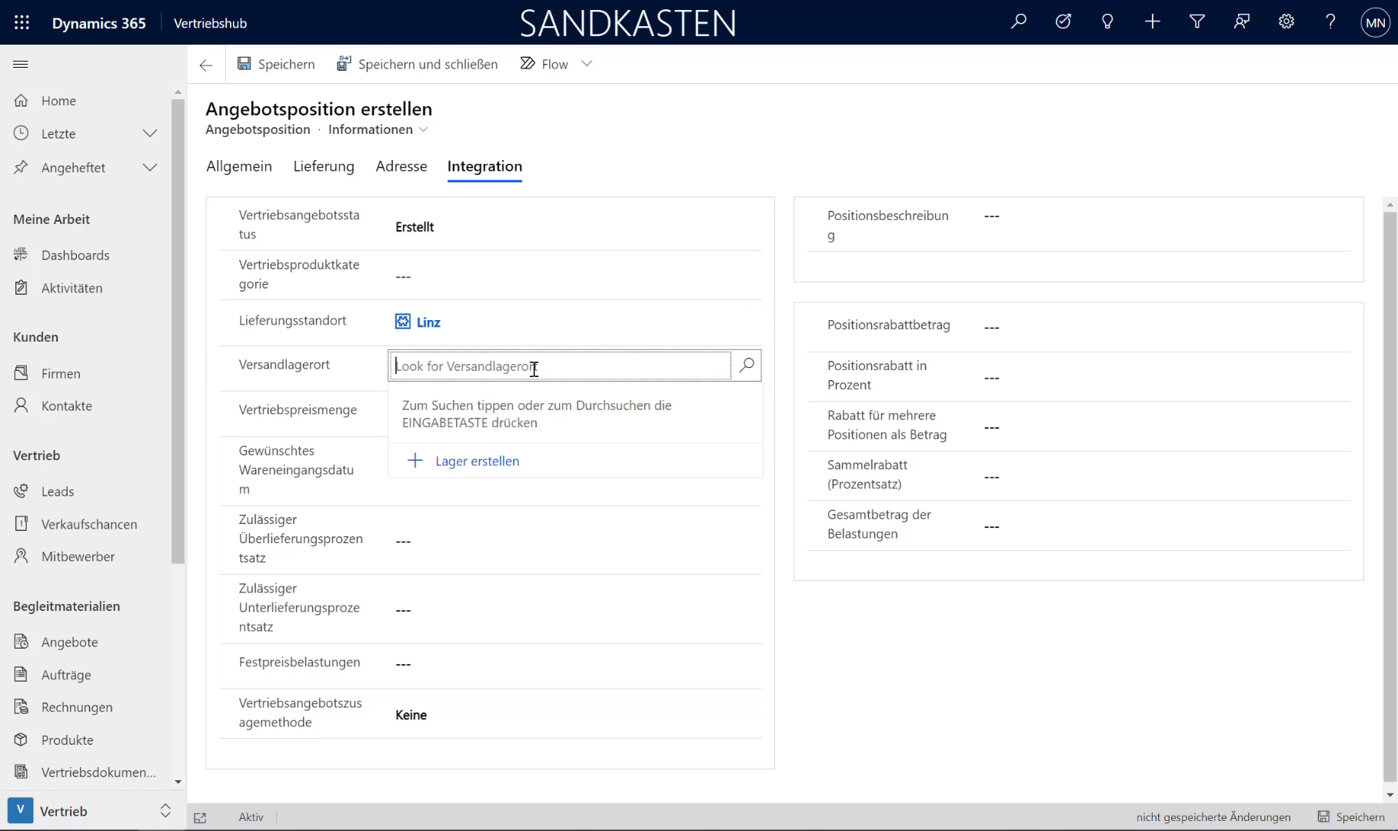
pyautogui.click(745, 372)
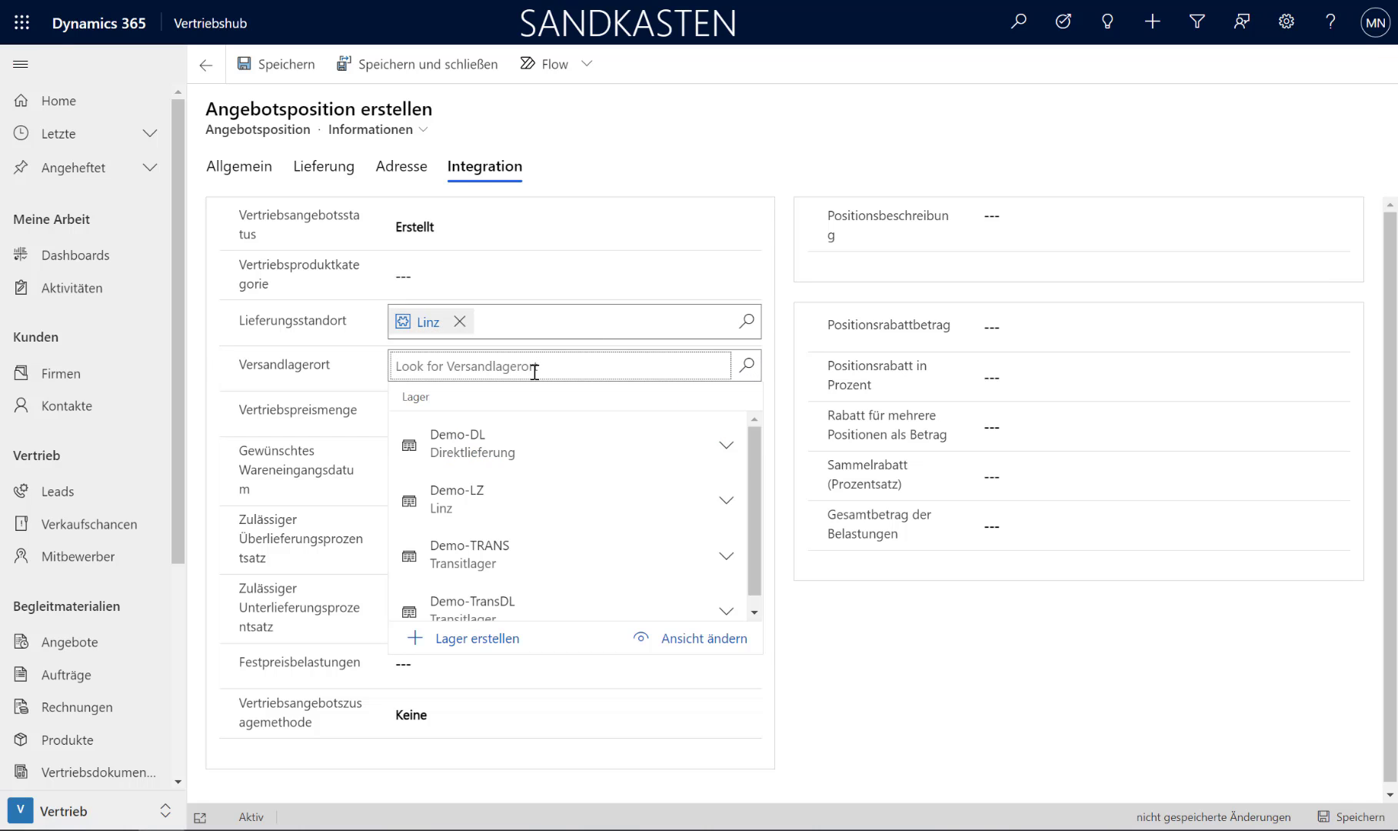
pyautogui.click(461, 506)
pyautogui.click(981, 726)
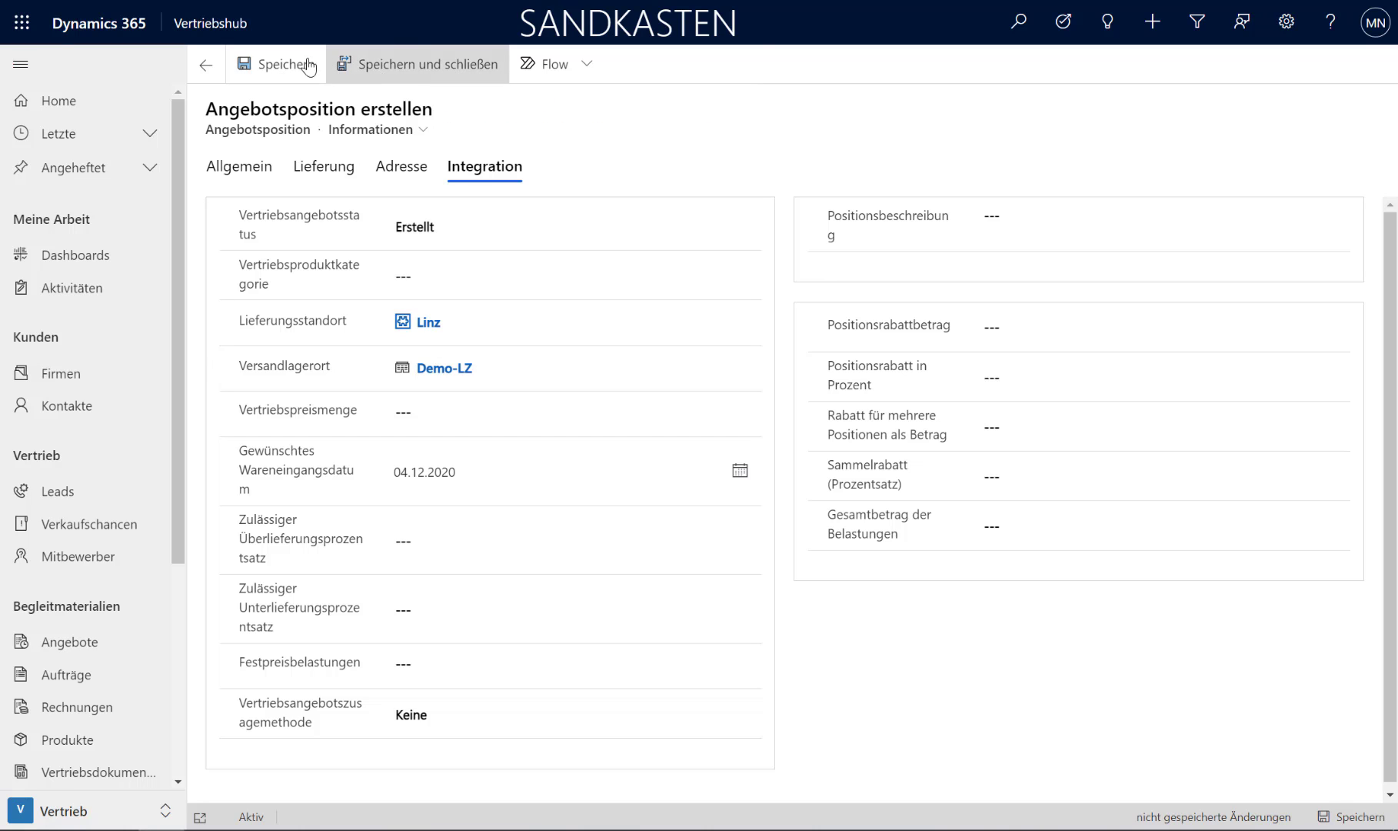
pyautogui.click(283, 65)
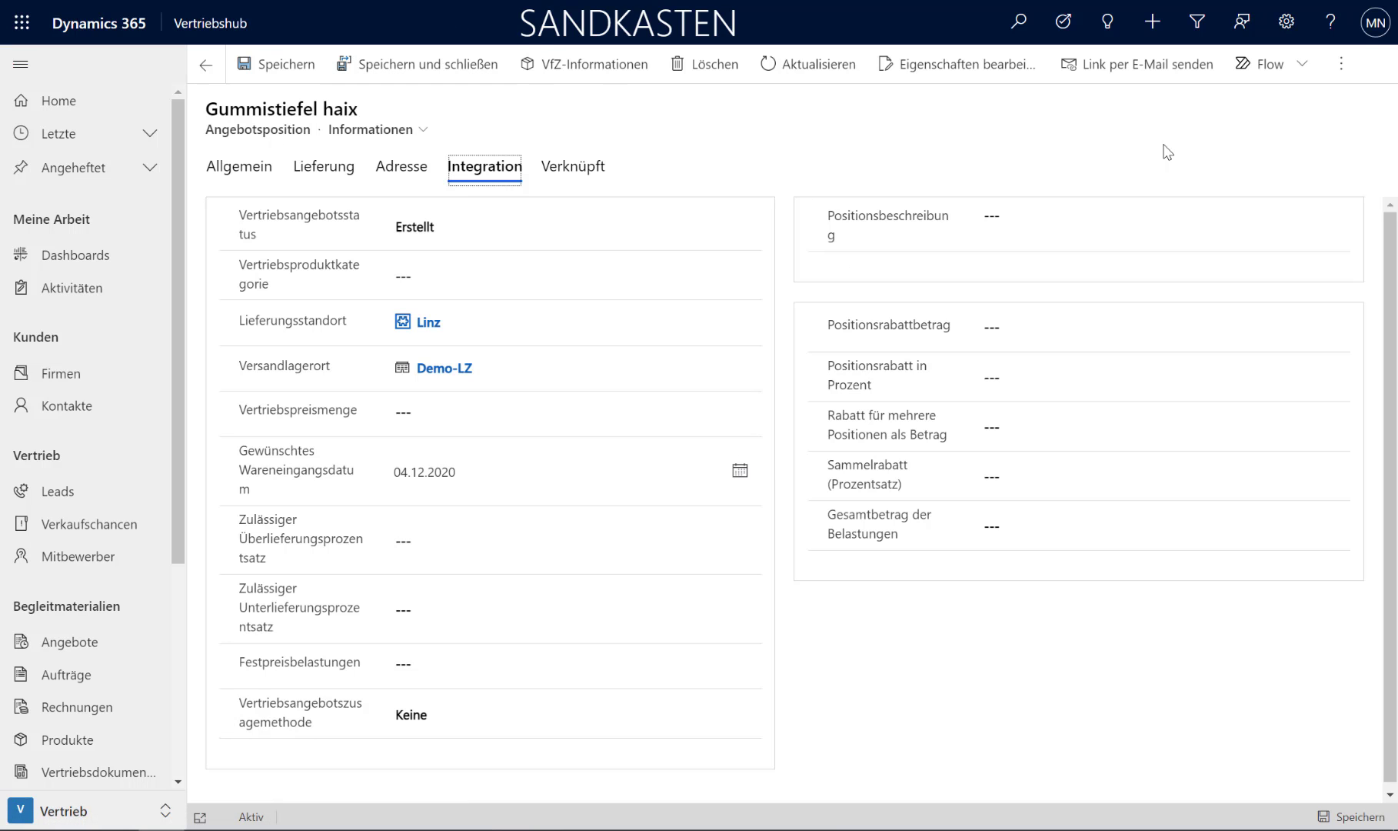
pyautogui.click(437, 68)
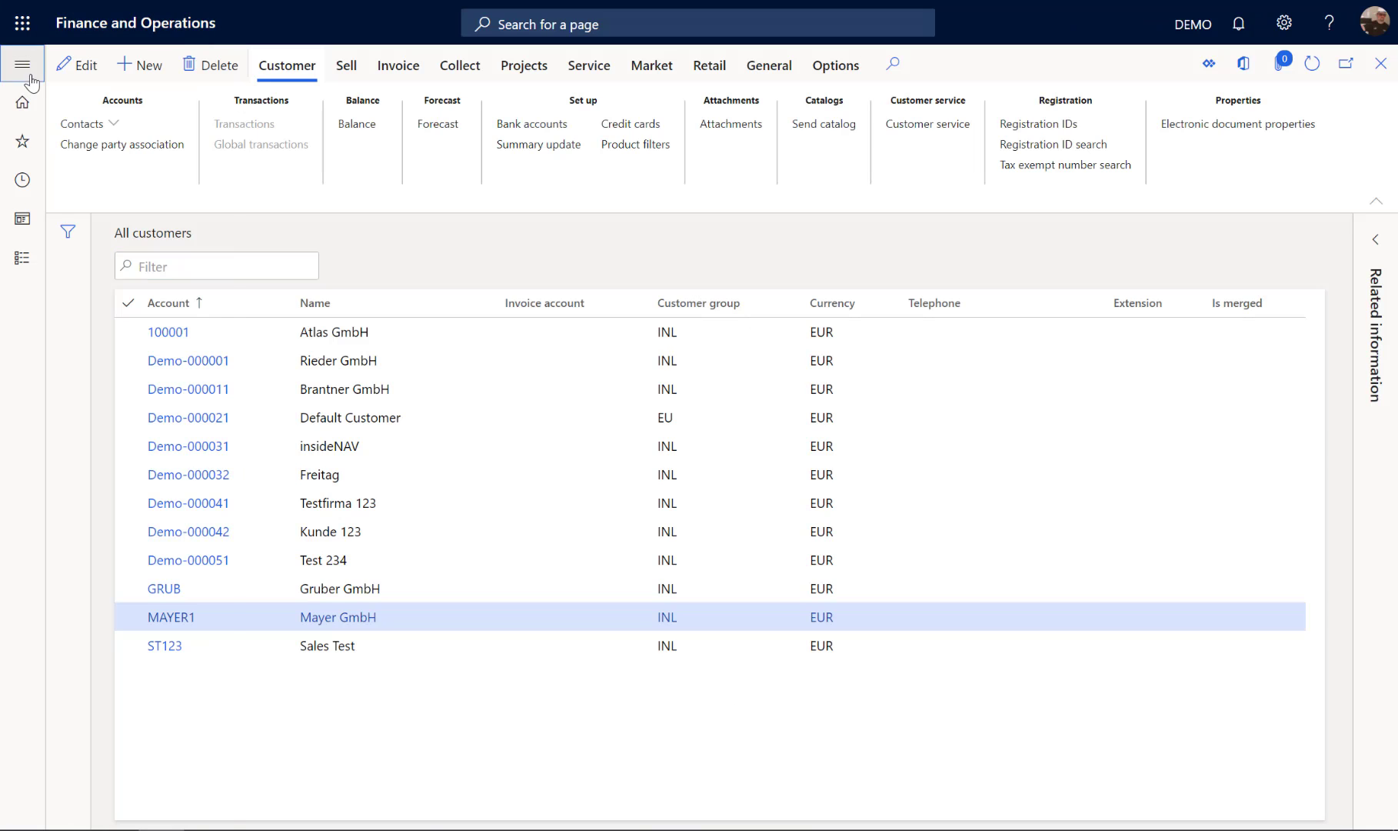
# Step: Switch to Finance and Operations and open the quotation MayerGummi1 from the list of all quotations
pyautogui.click(23, 65)
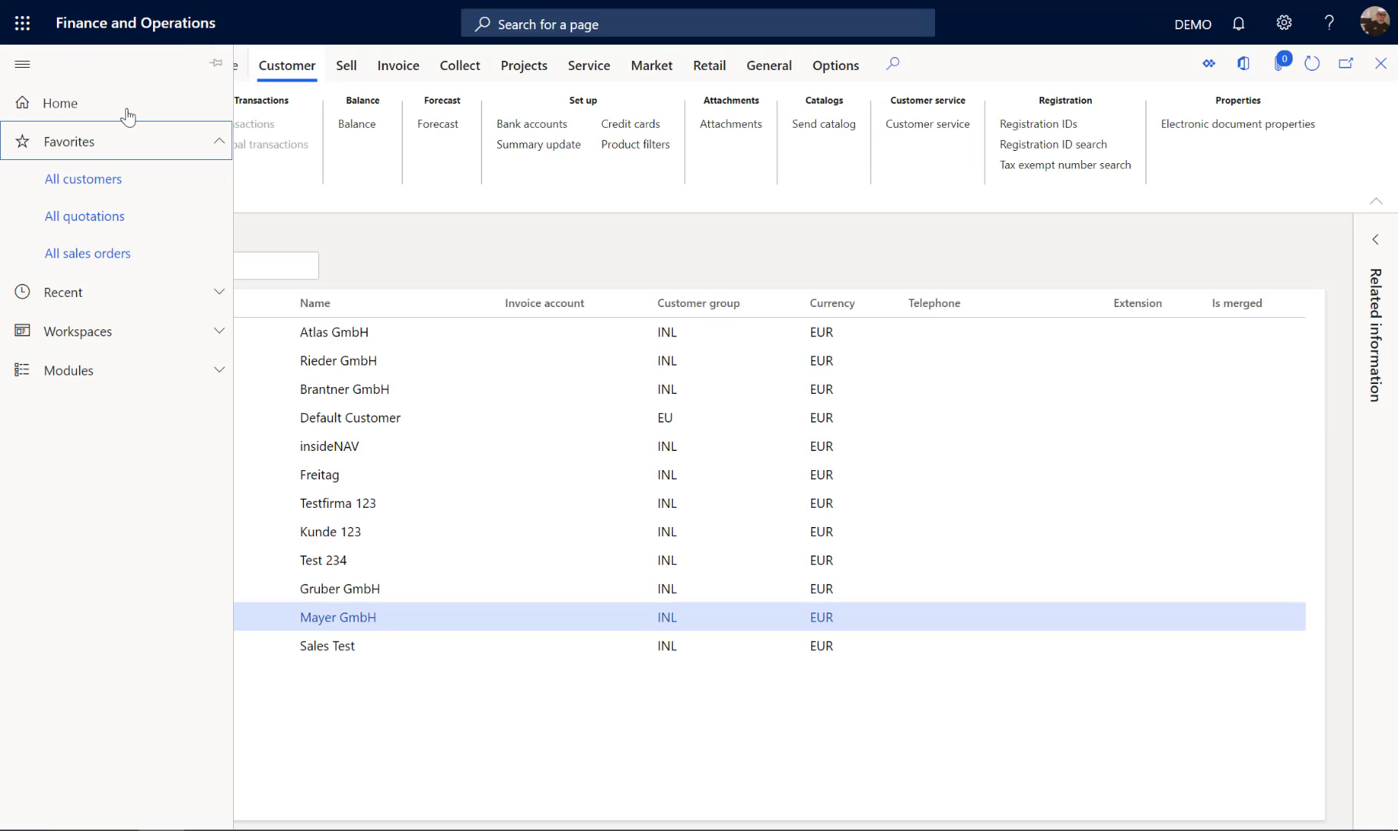
pyautogui.click(87, 217)
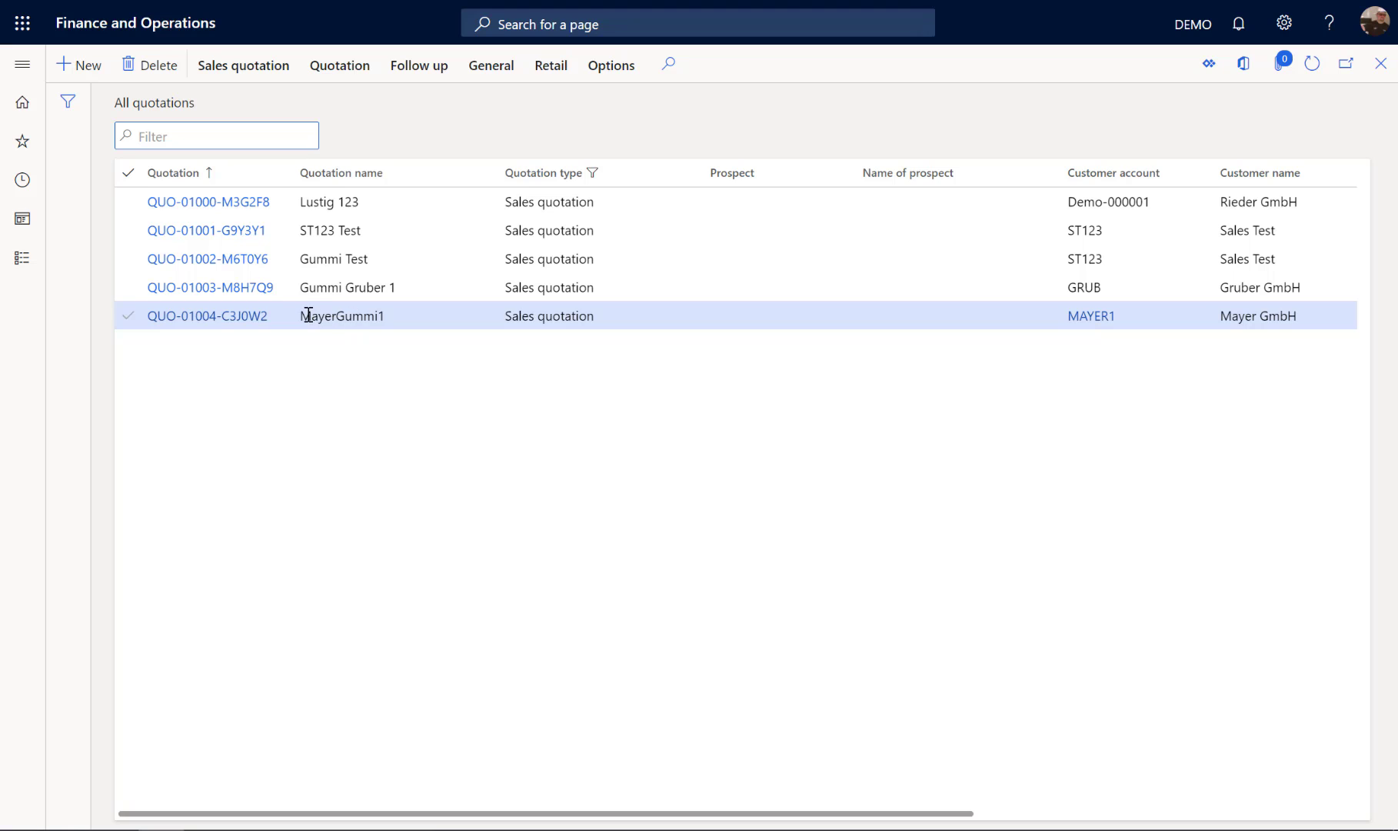
pyautogui.click(309, 316)
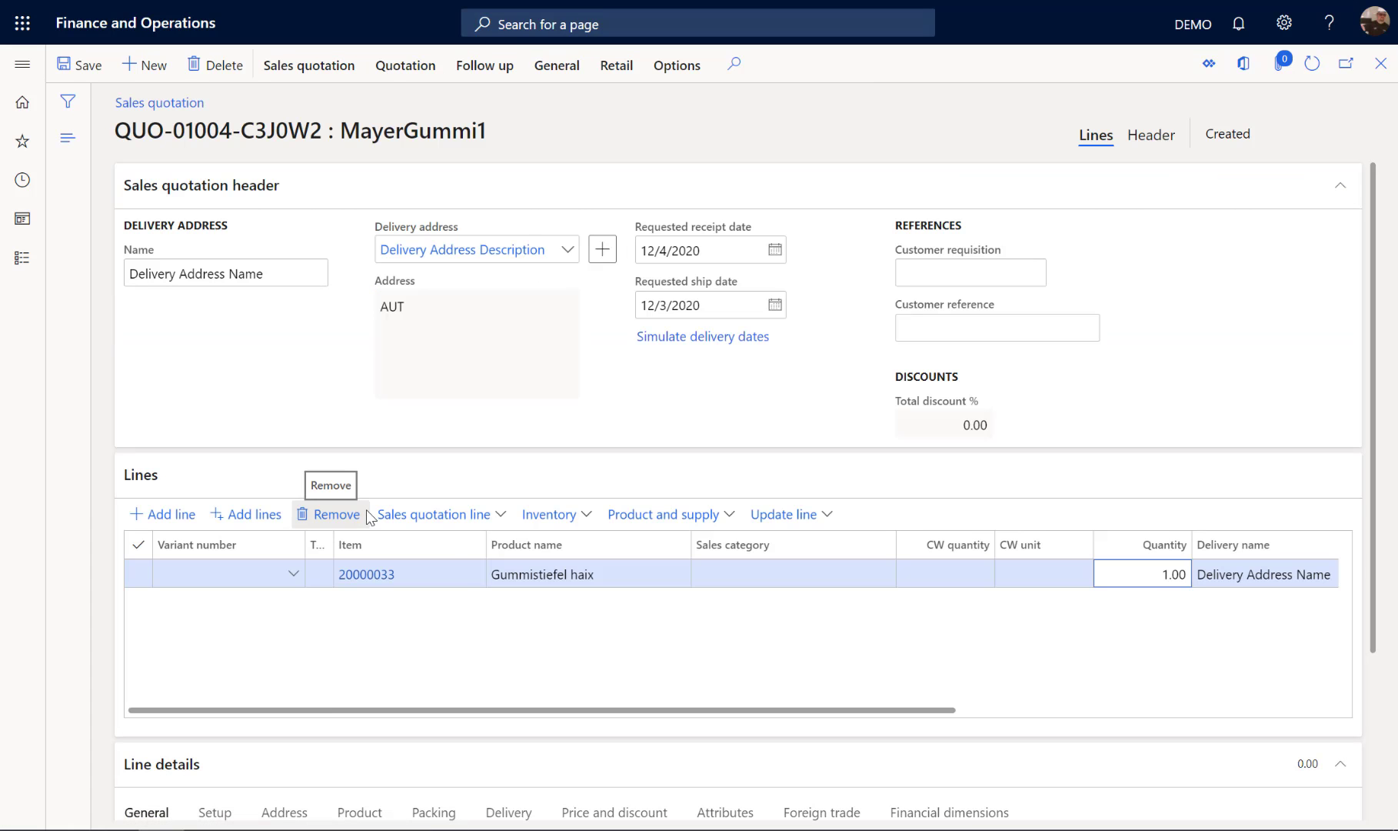
# Step: Set the discount of the quotation's Gummistiefel haix line to 2.00
pyautogui.click(1341, 187)
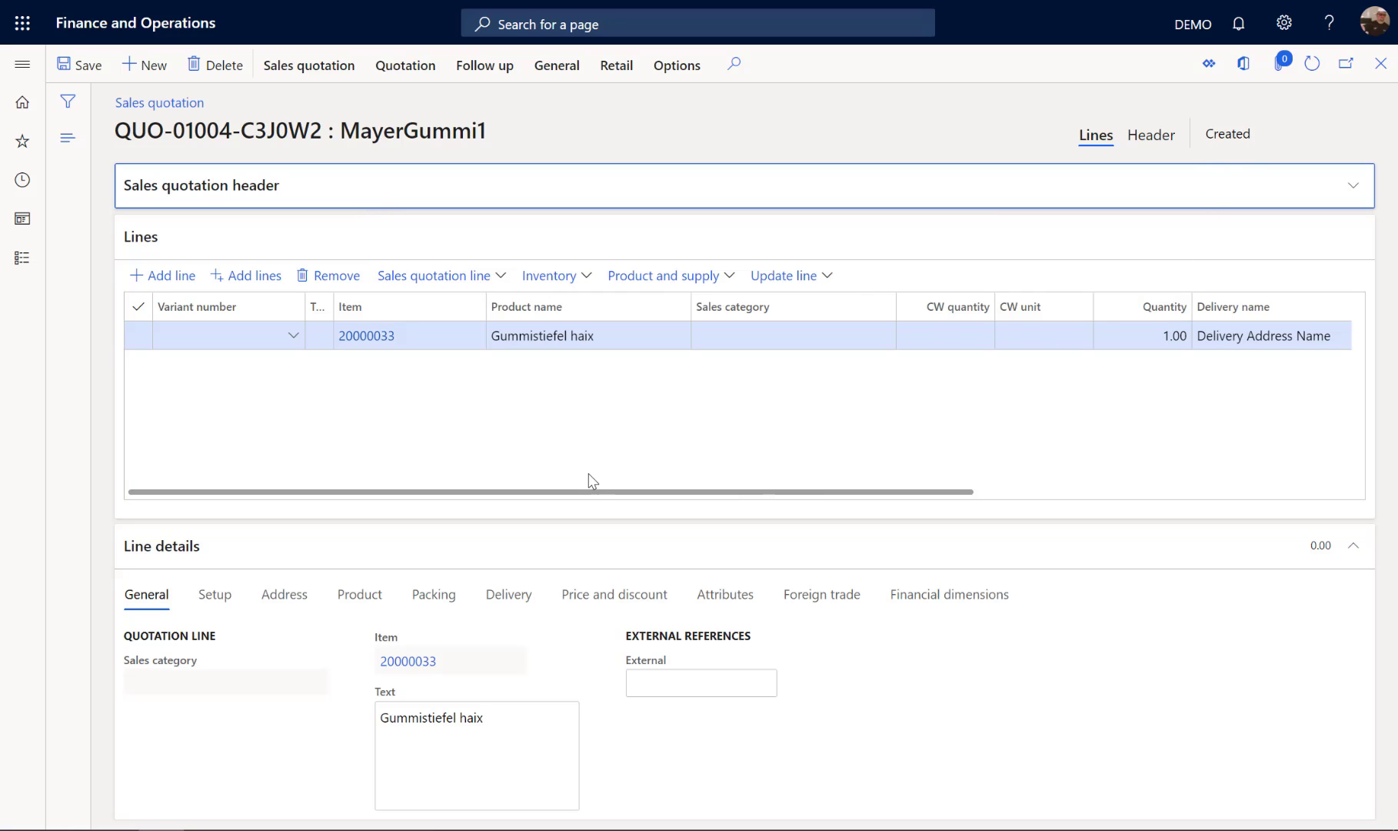
pyautogui.moveTo(590, 492); pyautogui.dragTo(965, 496)
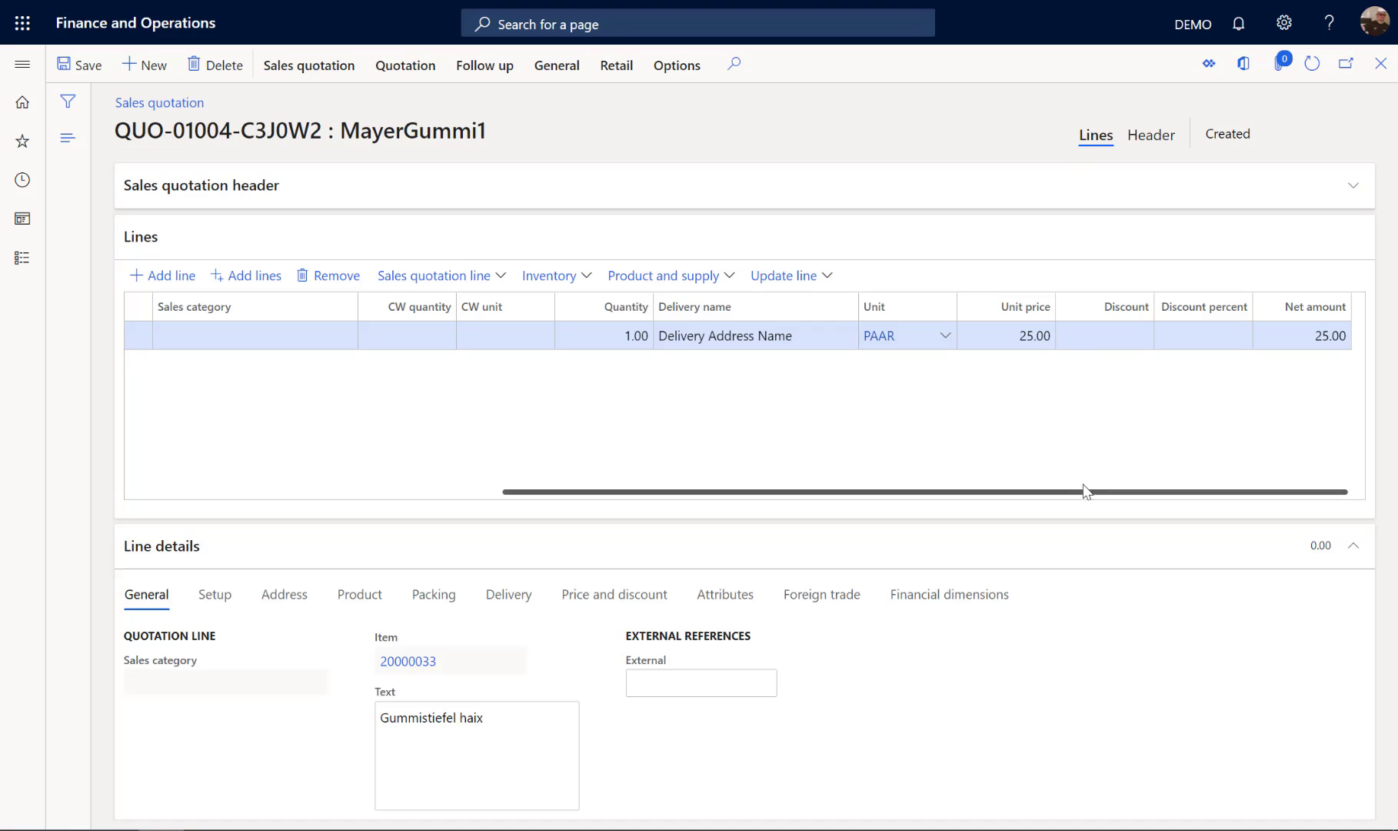
pyautogui.click(1093, 339)
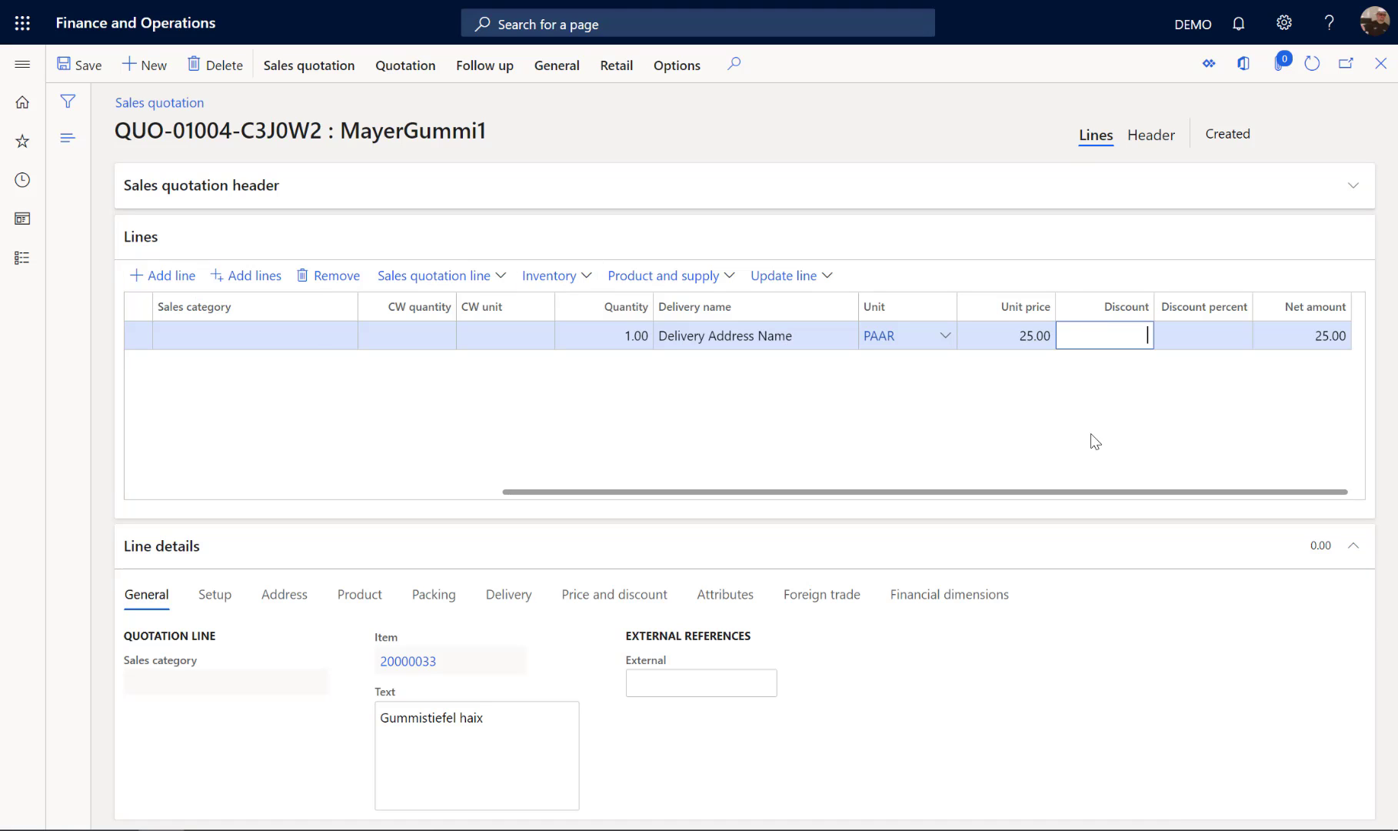
pyautogui.write('2')
pyautogui.press('Return')
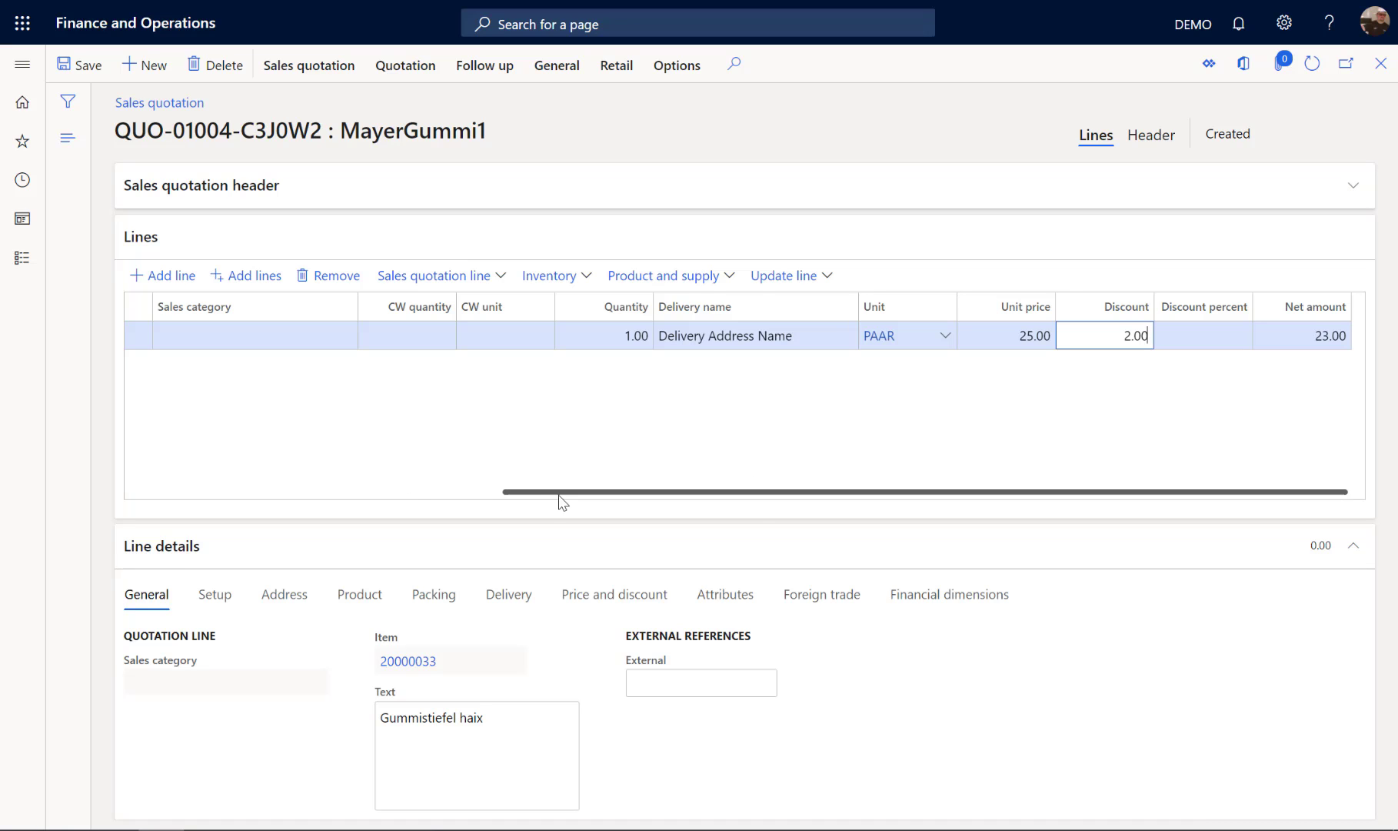
pyautogui.moveTo(562, 493); pyautogui.dragTo(177, 475)
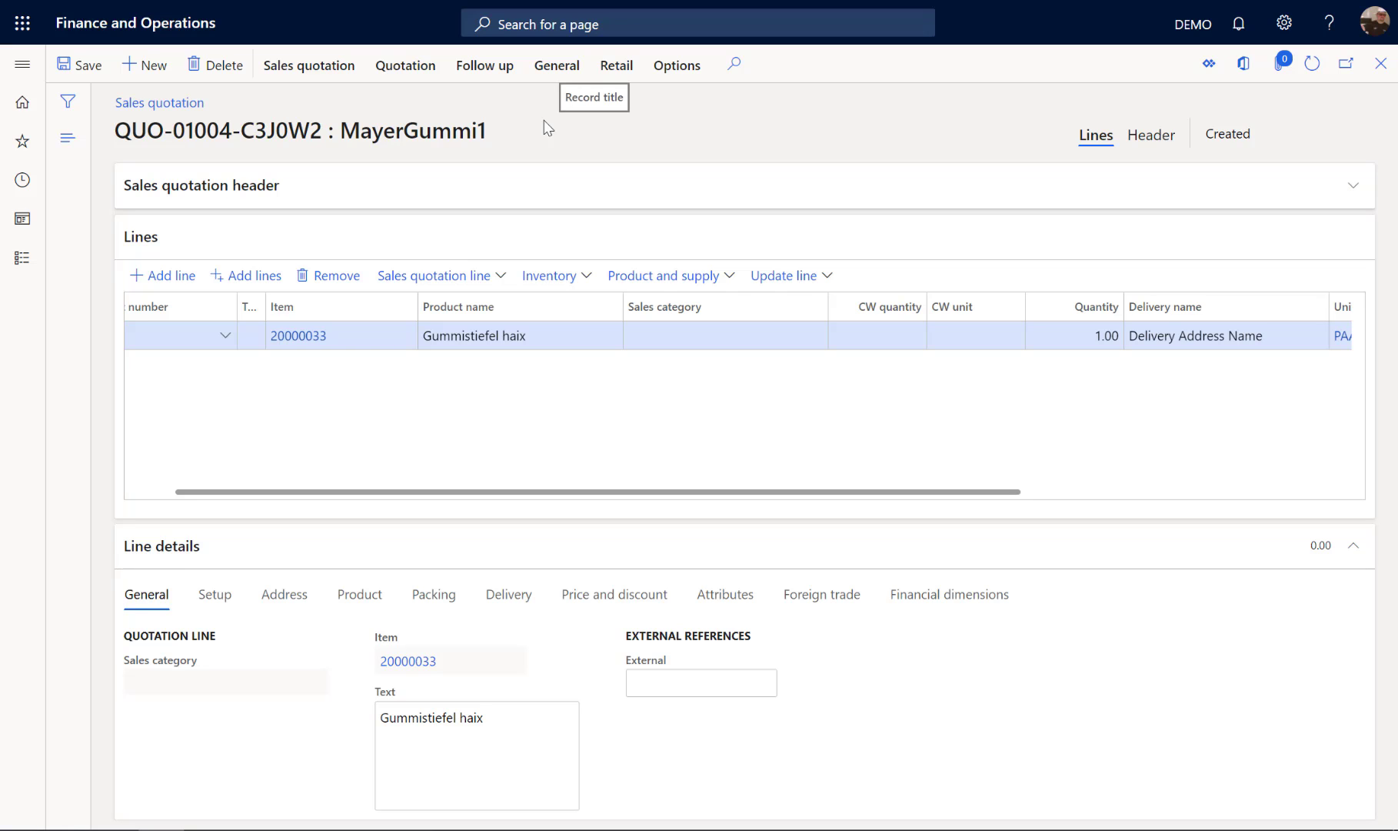
# Step: Send the MayerGummi1 quotation without printing it, and check its status
pyautogui.click(403, 74)
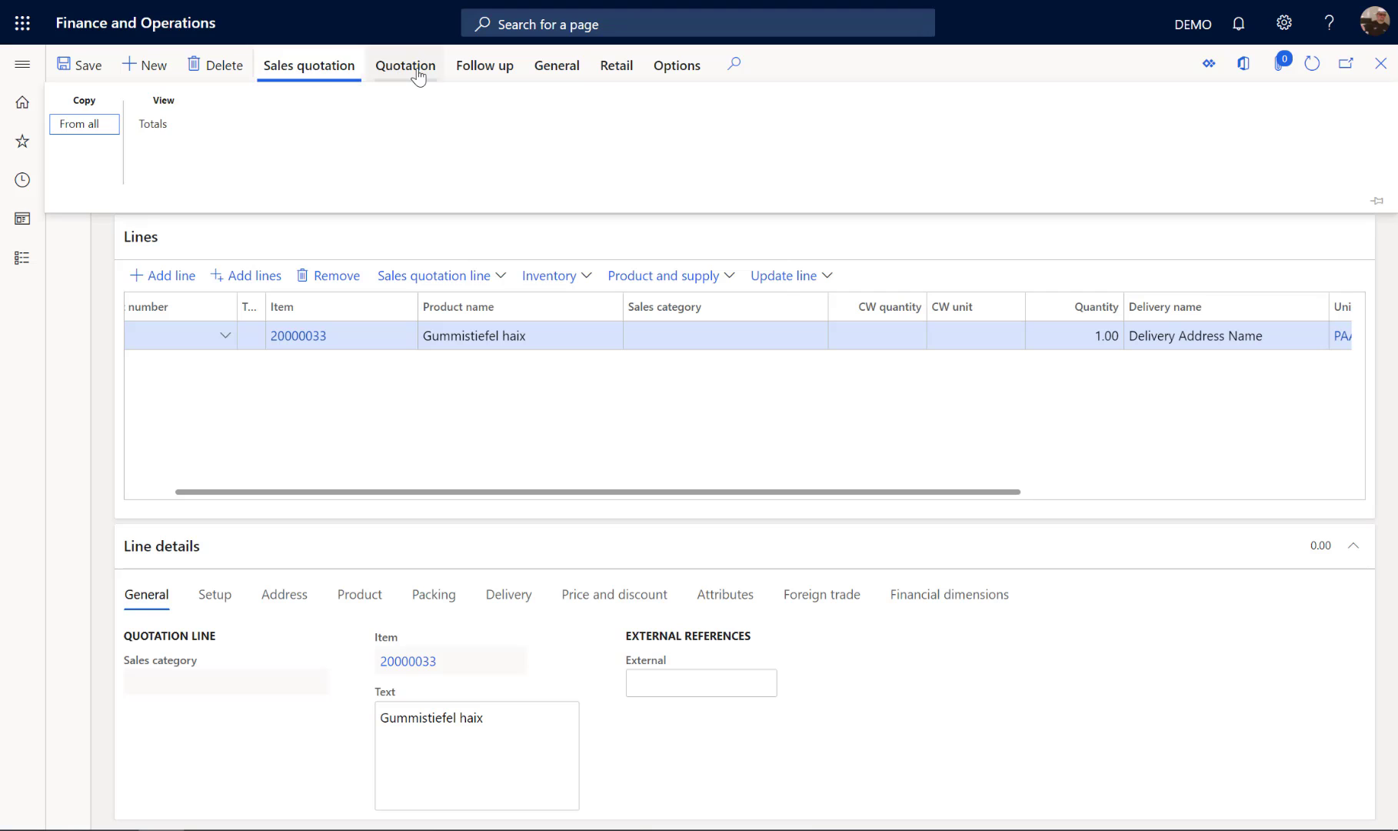
pyautogui.click(404, 67)
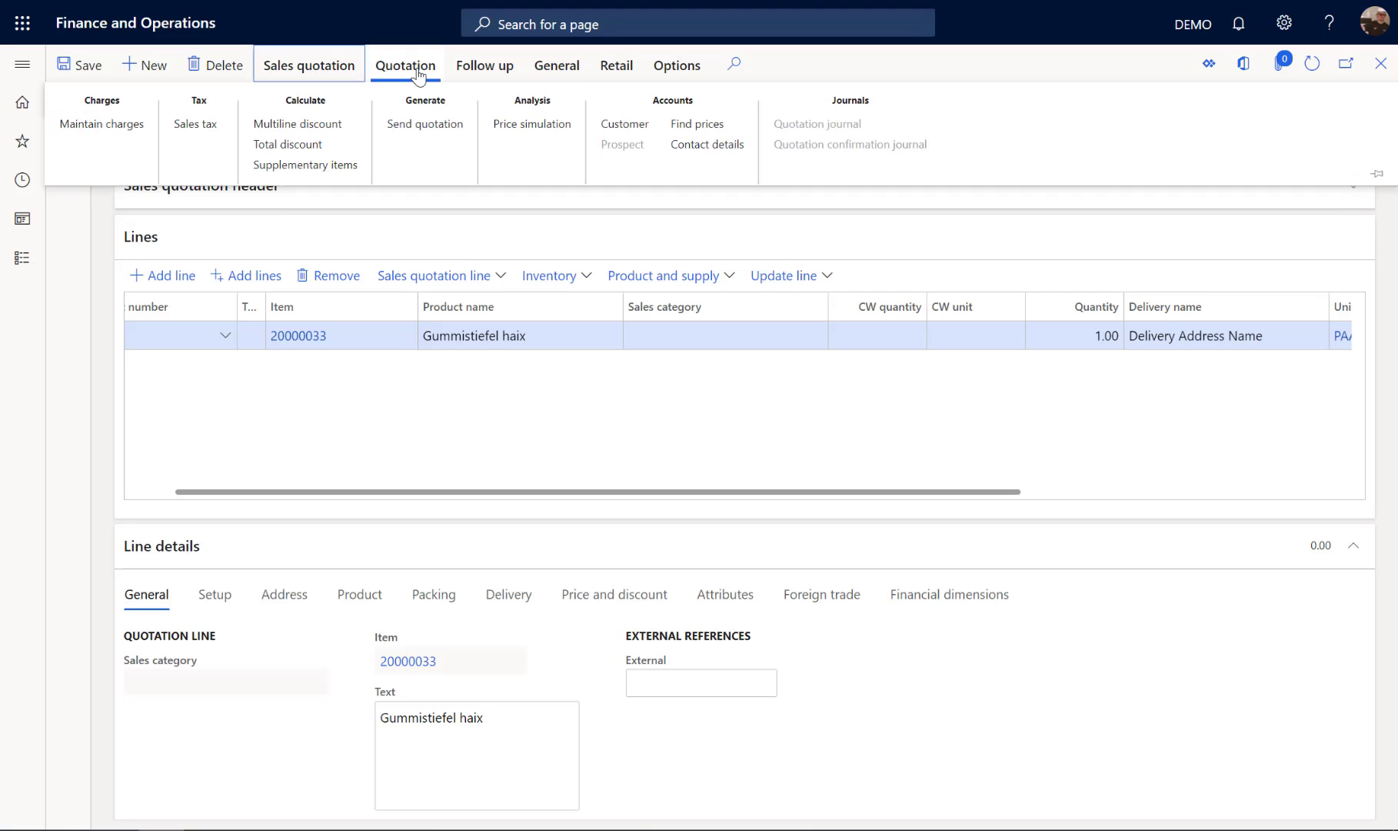
pyautogui.click(413, 127)
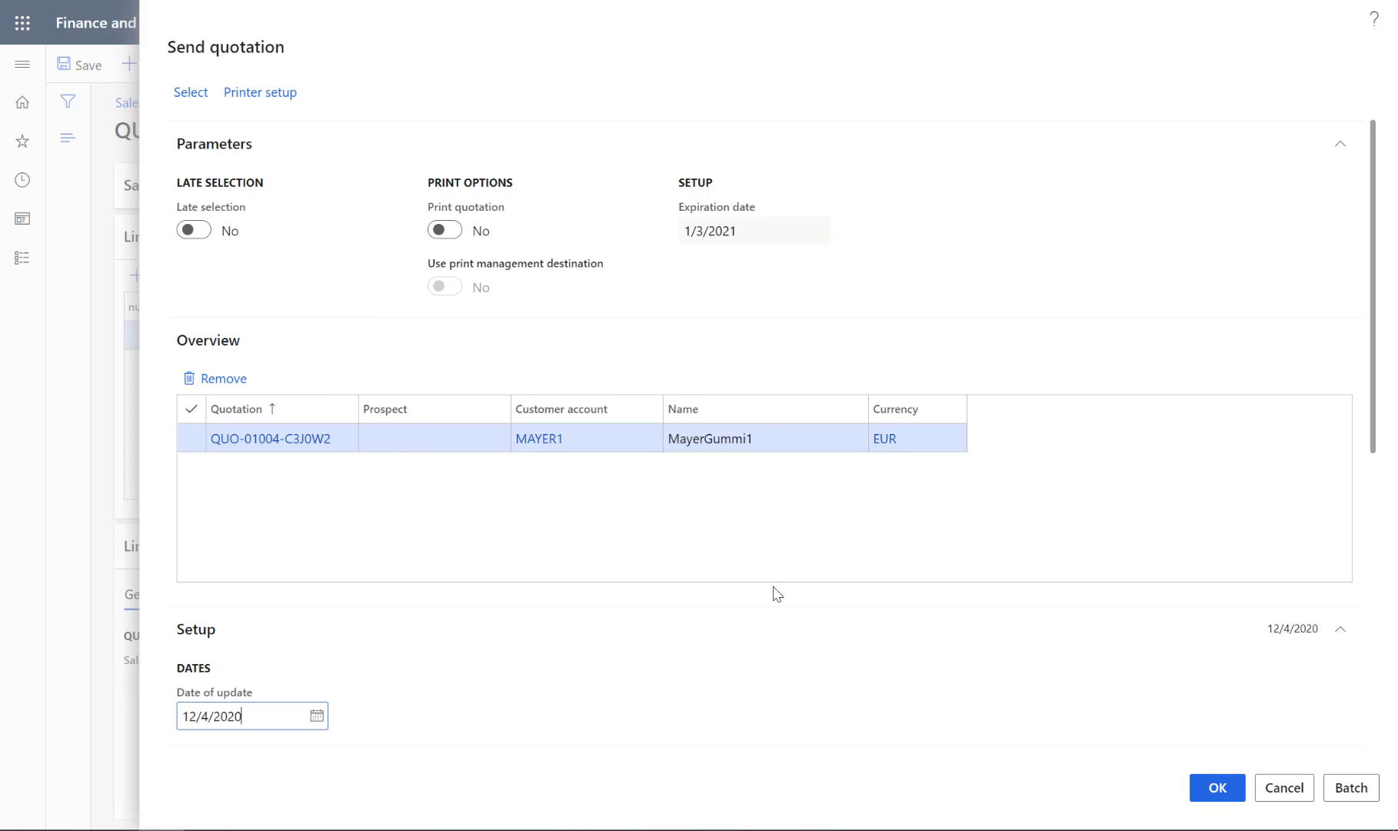
pyautogui.scroll(-5, 774, 590)
pyautogui.click(1217, 792)
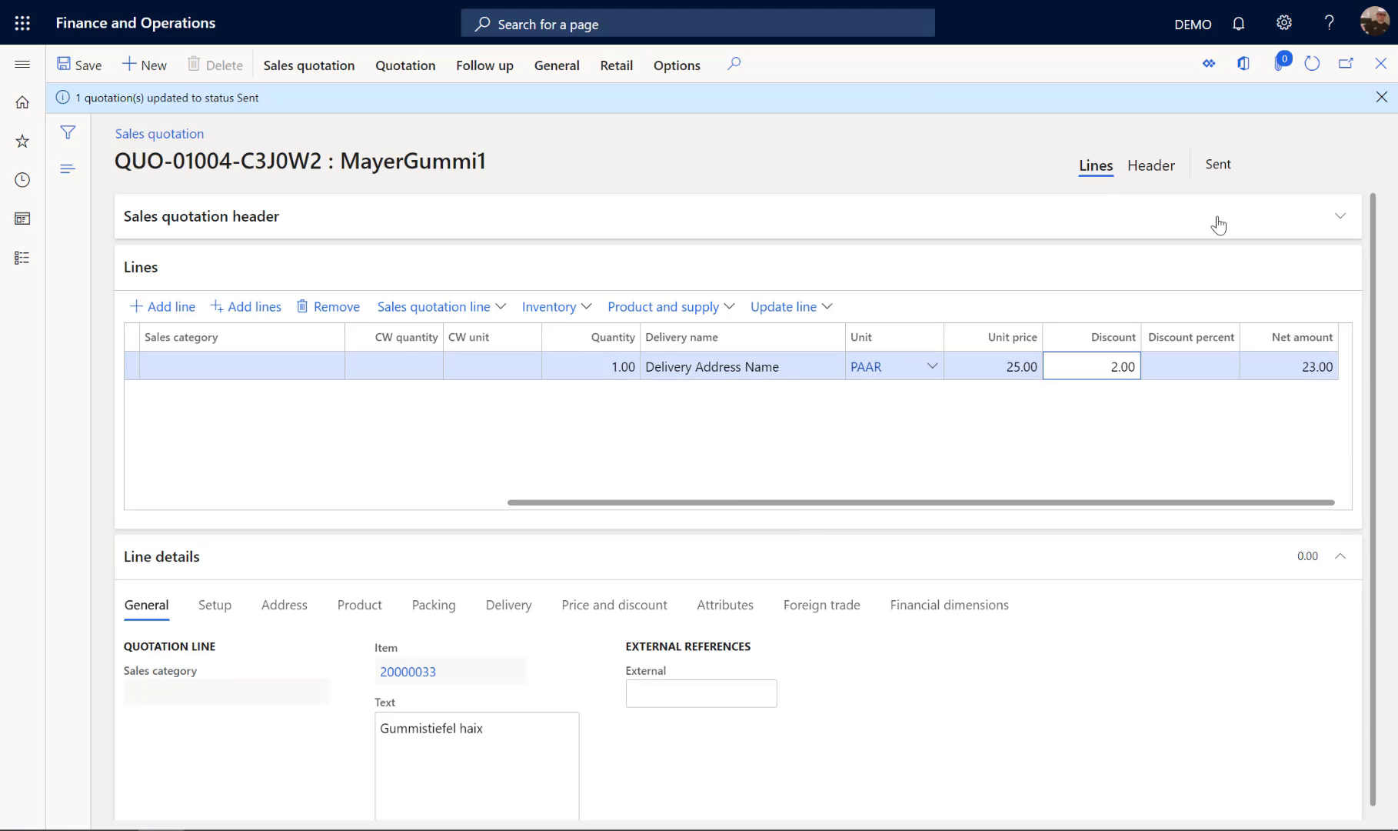
pyautogui.moveTo(1206, 166); pyautogui.dragTo(1259, 168)
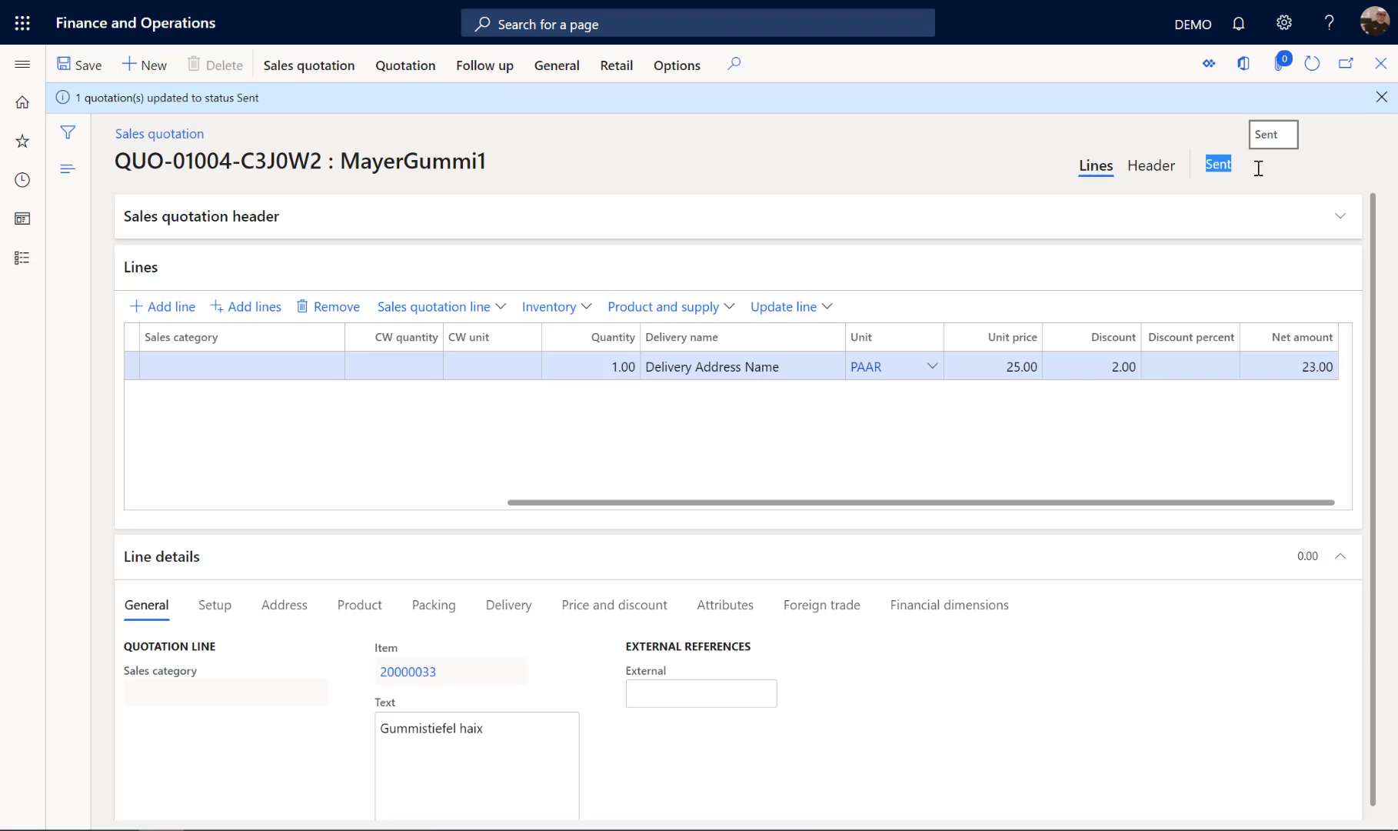
pyautogui.click(1259, 168)
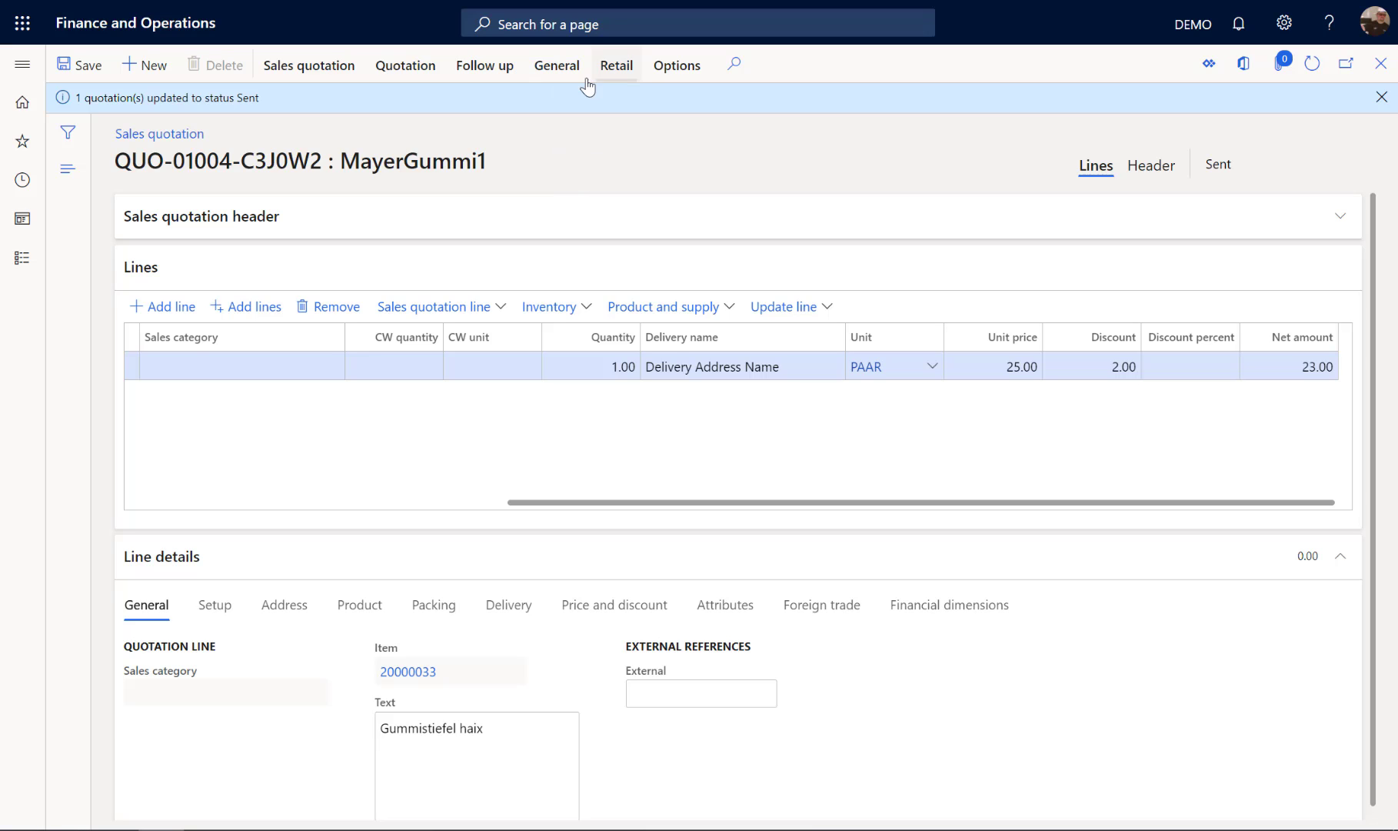
# Step: Confirm the MayerGummi1 quotation without printing a confirmation, and check its status
pyautogui.click(562, 79)
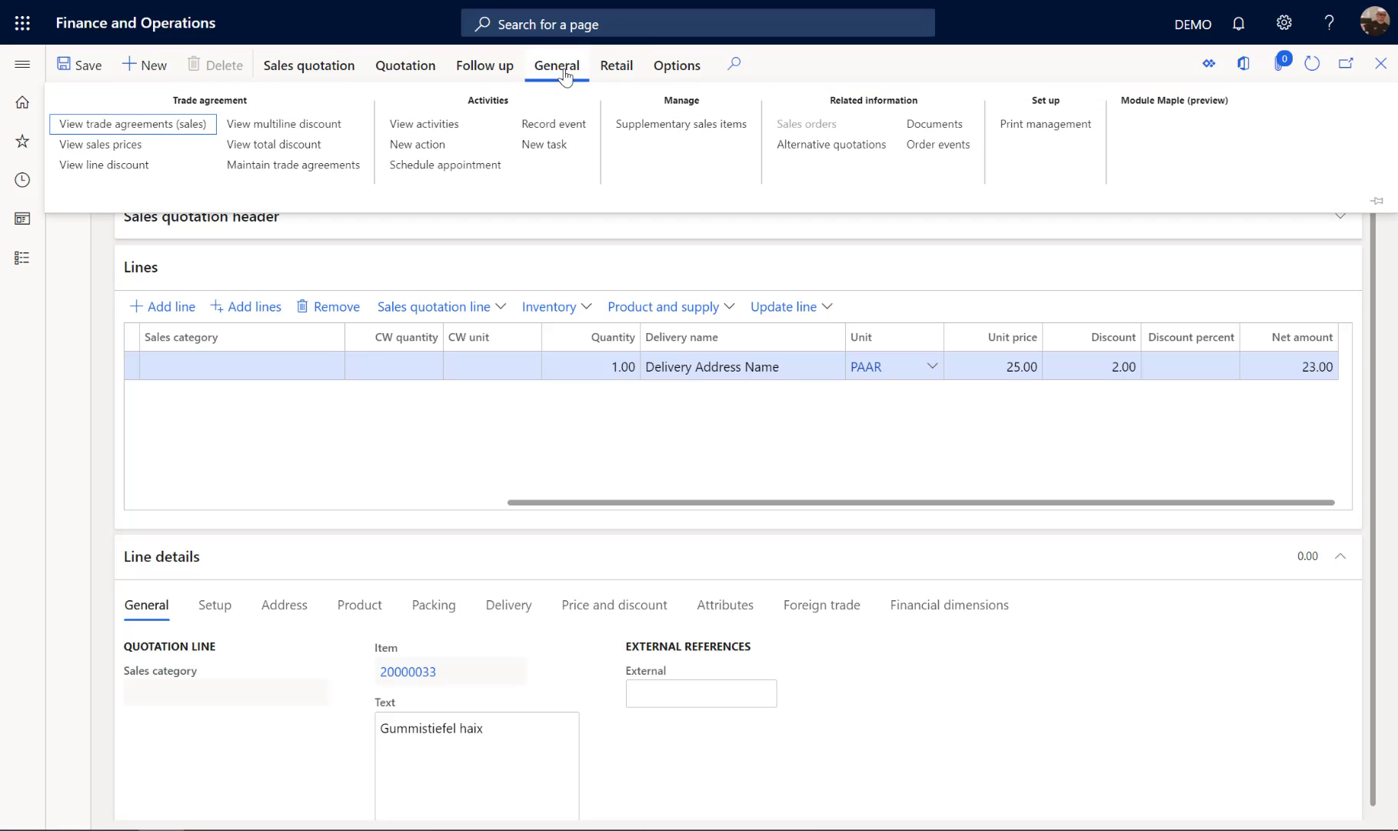
pyautogui.click(470, 68)
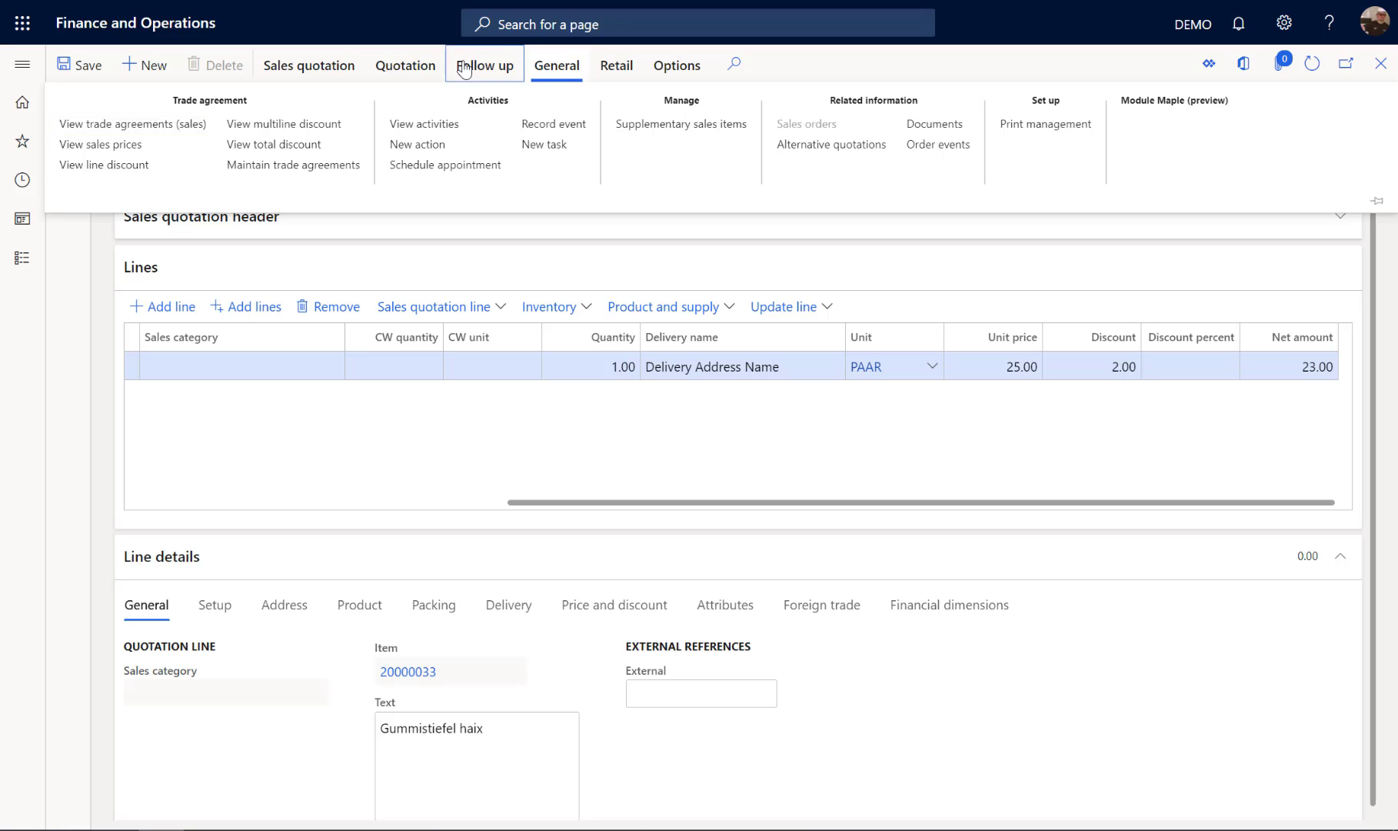
pyautogui.click(95, 126)
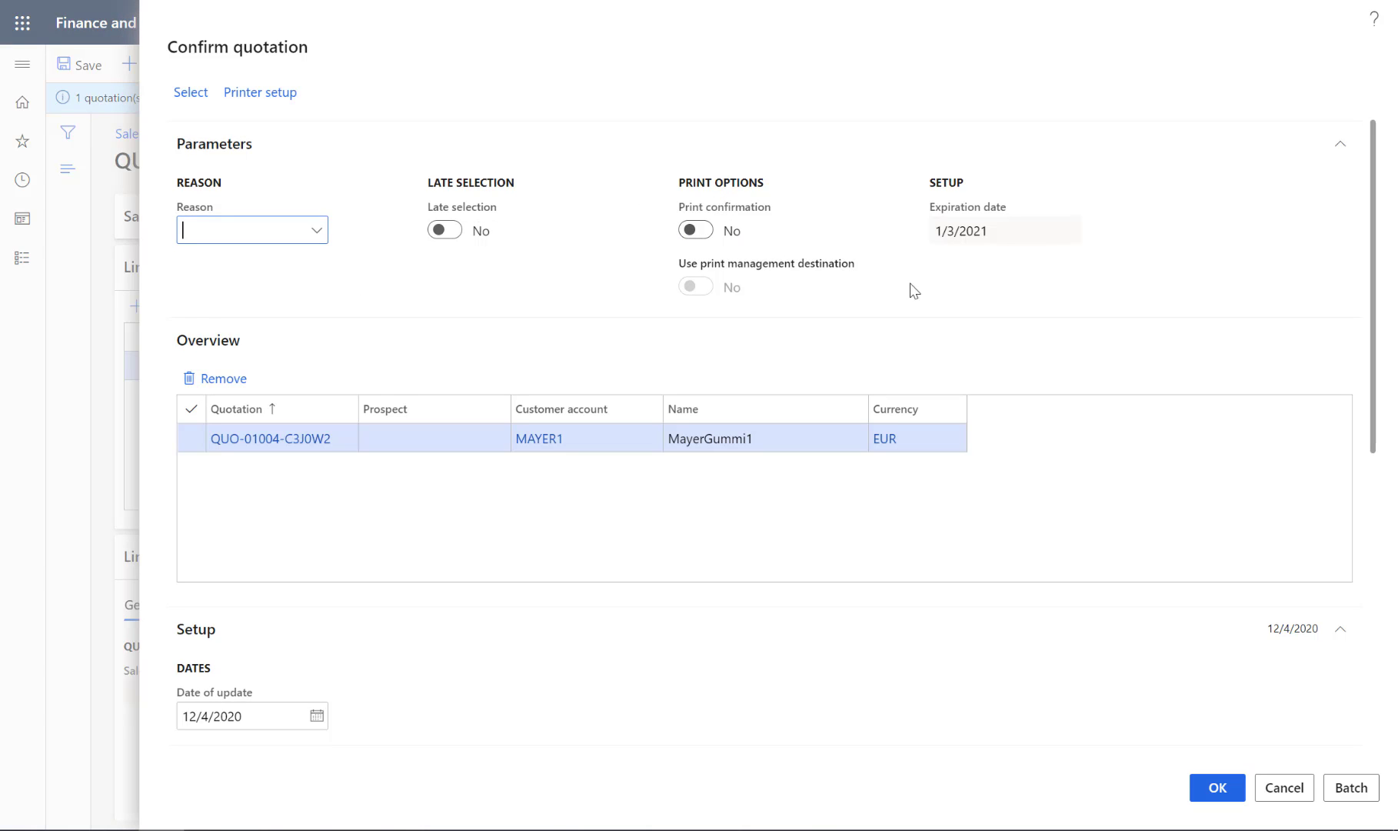
pyautogui.scroll(-7, 982, 280)
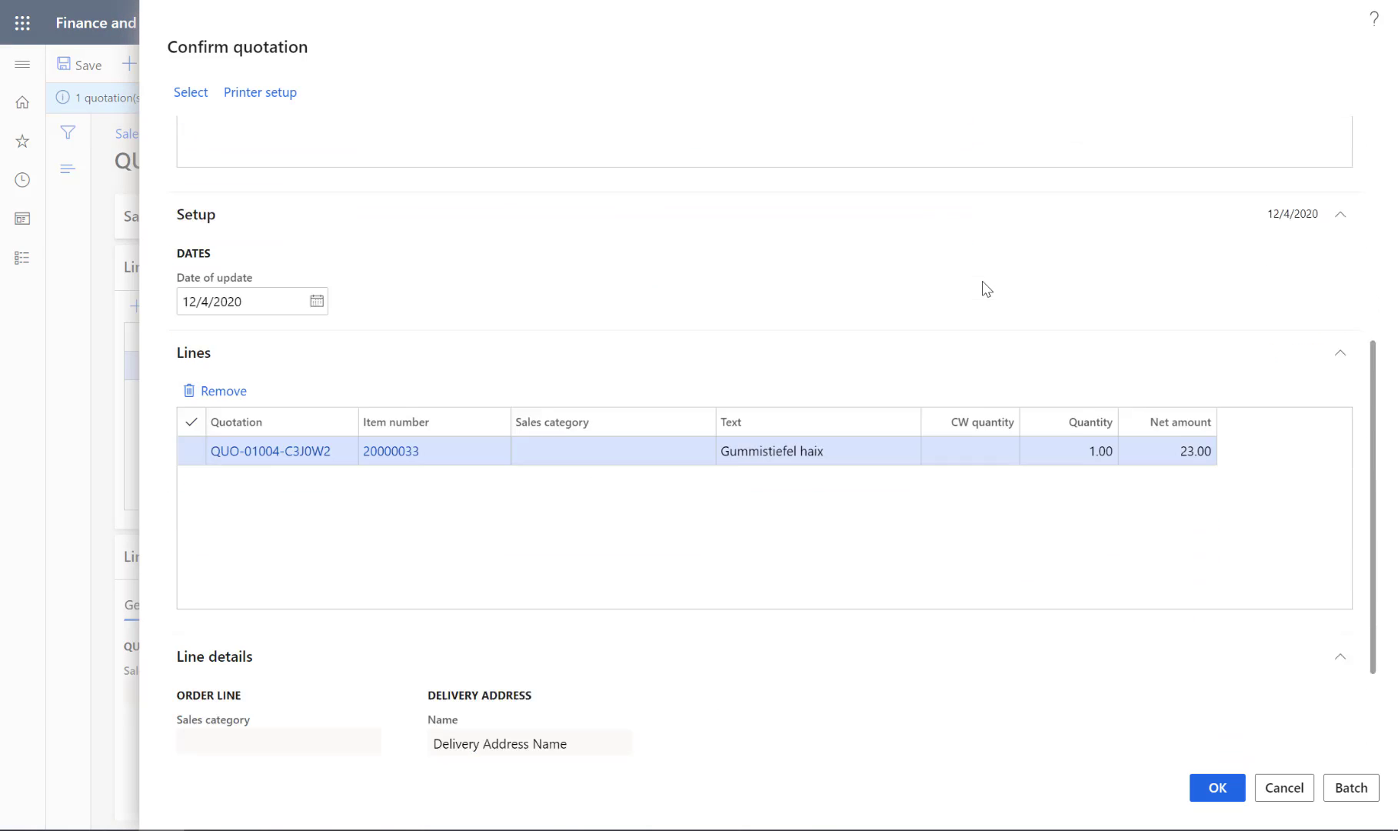
pyautogui.click(1202, 788)
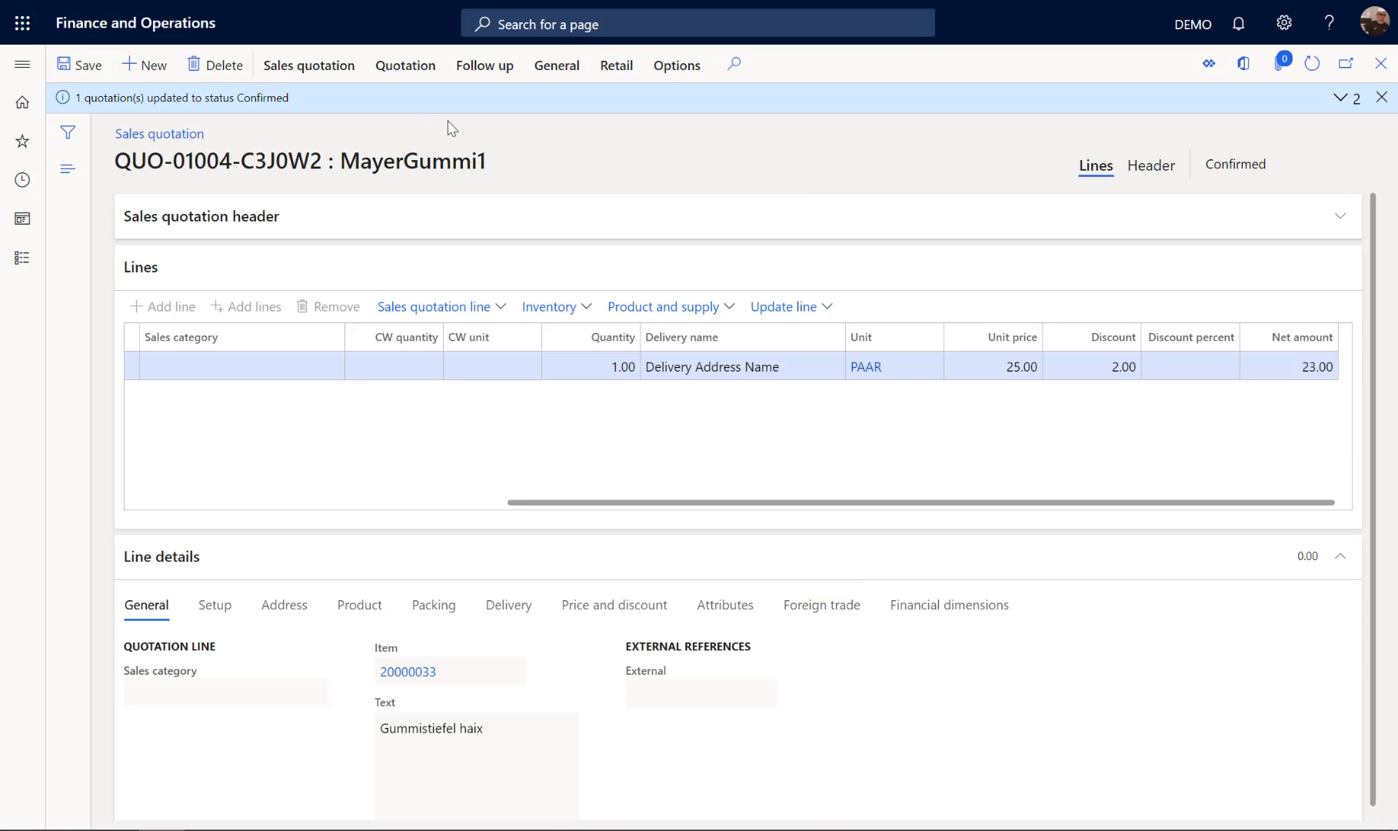
pyautogui.moveTo(1207, 164); pyautogui.dragTo(1281, 164)
pyautogui.click(1281, 165)
# Step: Open the sales order referenced in the quotation's header and review the price and discount on its line
pyautogui.click(1163, 171)
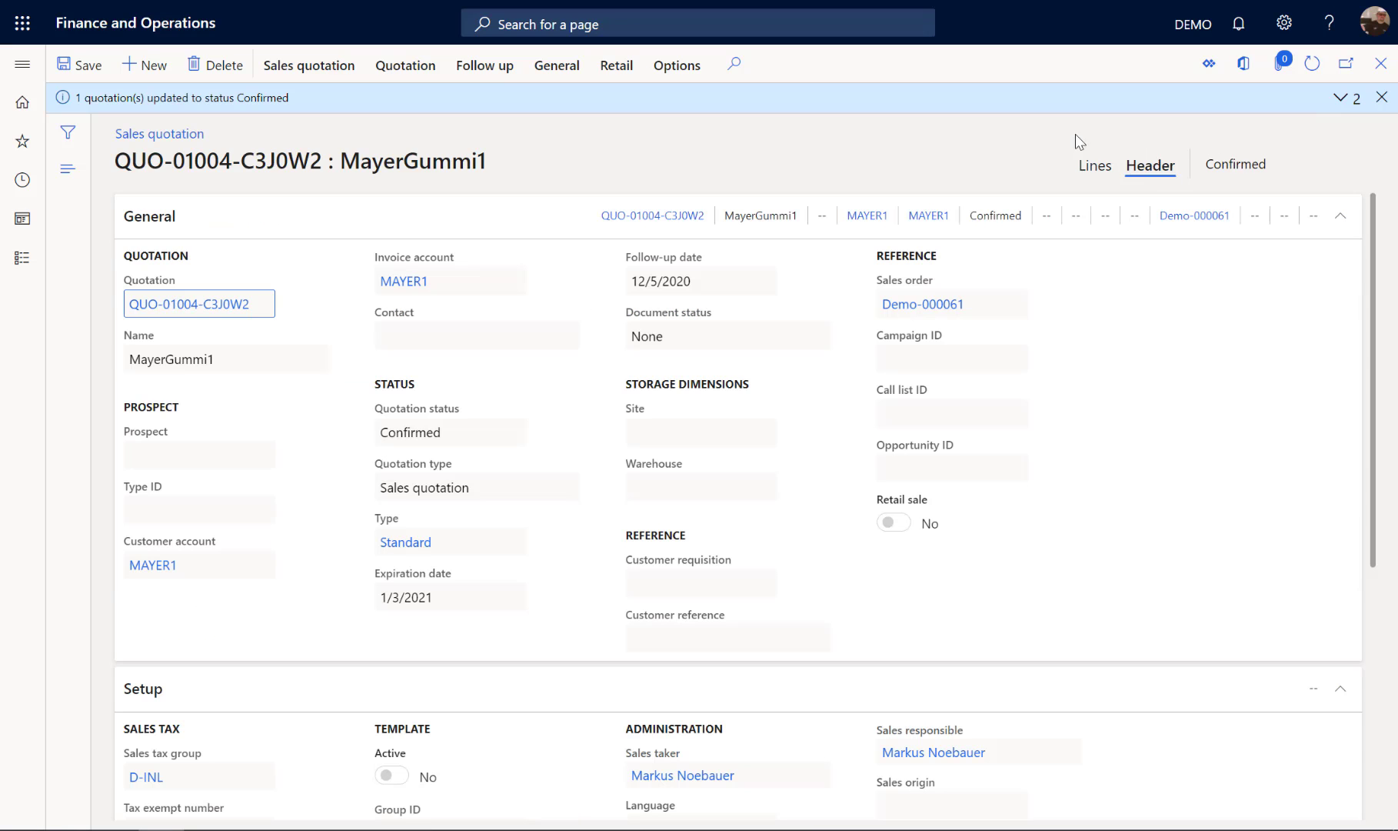
pyautogui.moveTo(871, 254); pyautogui.dragTo(979, 261)
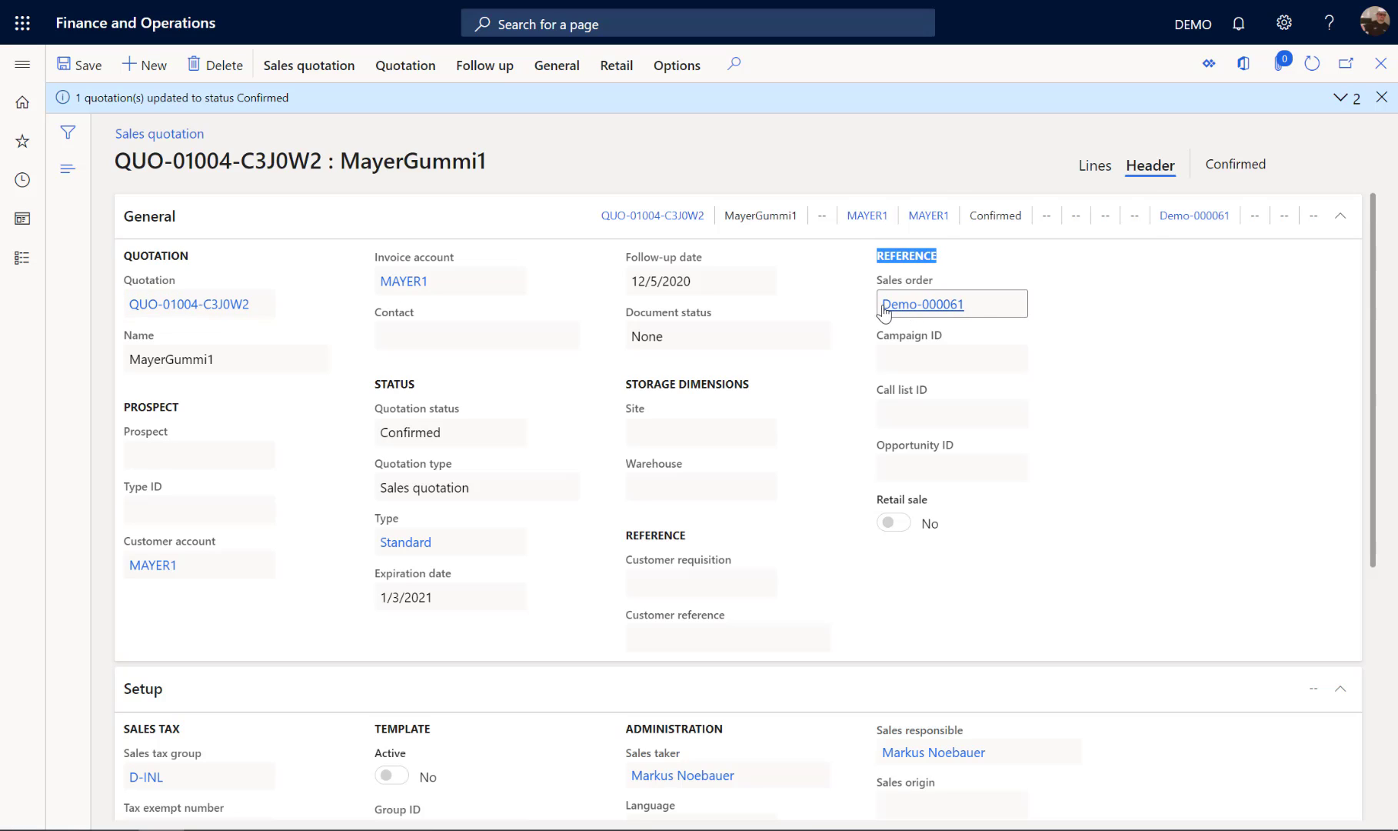
pyautogui.moveTo(975, 314)
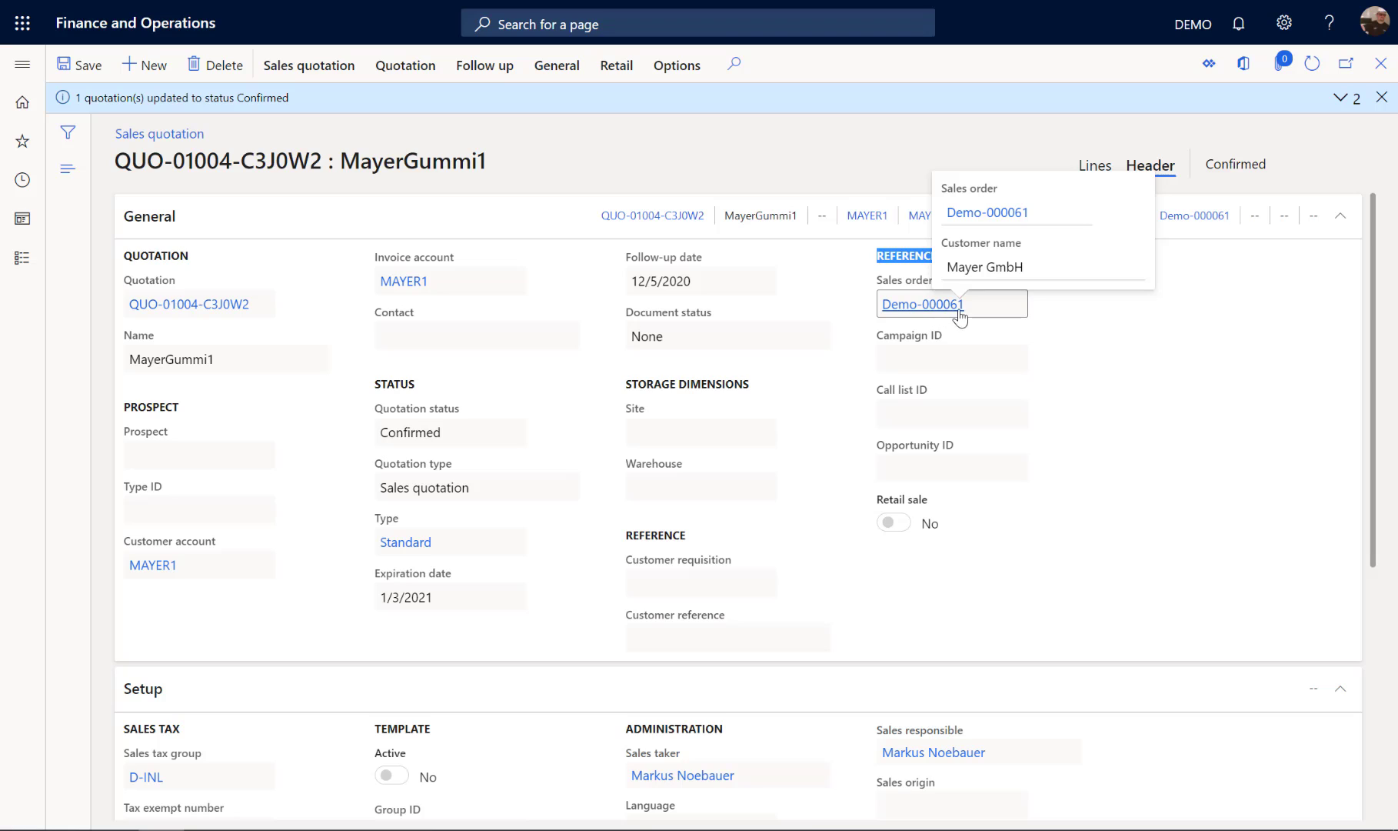
pyautogui.click(931, 306)
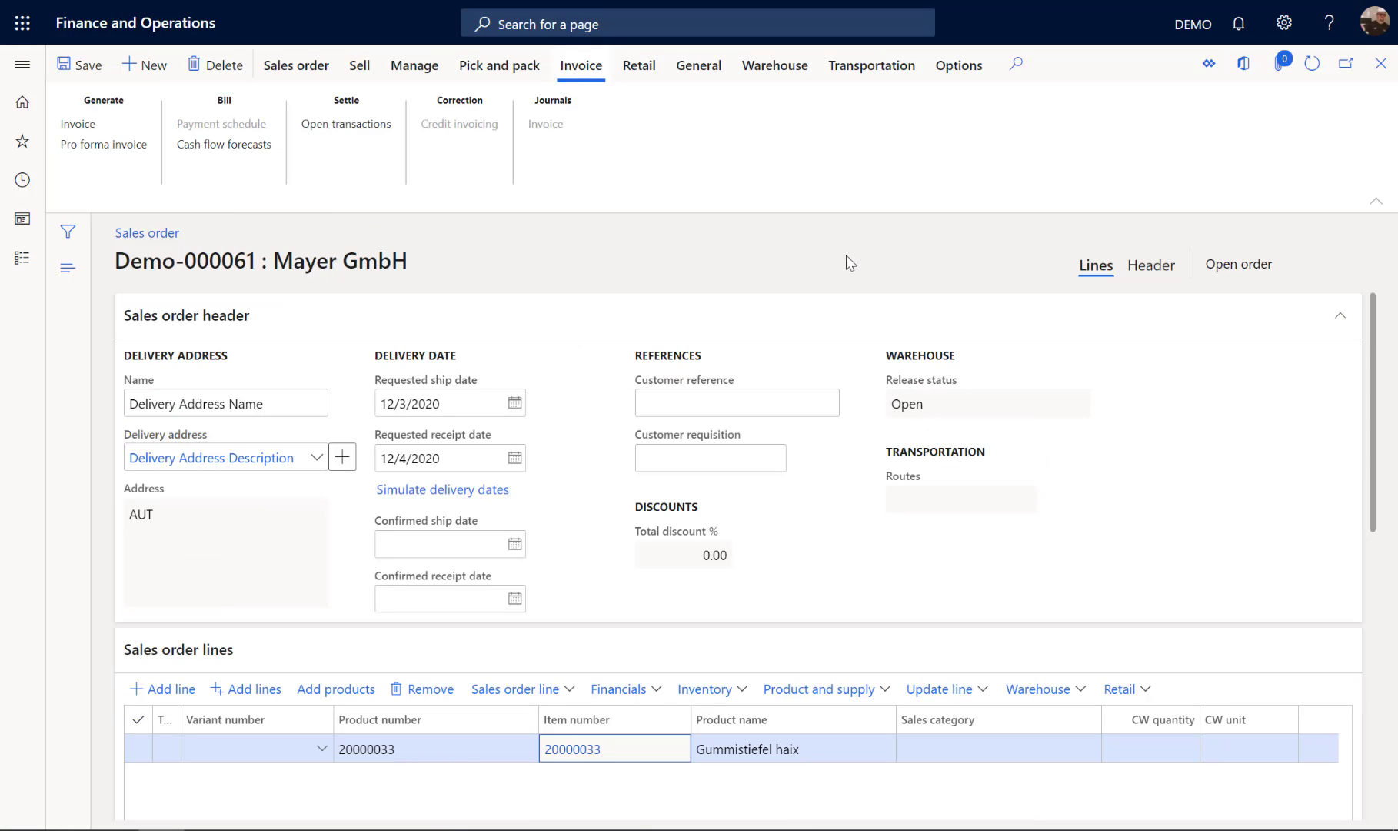
pyautogui.scroll(-4, 1149, 470)
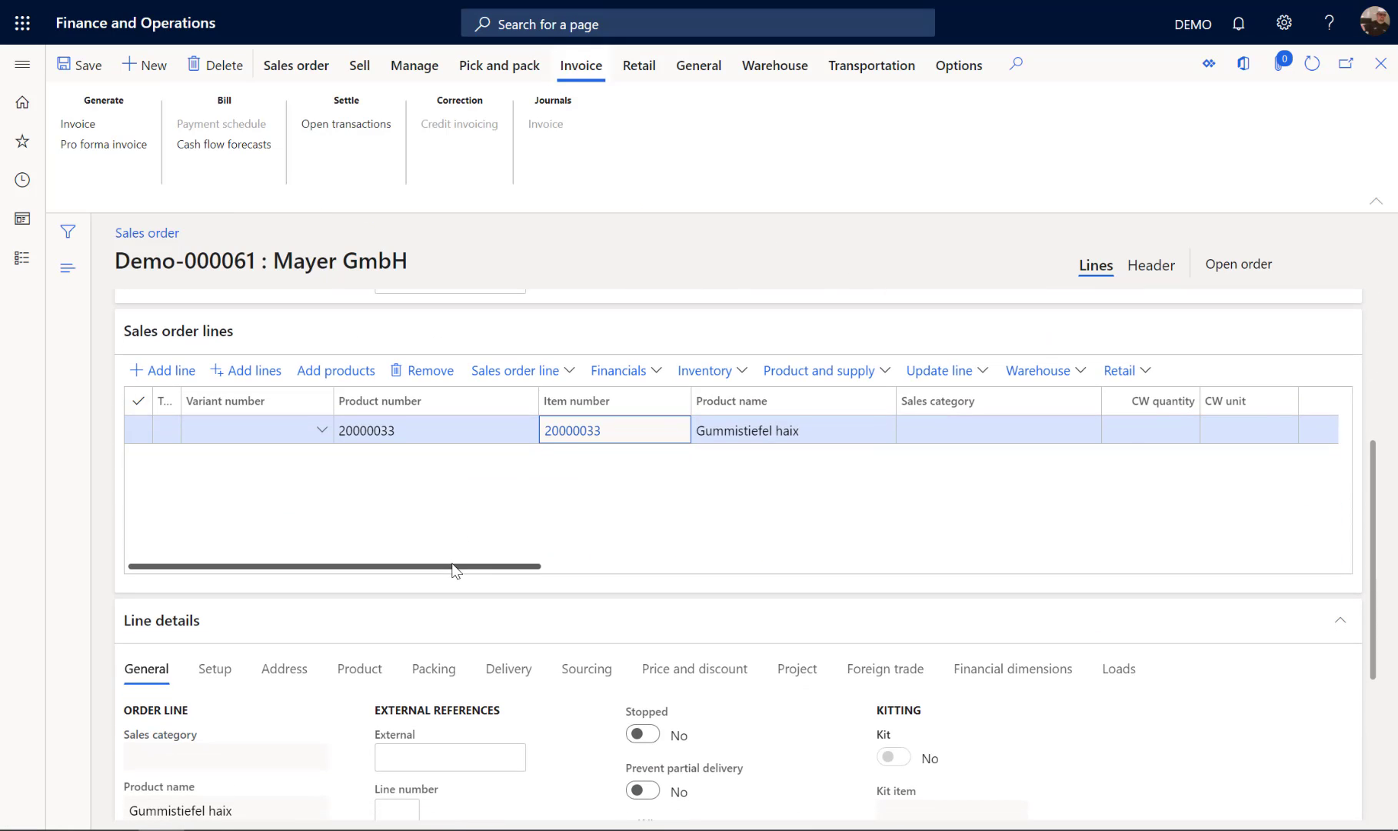
pyautogui.moveTo(452, 567); pyautogui.dragTo(980, 584)
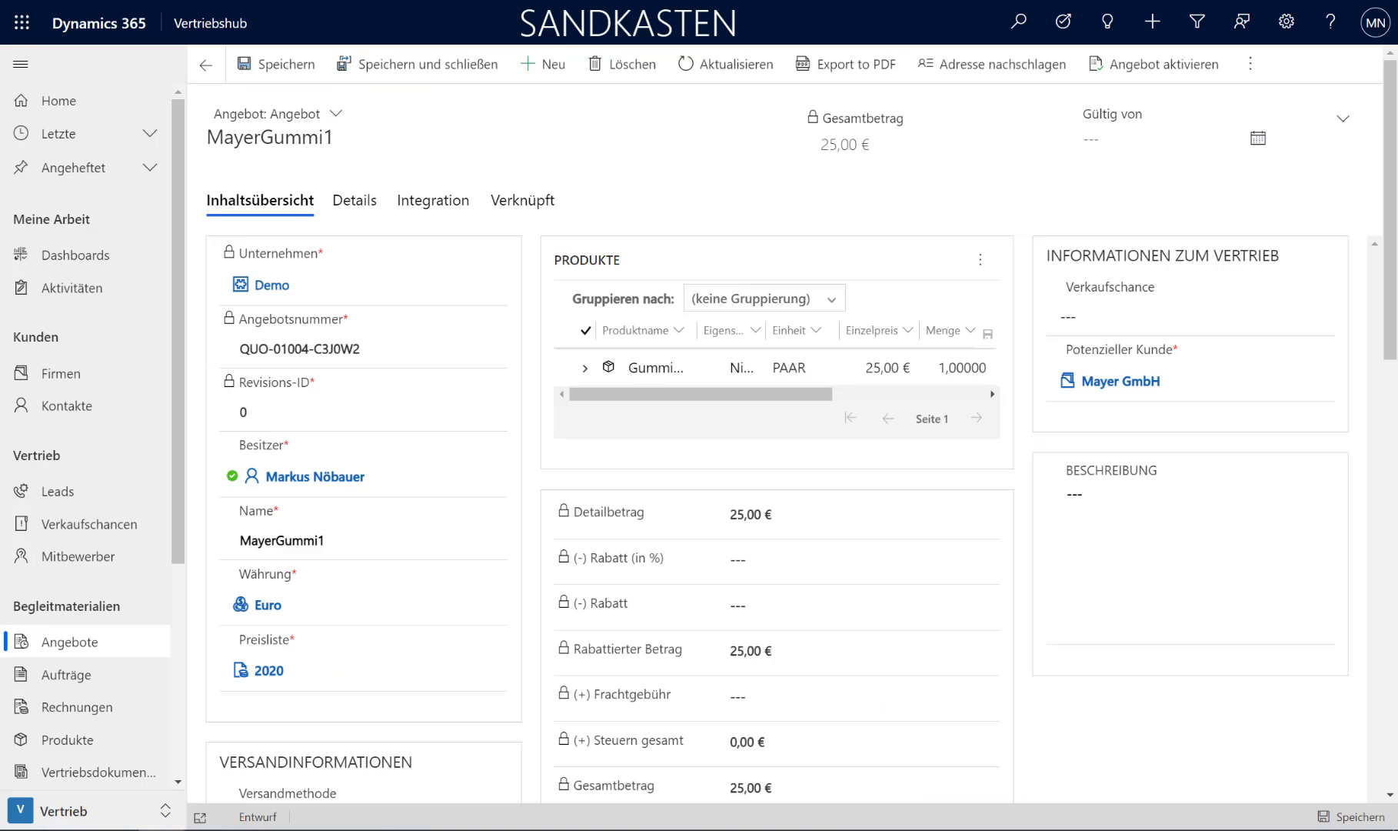
# Step: Switch to Dynamics 365 Sales, sort all orders by ascending order number, and locate the new Mayer GmbH order
pyautogui.scroll(-3, 115, 483)
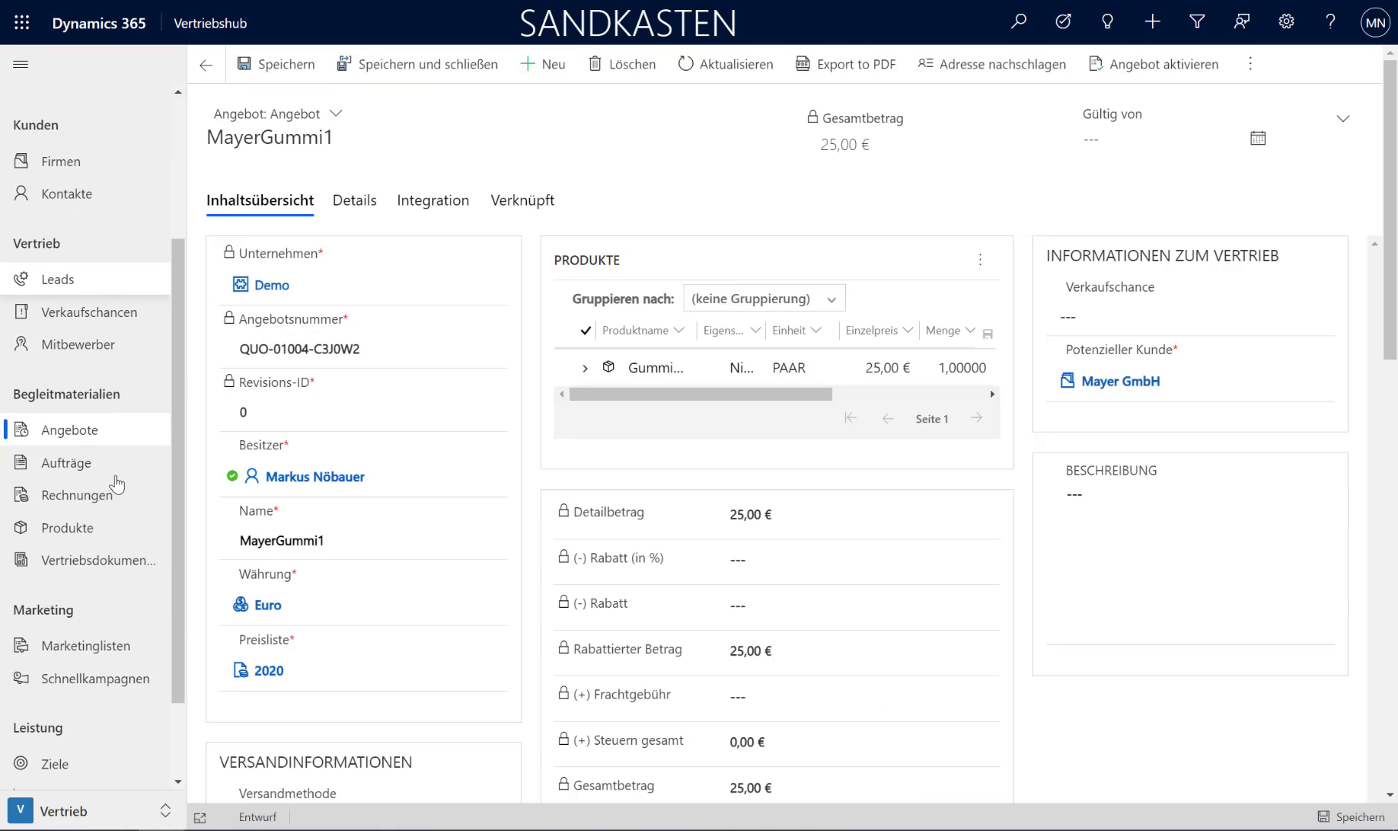
pyautogui.click(70, 462)
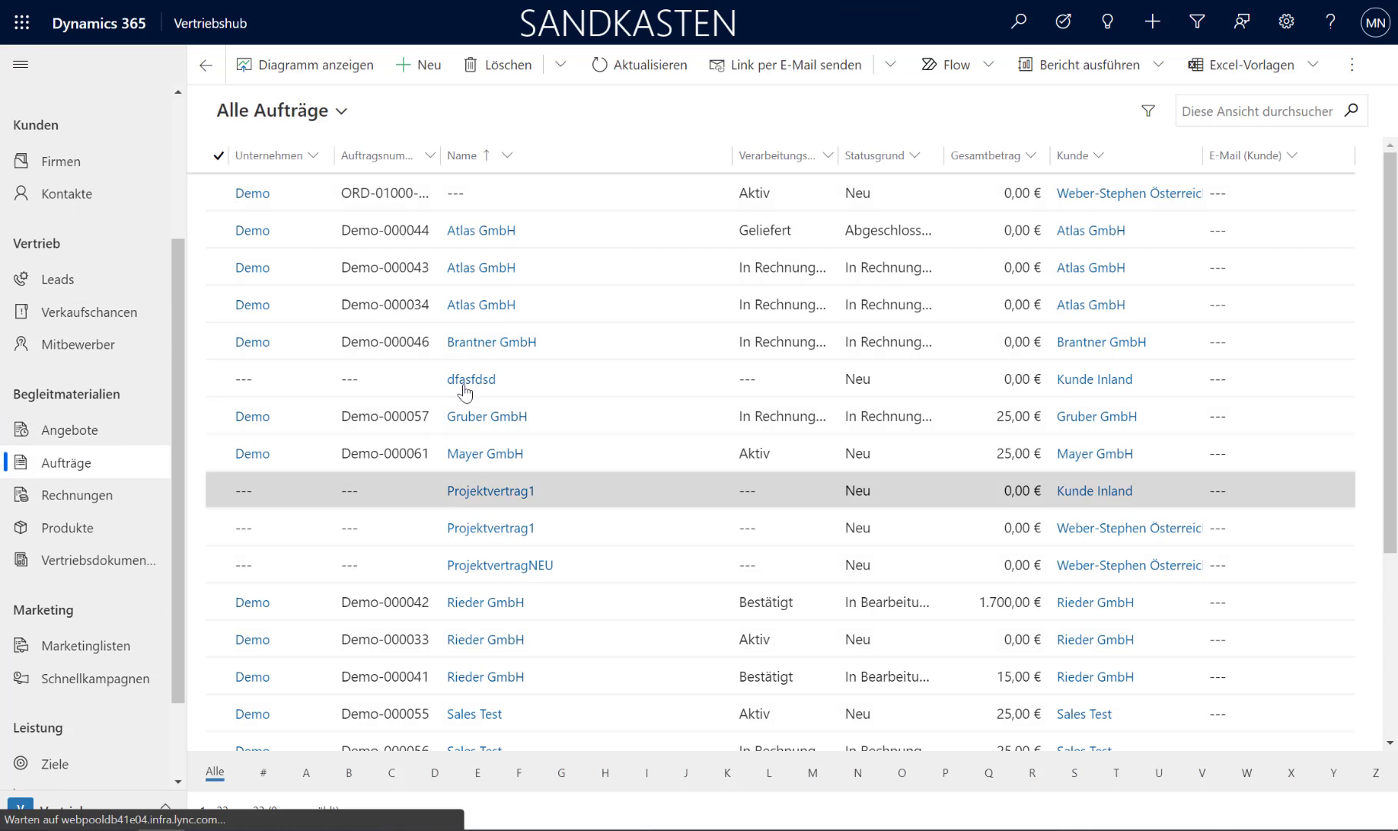
pyautogui.click(431, 157)
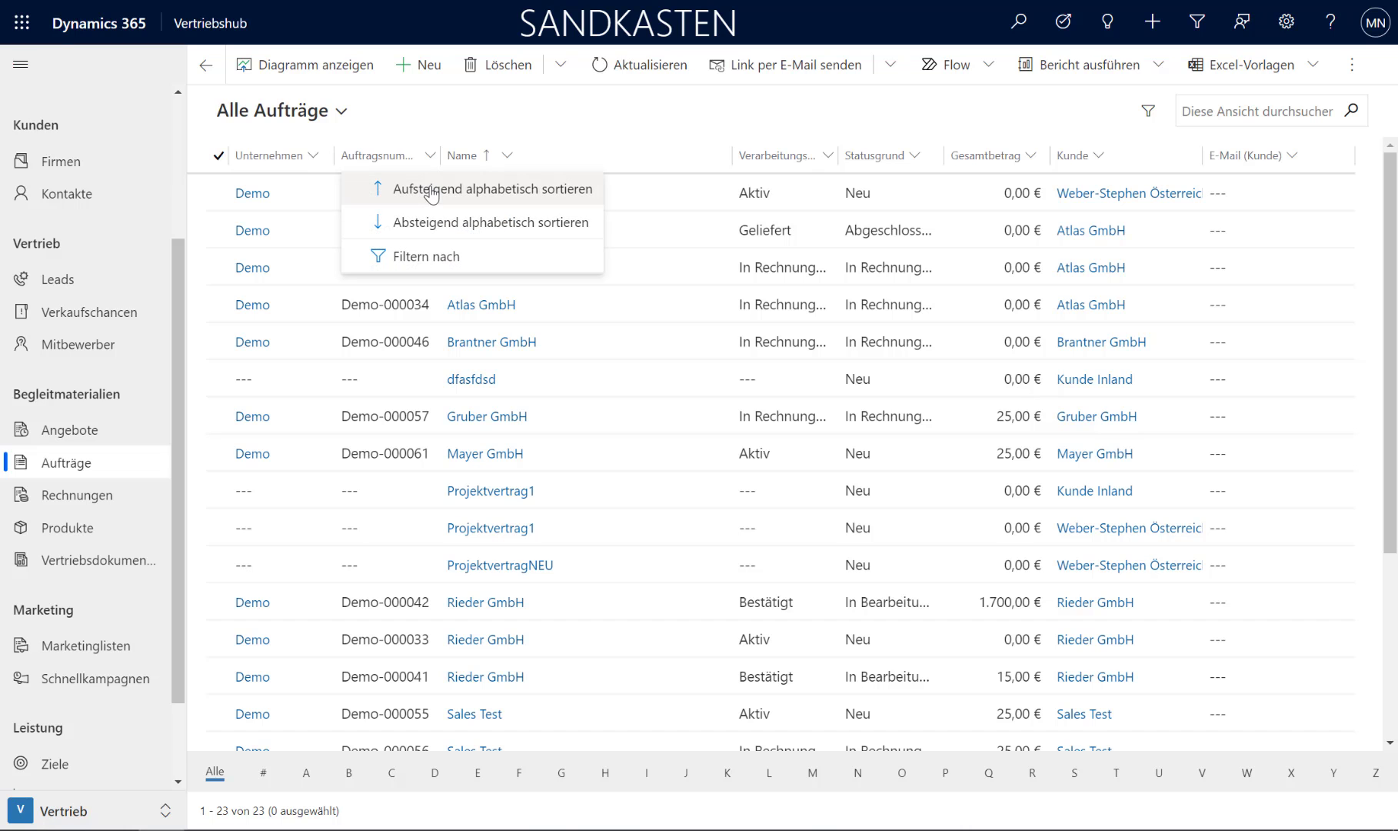
pyautogui.click(431, 188)
pyautogui.scroll(-3, 412, 367)
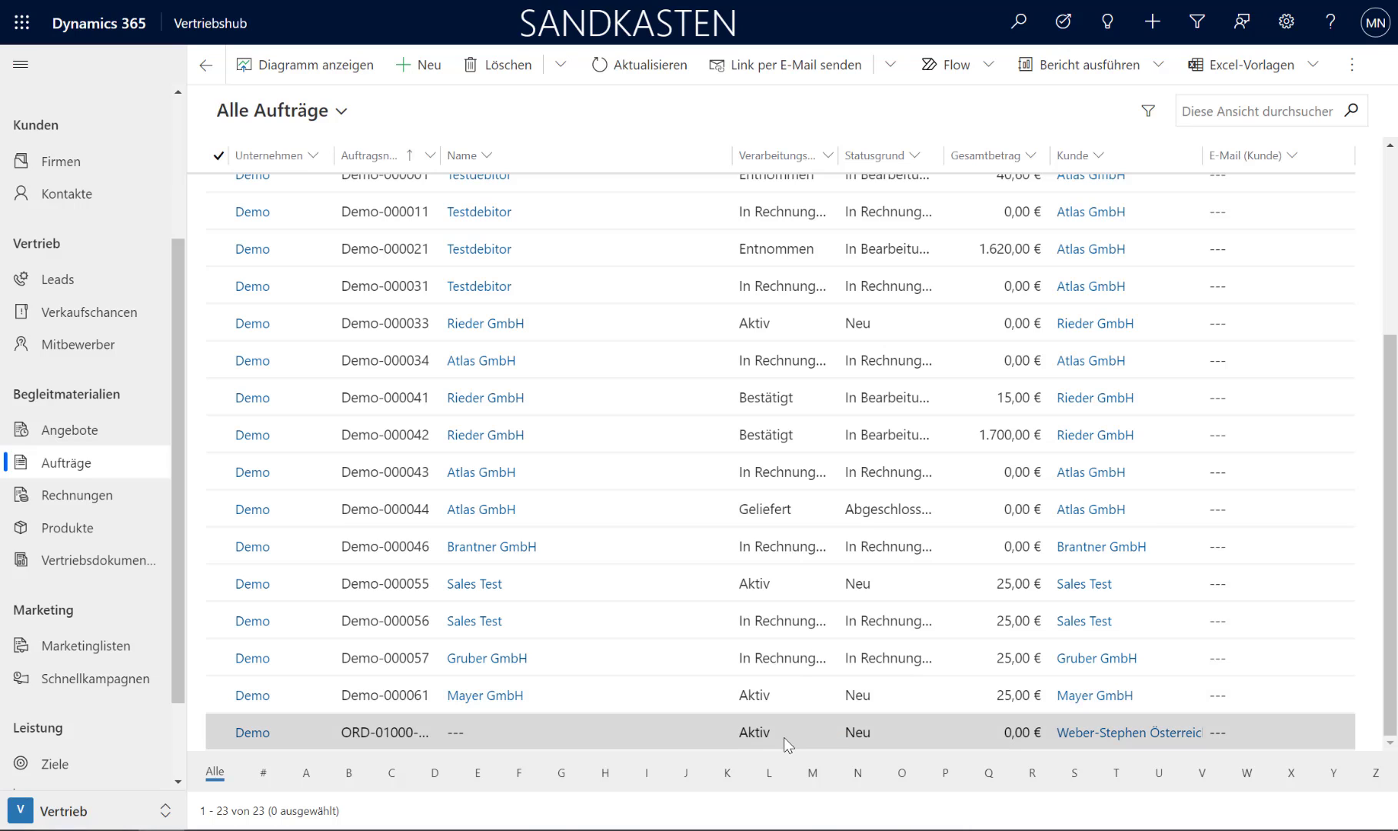
pyautogui.click(385, 698)
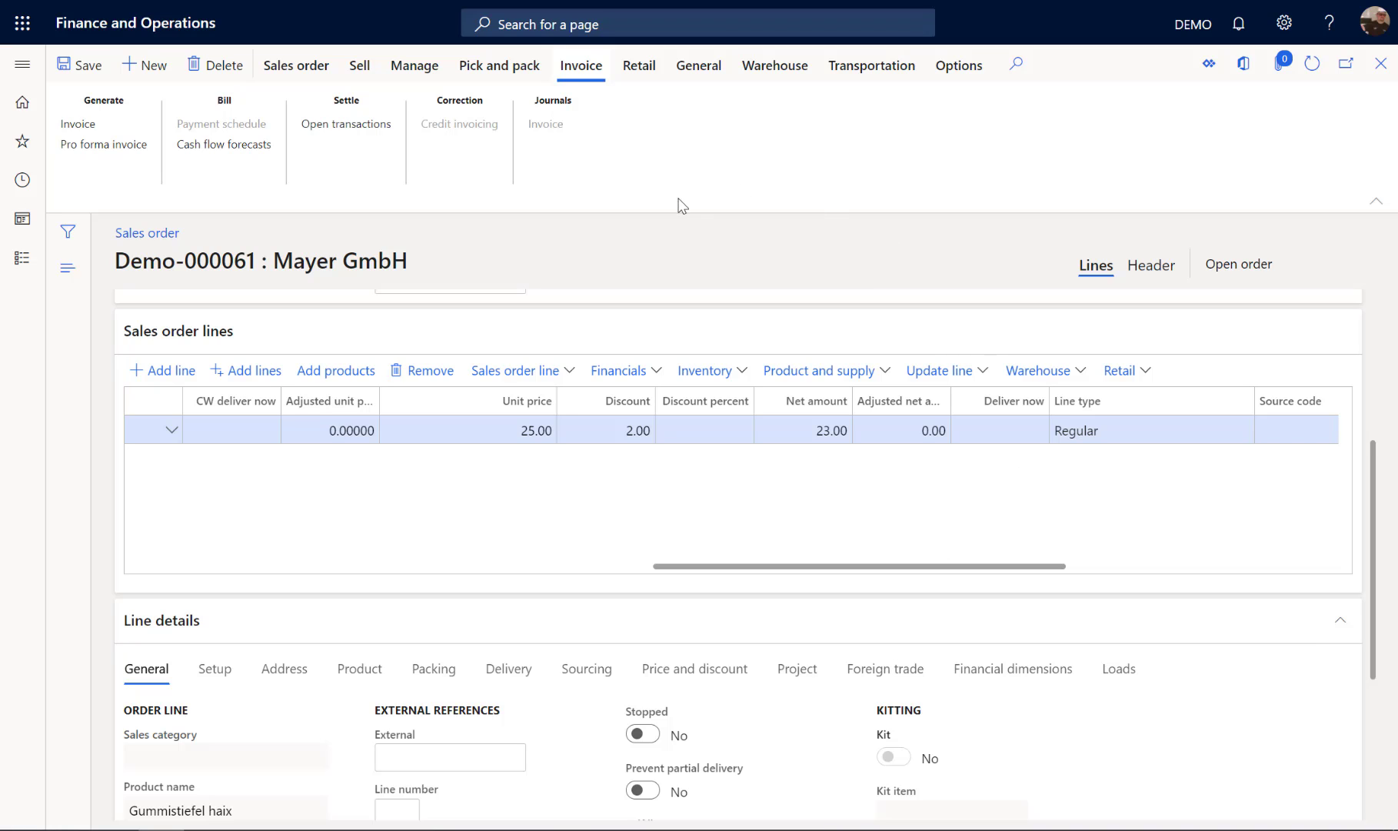
# Step: Switch to Finance and Operations, post the Mayer GmbH sales order's invoice for all quantities without printing, and view its invoice journal
pyautogui.click(113, 128)
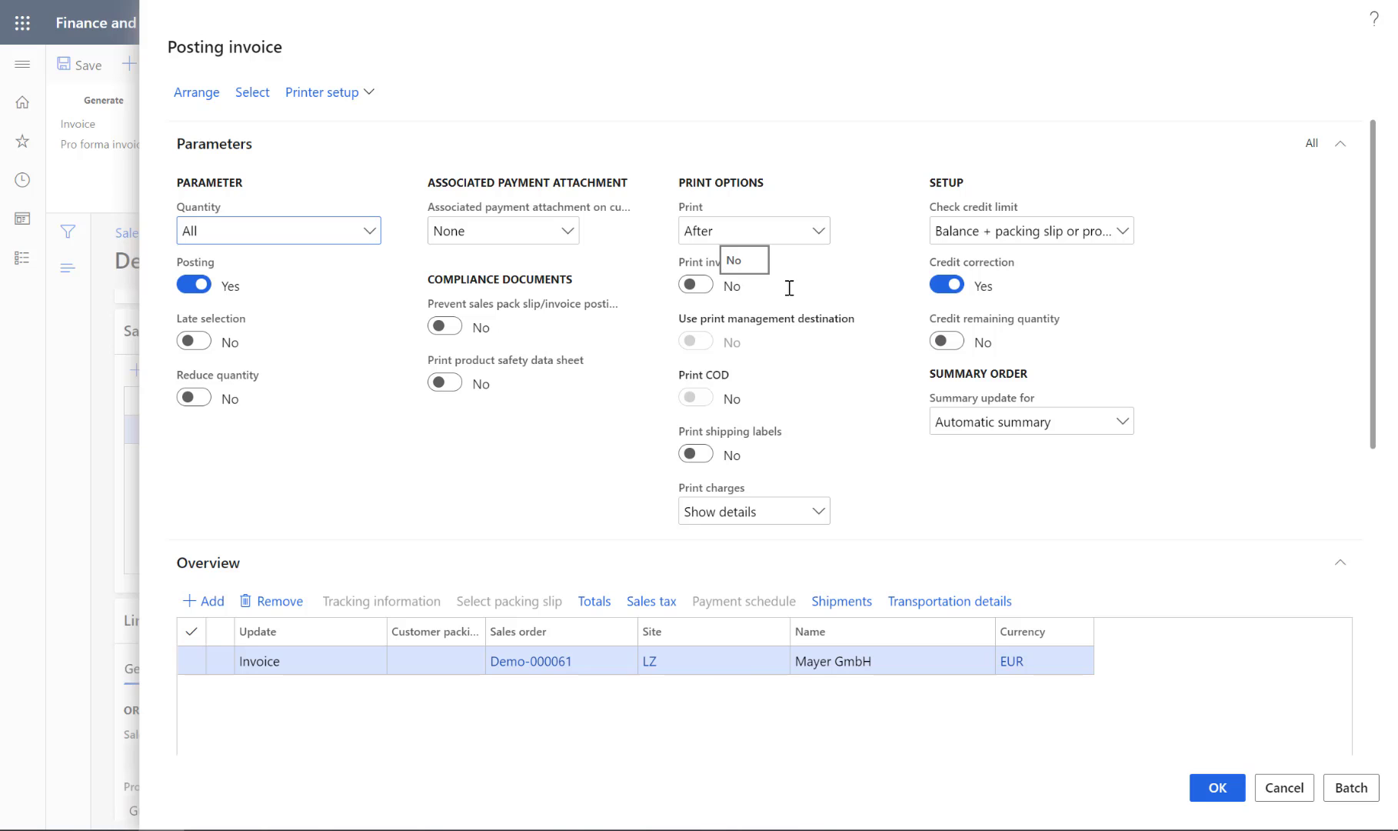
pyautogui.scroll(-6, 817, 286)
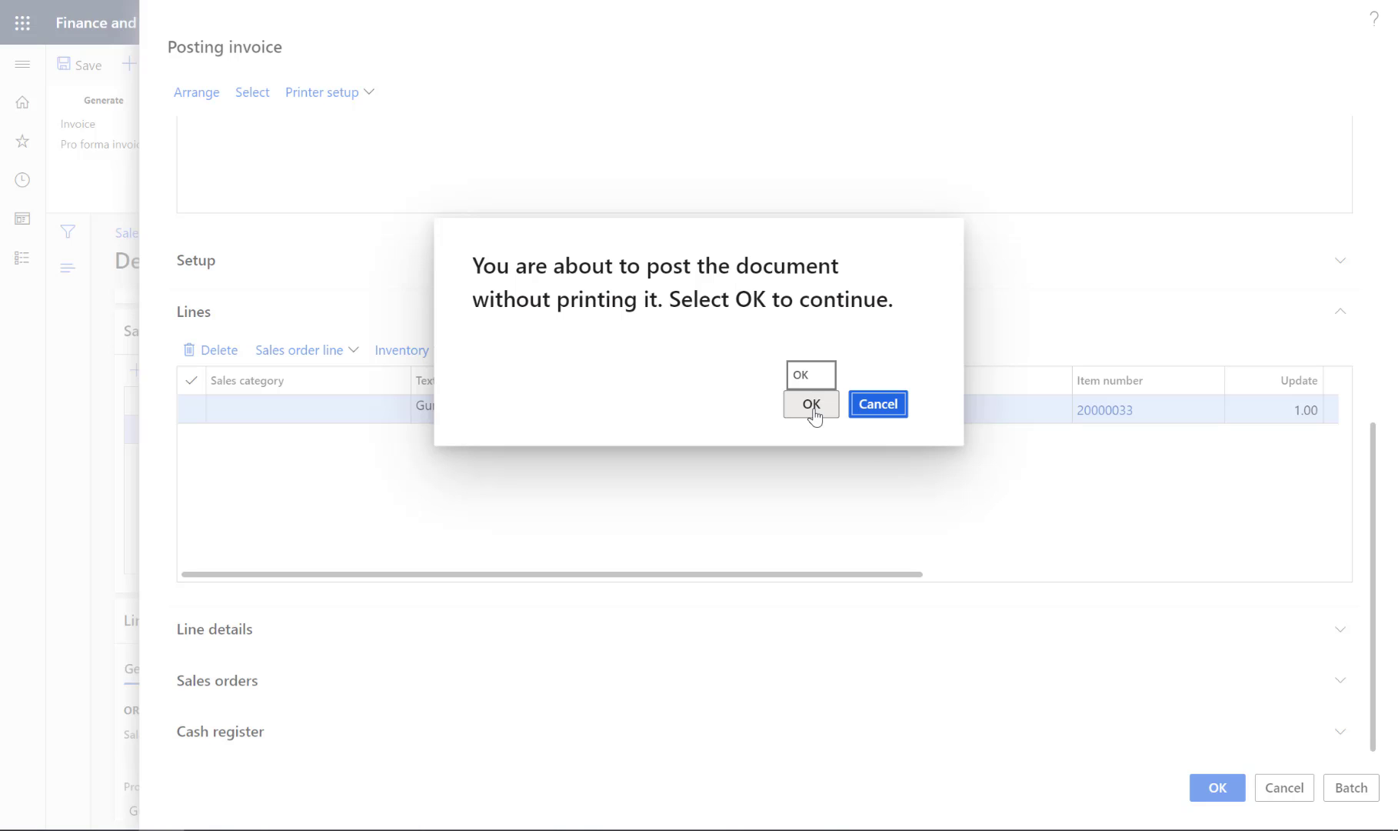
pyautogui.click(813, 409)
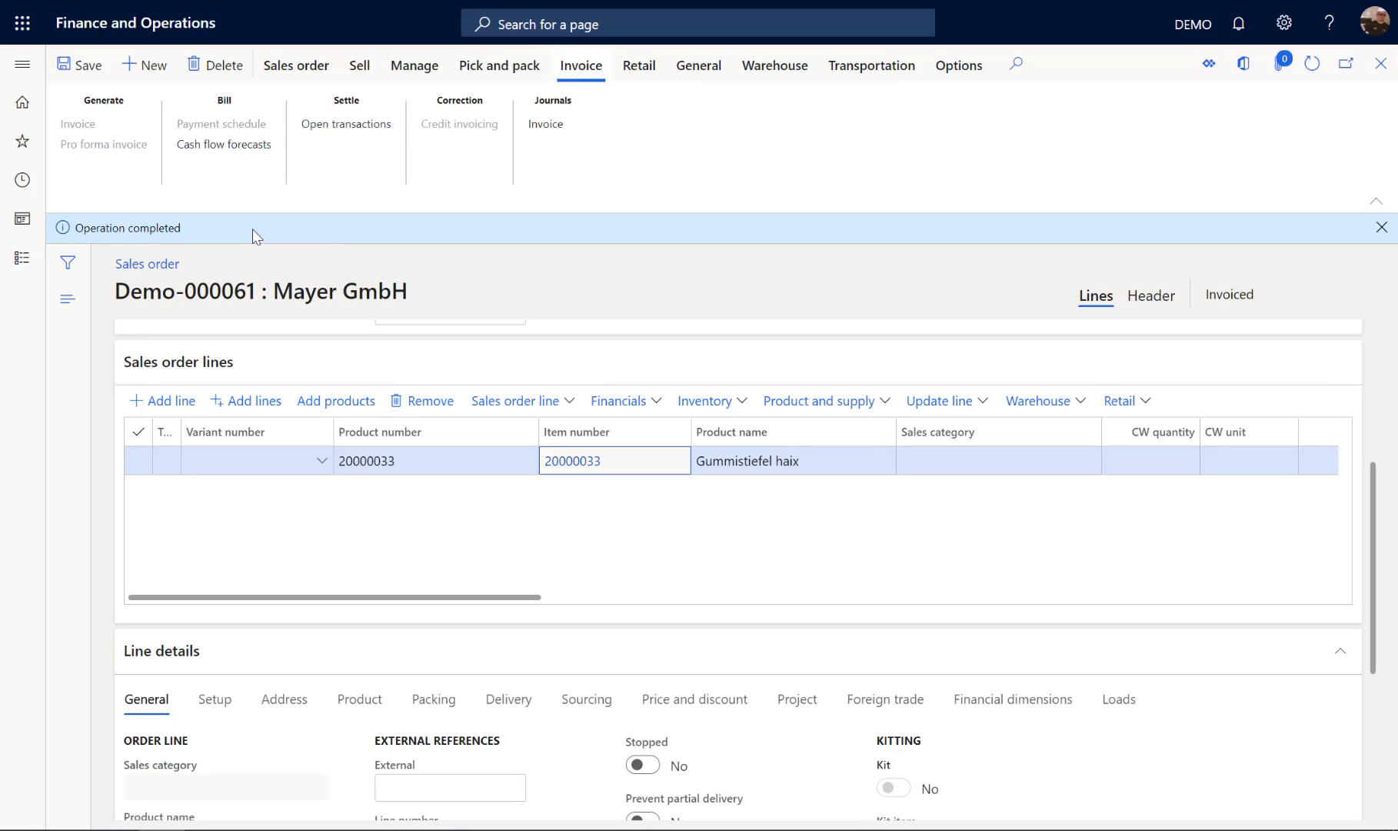
pyautogui.click(532, 127)
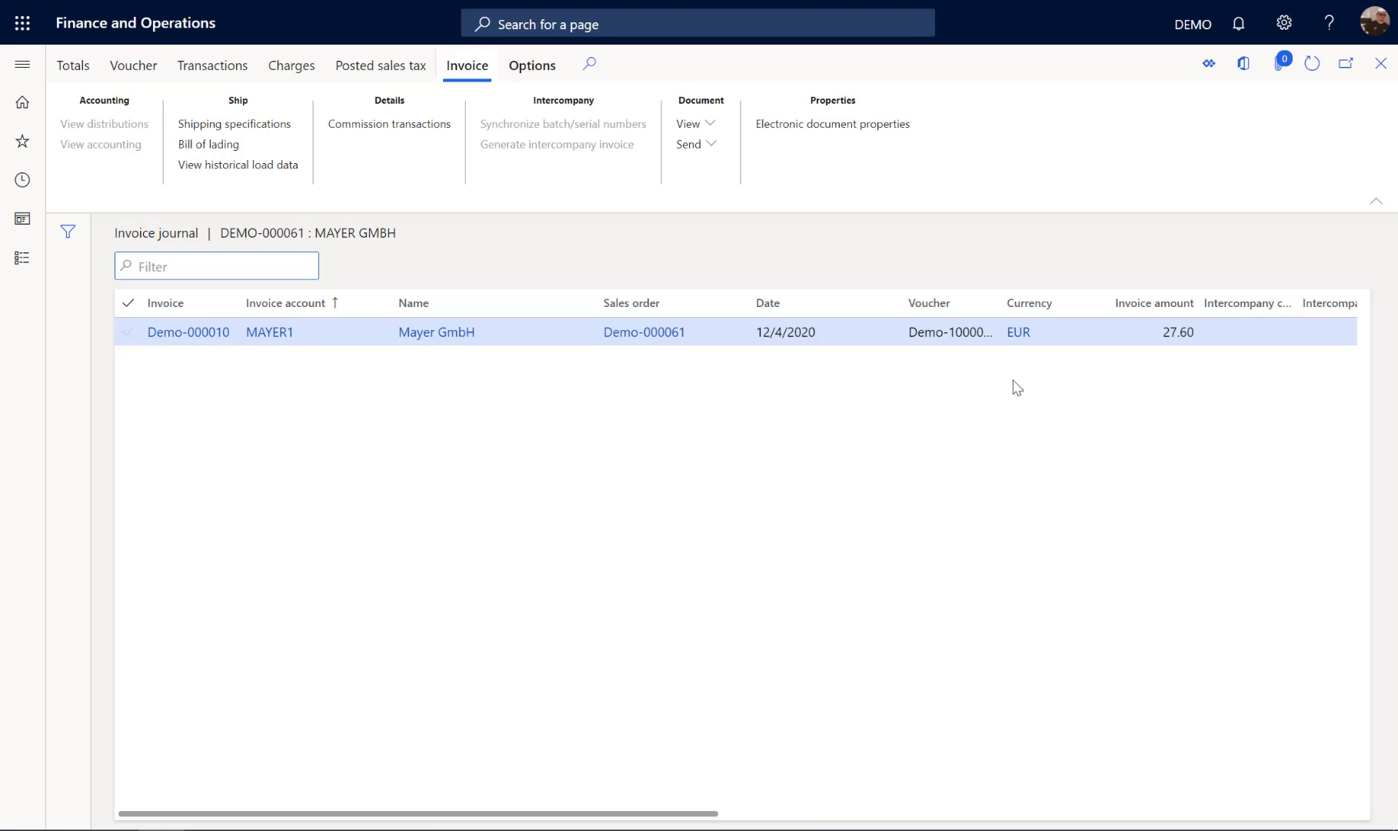
pyautogui.moveTo(615, 815); pyautogui.dragTo(883, 815)
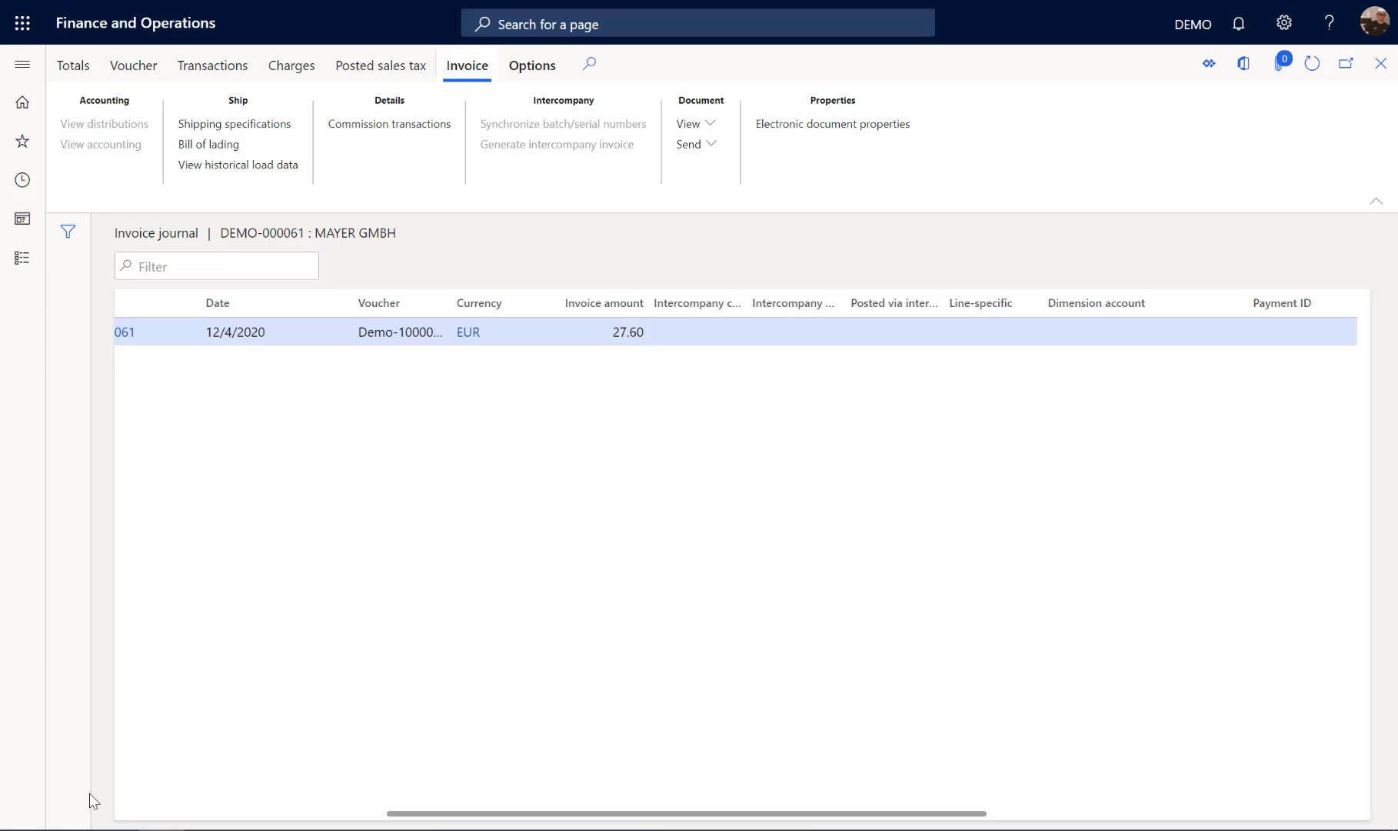
# Step: Open the Windows calculator and check the invoice amount by subtracting 2 from 25 and multiplying by 1.2, then close it
pyautogui.click(22, 826)
pyautogui.write('rech')
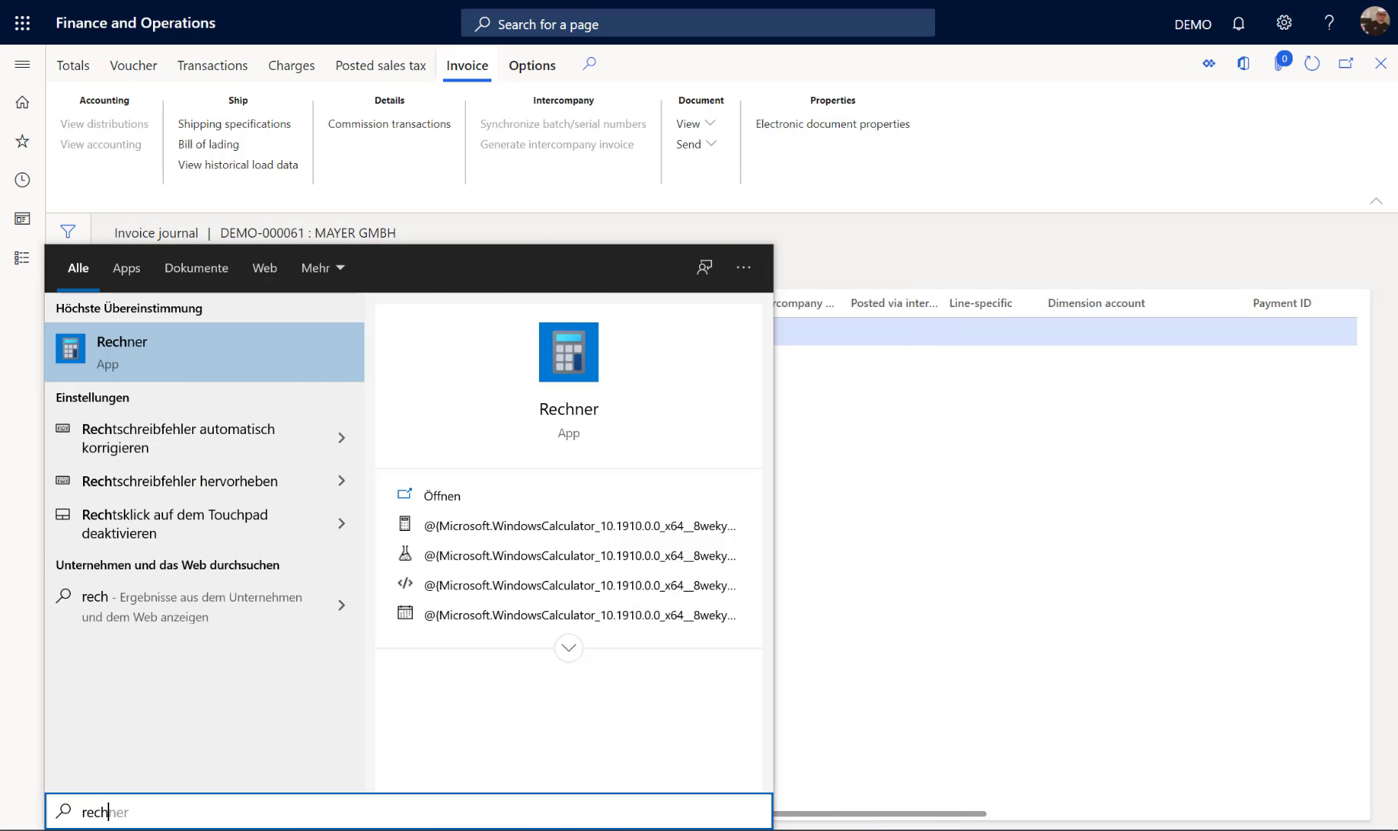
pyautogui.press('Return')
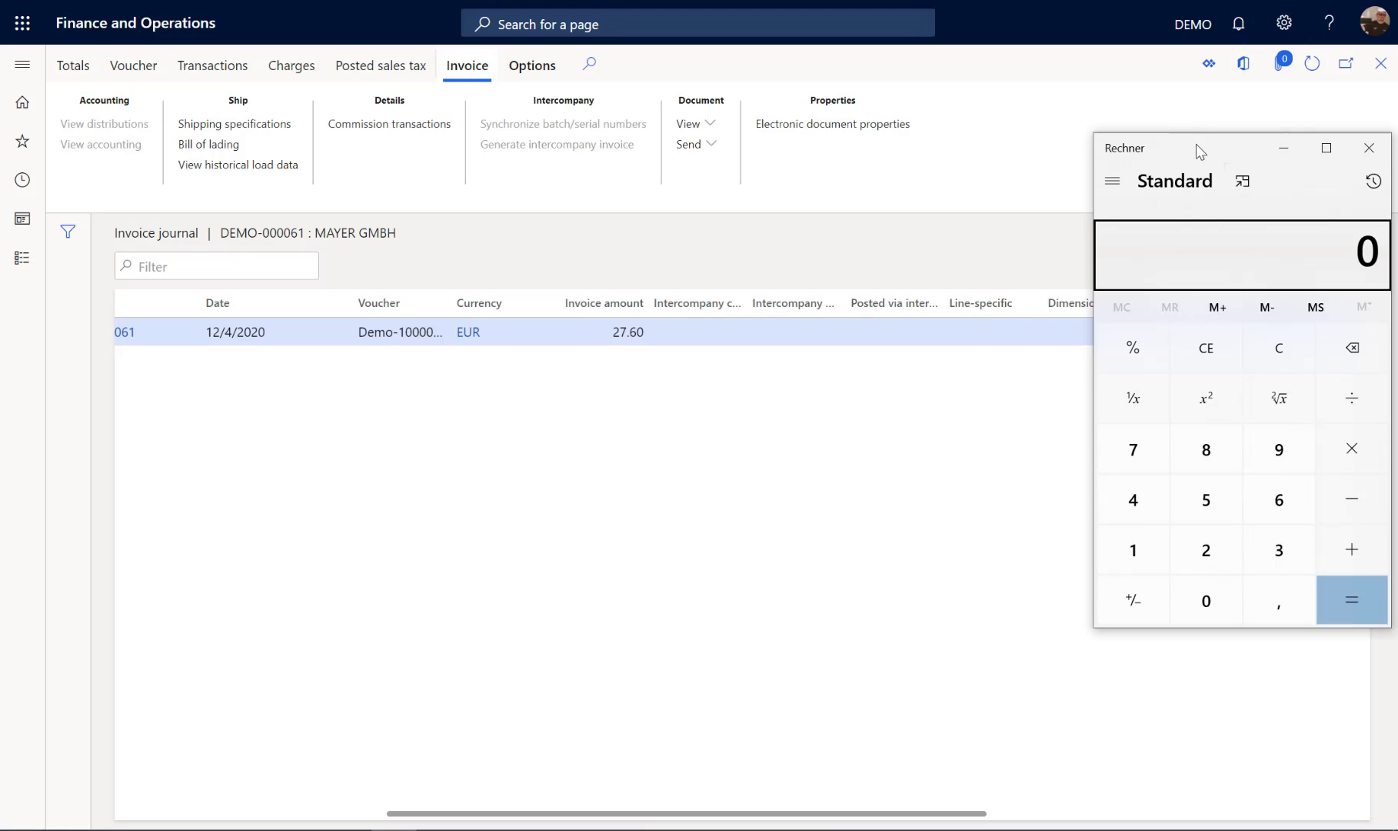
pyautogui.moveTo(1196, 146); pyautogui.dragTo(820, 184)
pyautogui.write('25 ')
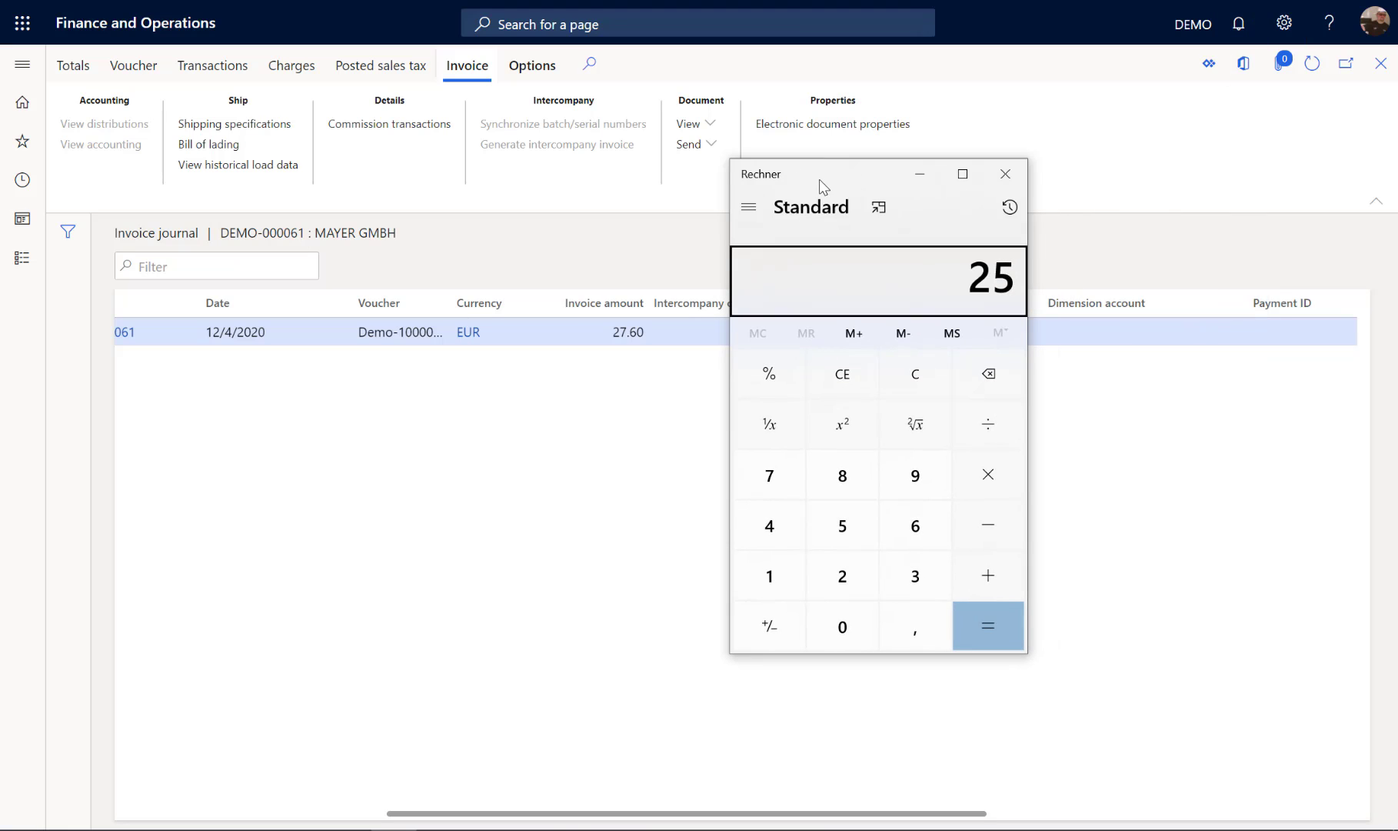
pyautogui.write('- ')
pyautogui.write('2')
pyautogui.press('Return')
pyautogui.write('*1,2')
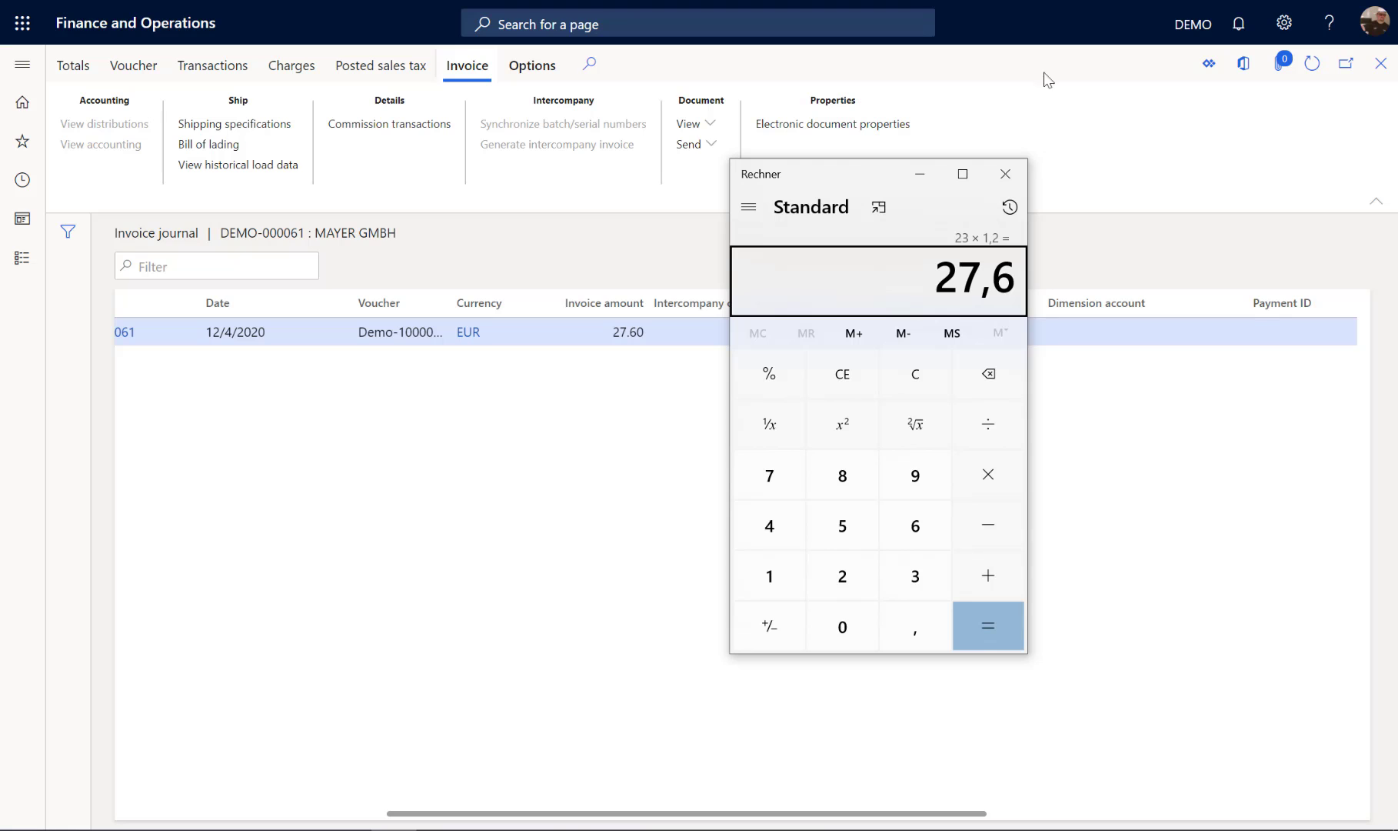
pyautogui.click(1005, 173)
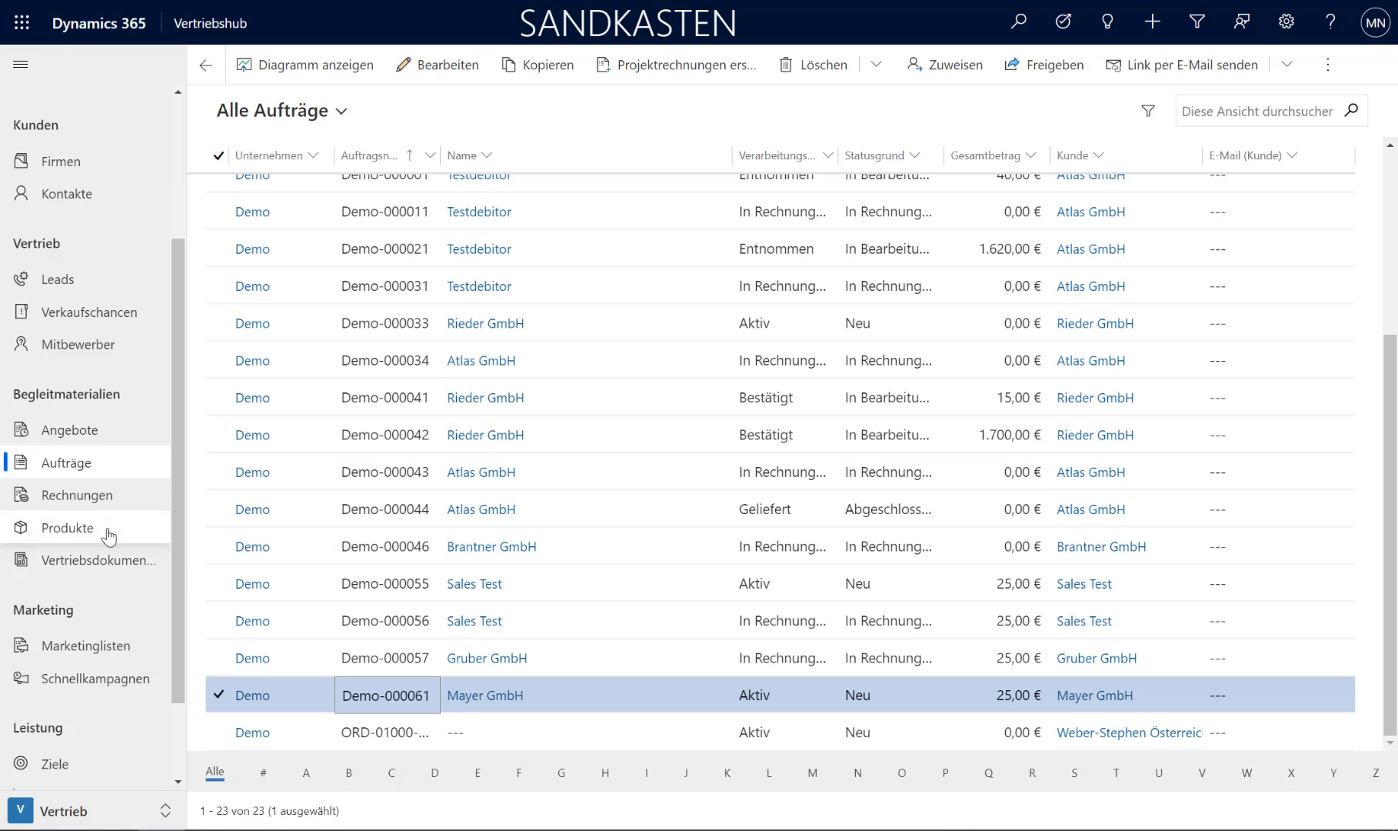
# Step: Switch to Dynamics 365 Sales and list all invoices (Alle Rechnungen) in ascending order by name
pyautogui.click(70, 507)
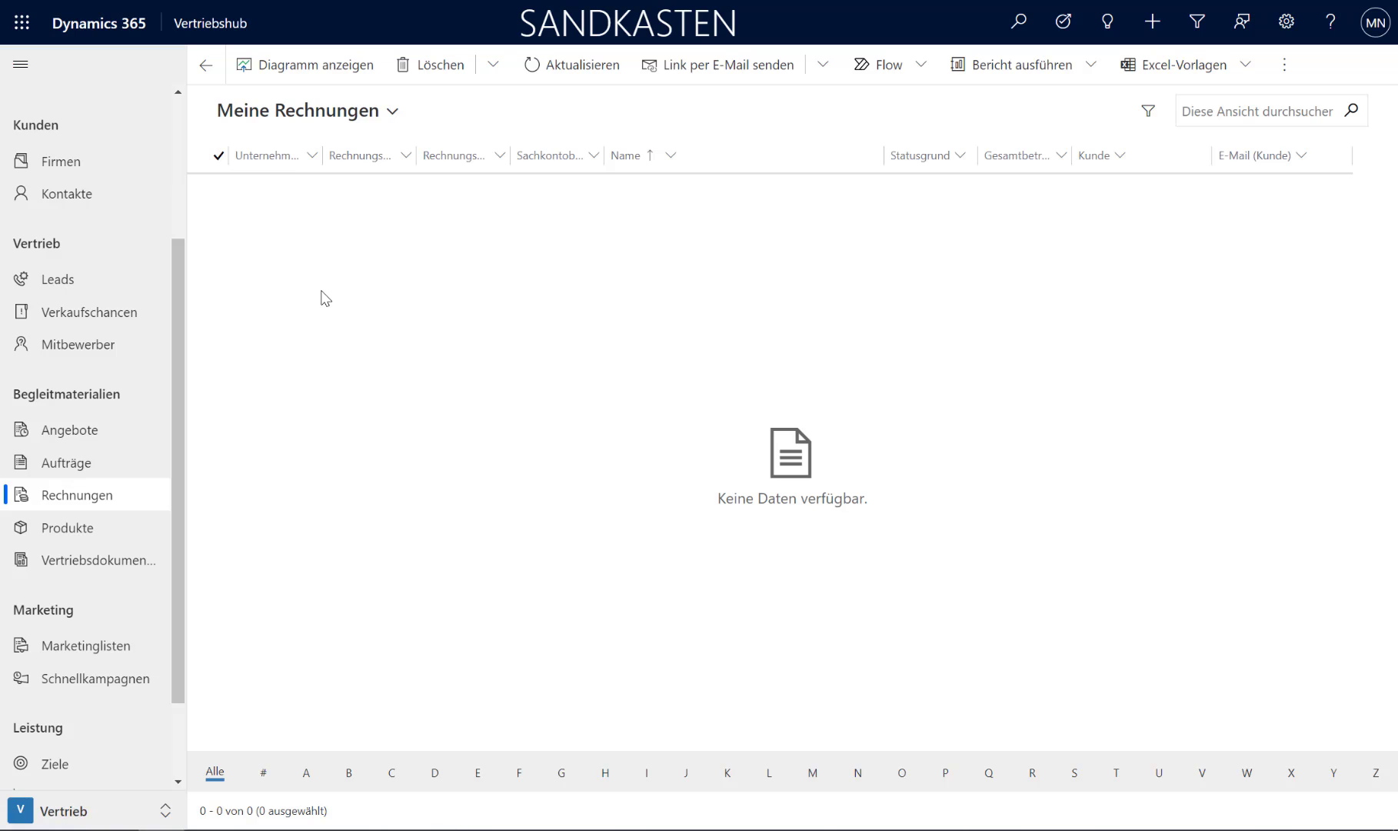
pyautogui.click(377, 115)
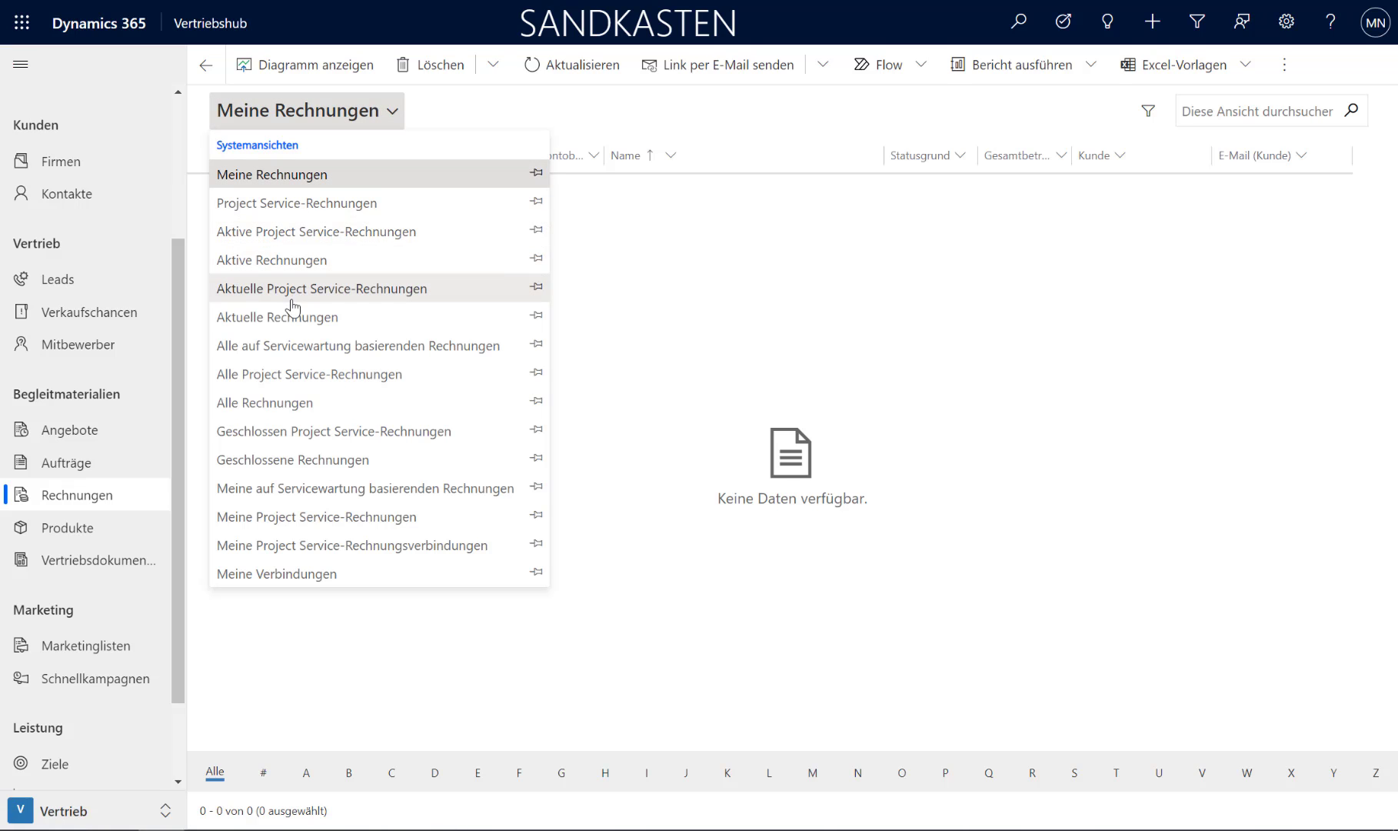
pyautogui.click(286, 401)
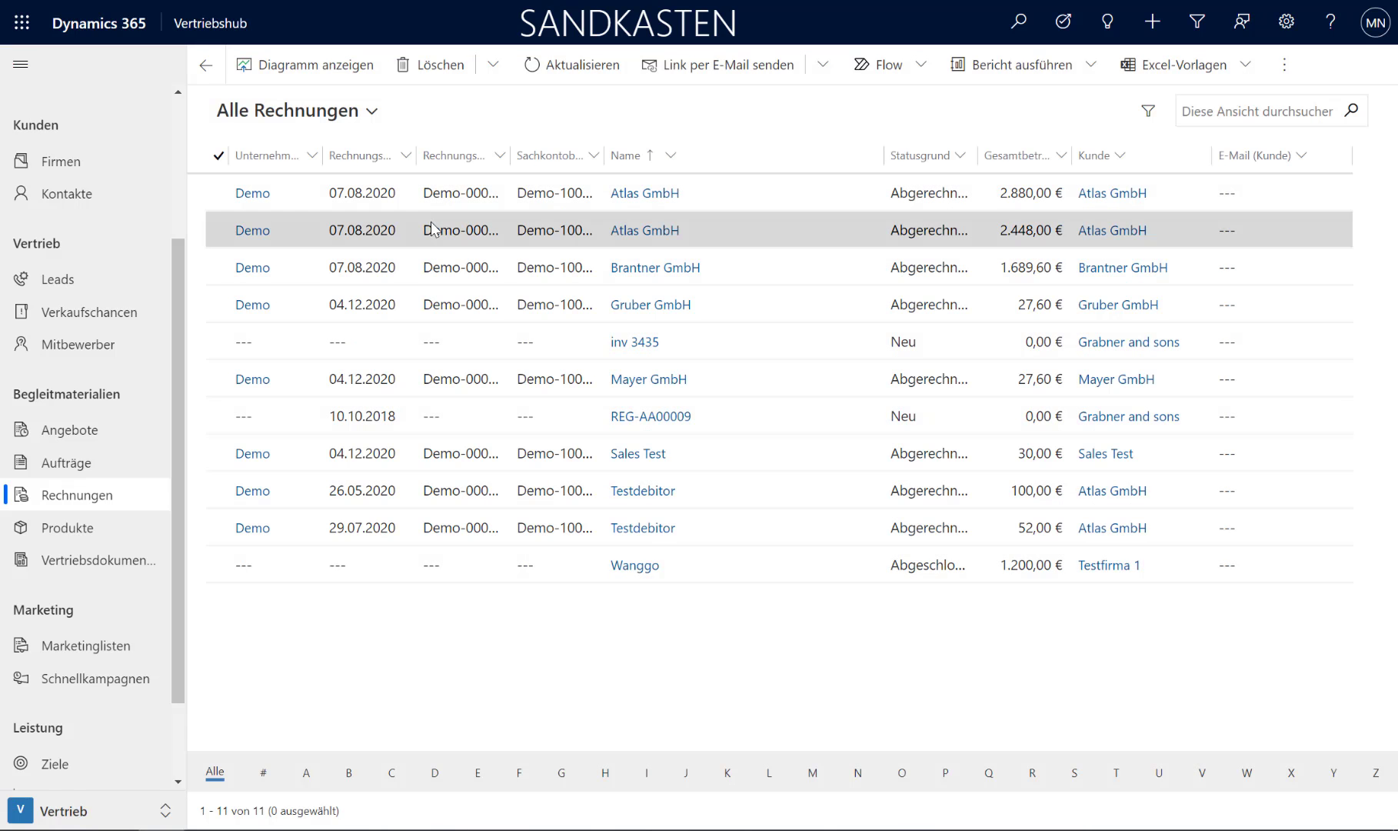
pyautogui.click(631, 156)
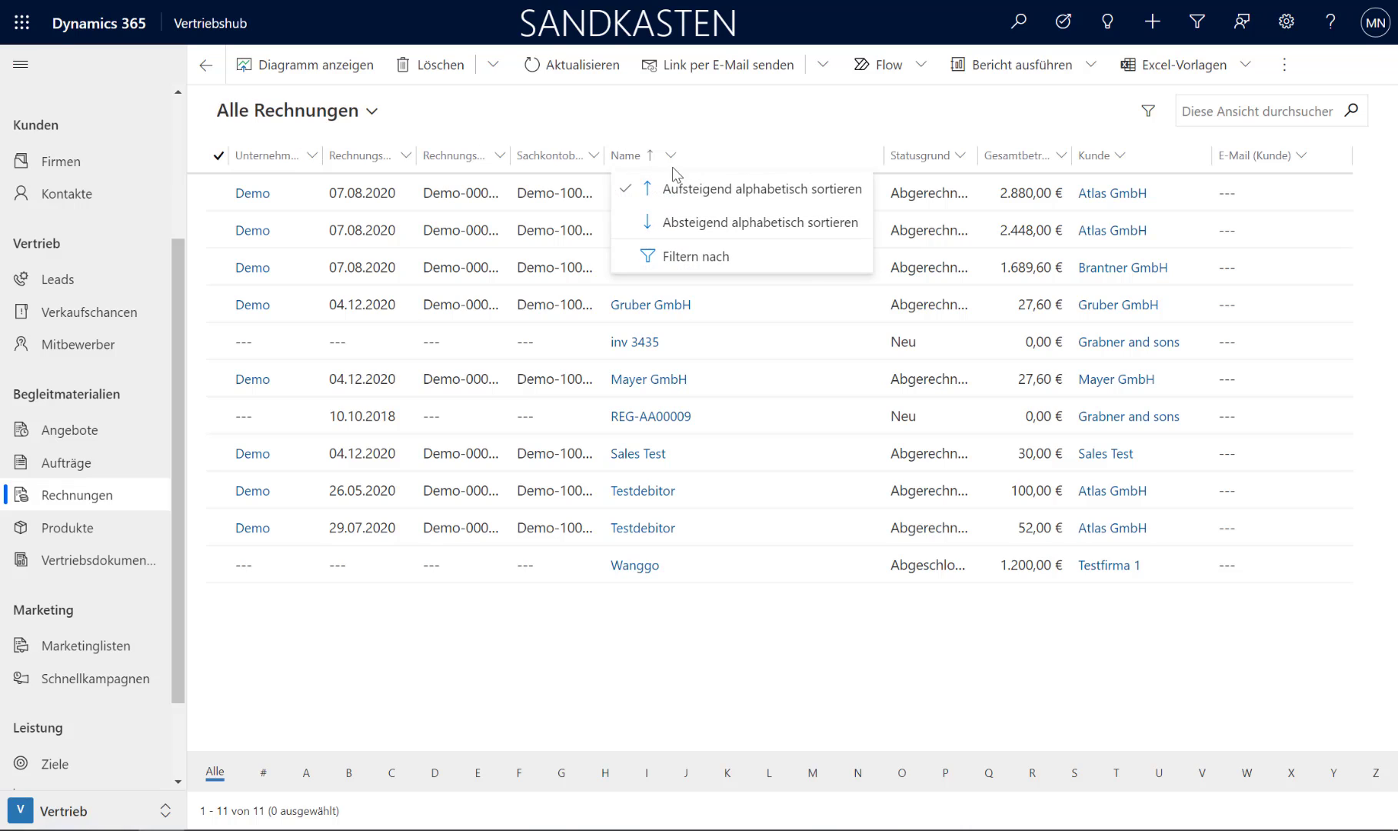
pyautogui.click(664, 187)
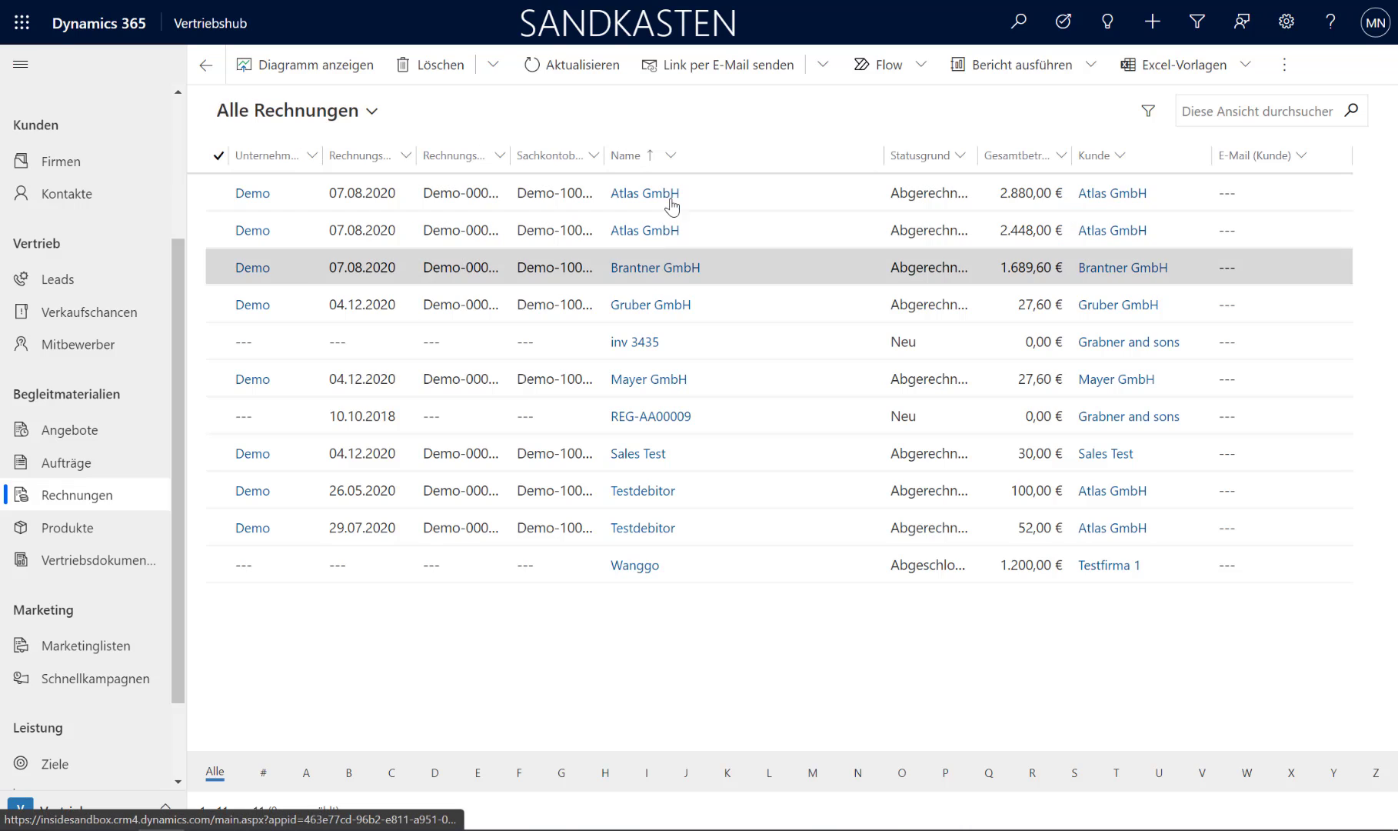
pyautogui.click(670, 155)
pyautogui.click(708, 624)
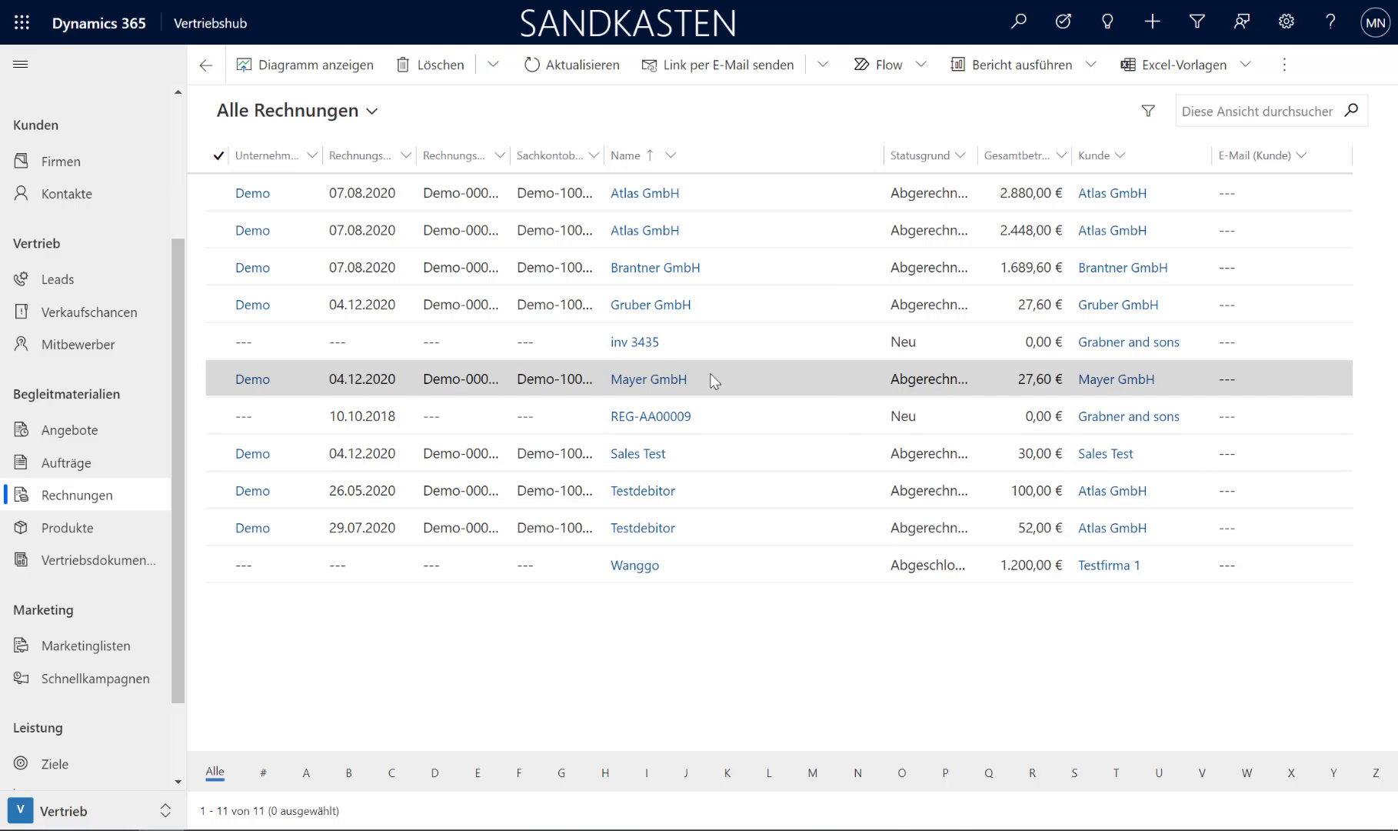
# Step: Open the Mayer GmbH invoice and review its product line and amounts
pyautogui.doubleClick(543, 386)
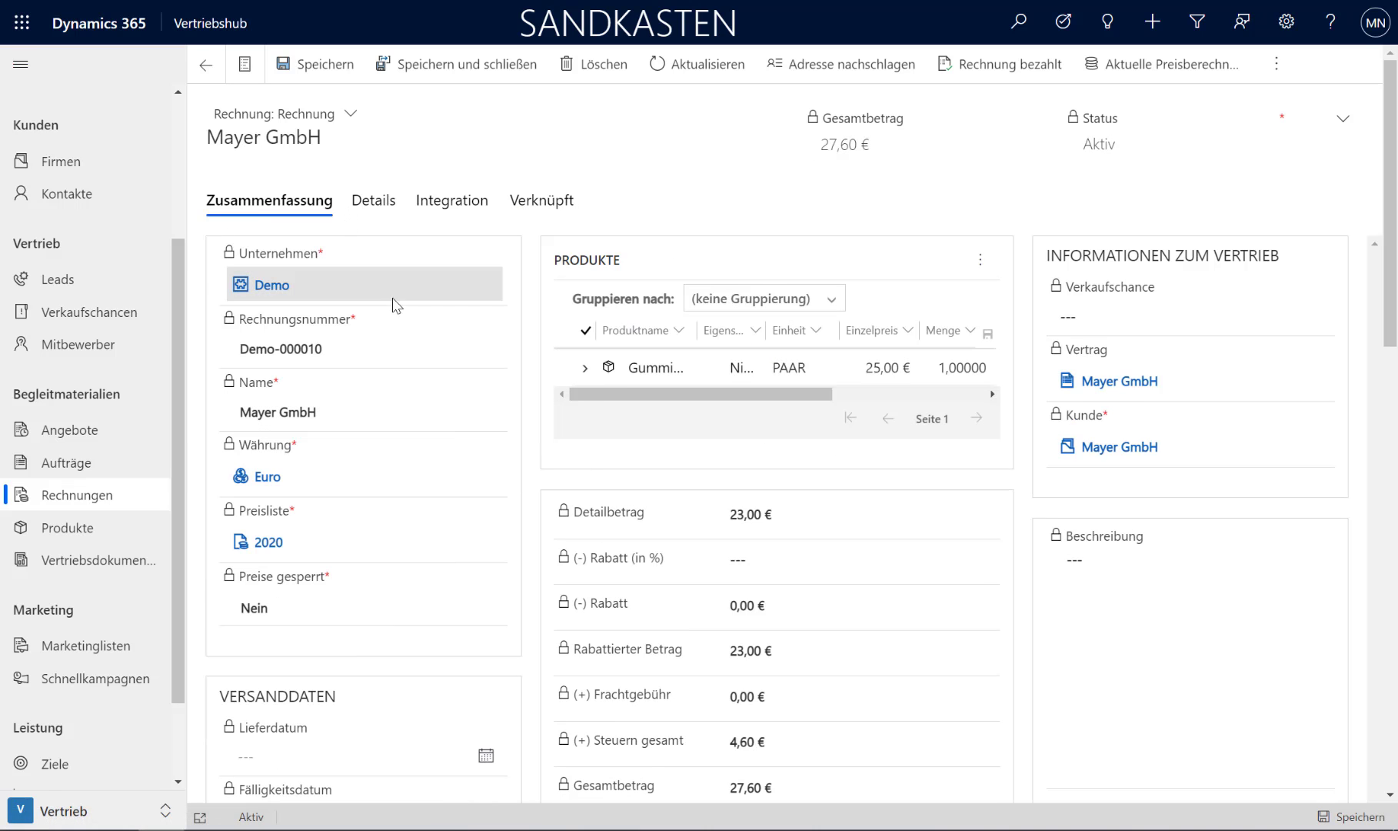
pyautogui.scroll(-10, 393, 302)
pyautogui.scroll(10, 393, 302)
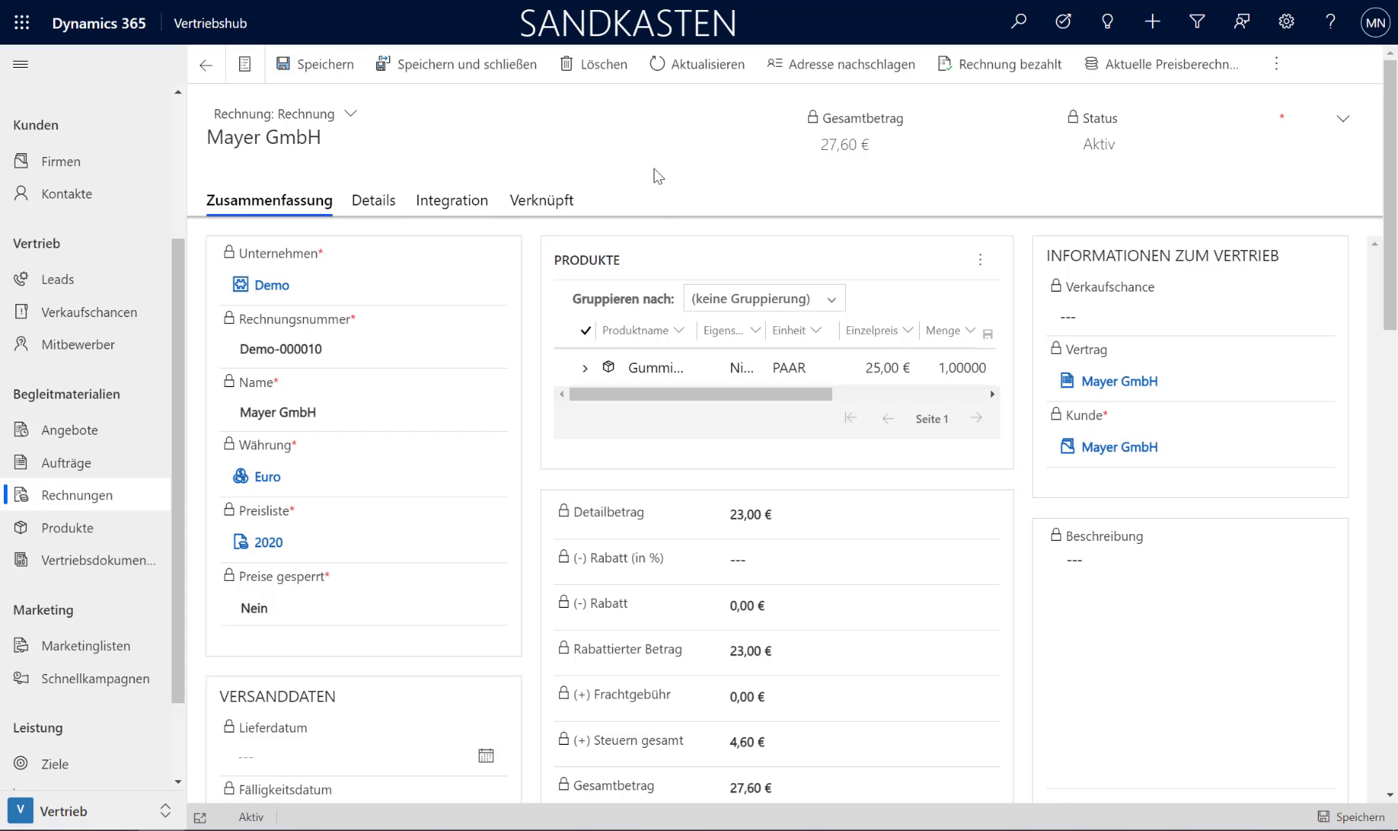